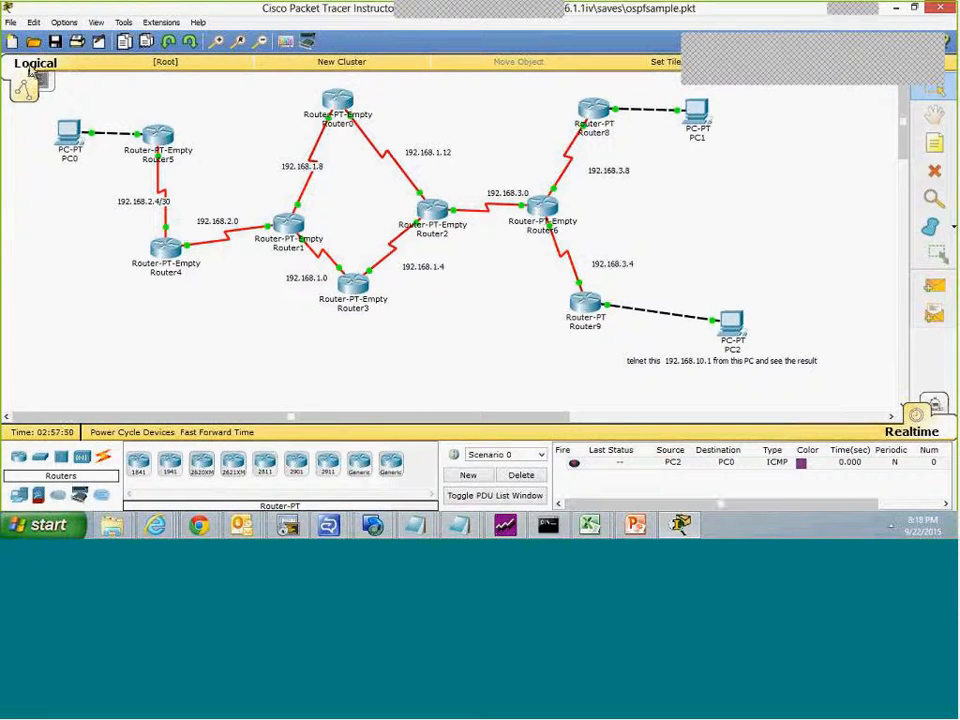
Step: Open eigrp_sample_withautosummary (1).pkt from the saves folder without saving the current network
click(9, 23)
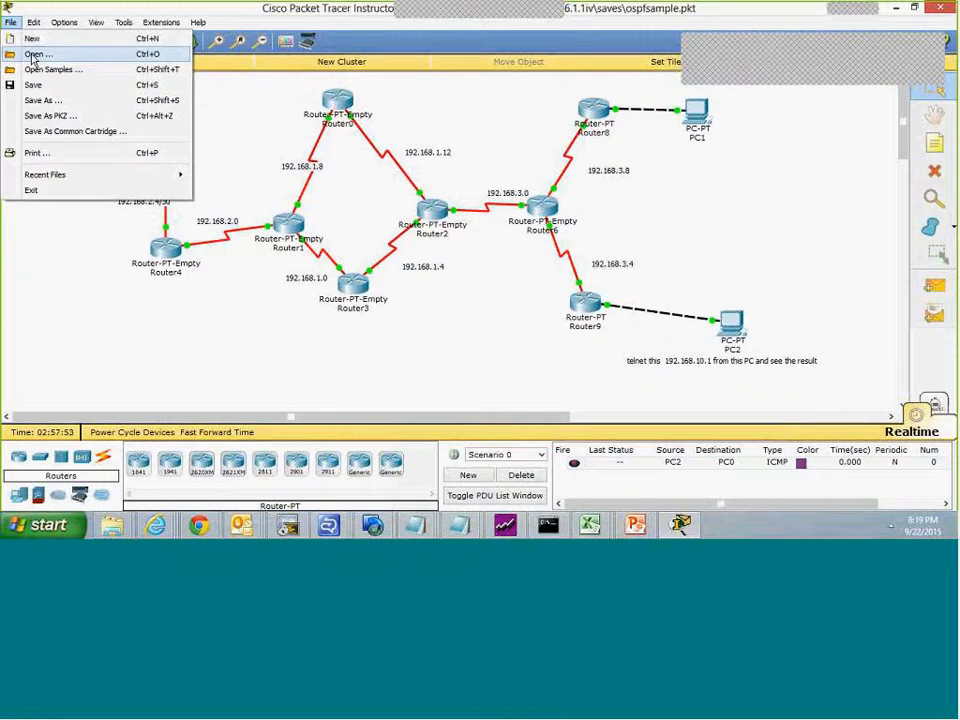
click(33, 55)
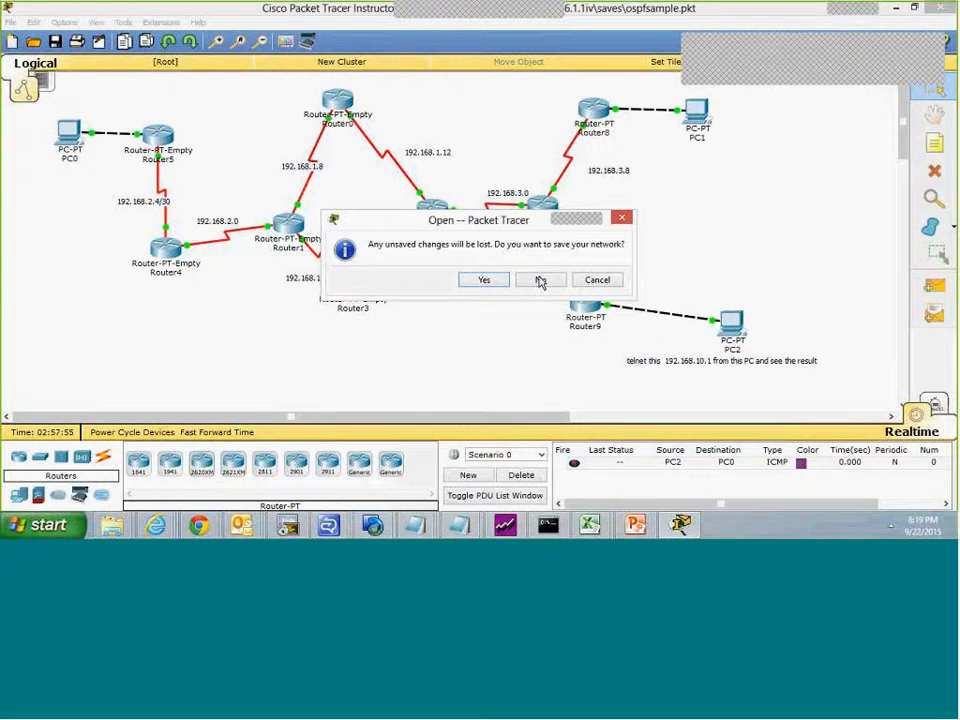
click(540, 281)
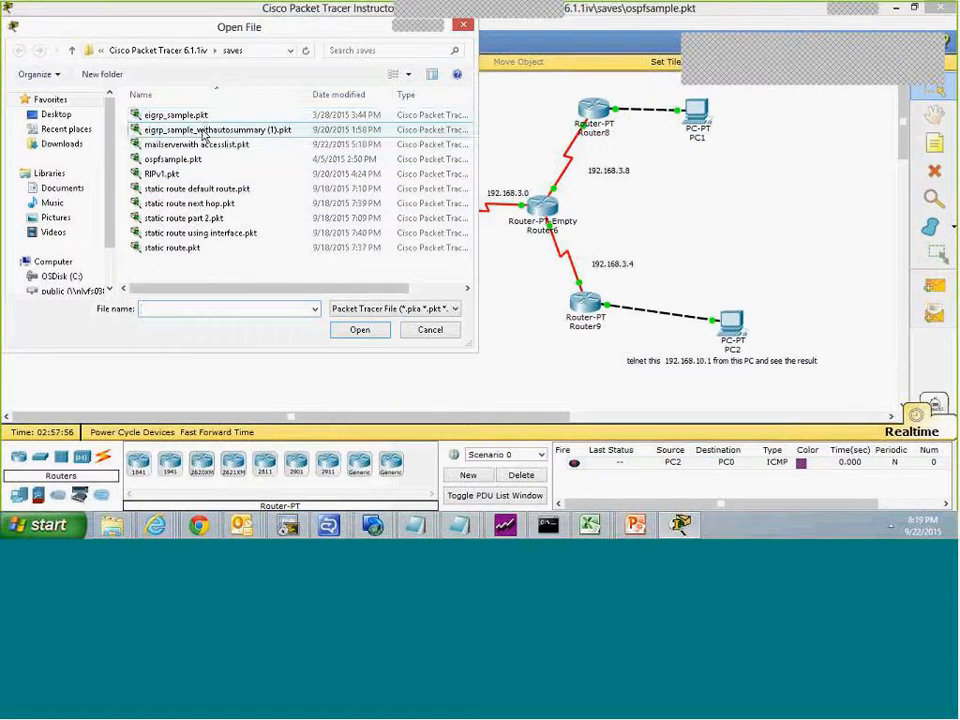
click(204, 131)
click(360, 329)
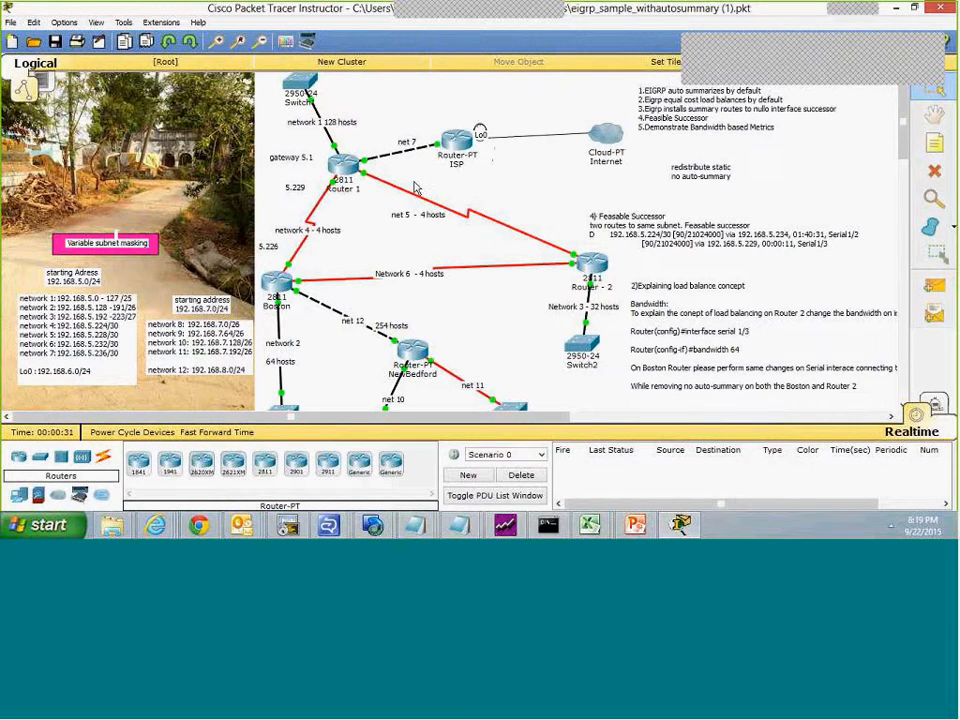
Step: Open mailserverwith accesslist.pkt from the saves folder, discarding changes to the EIGRP sample network
click(10, 22)
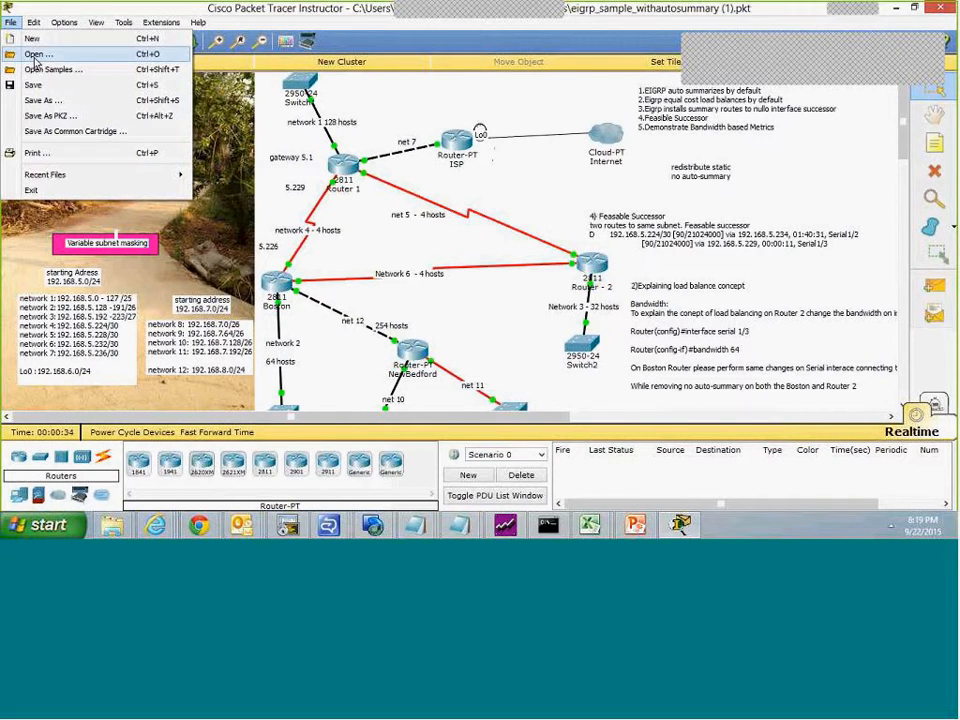
click(36, 56)
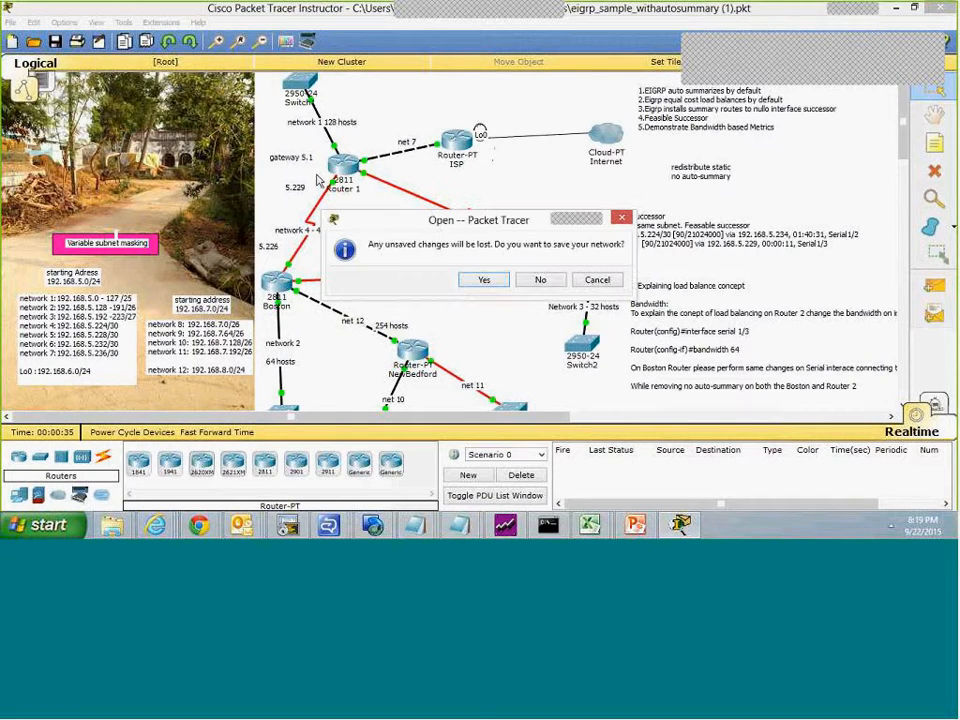
click(535, 283)
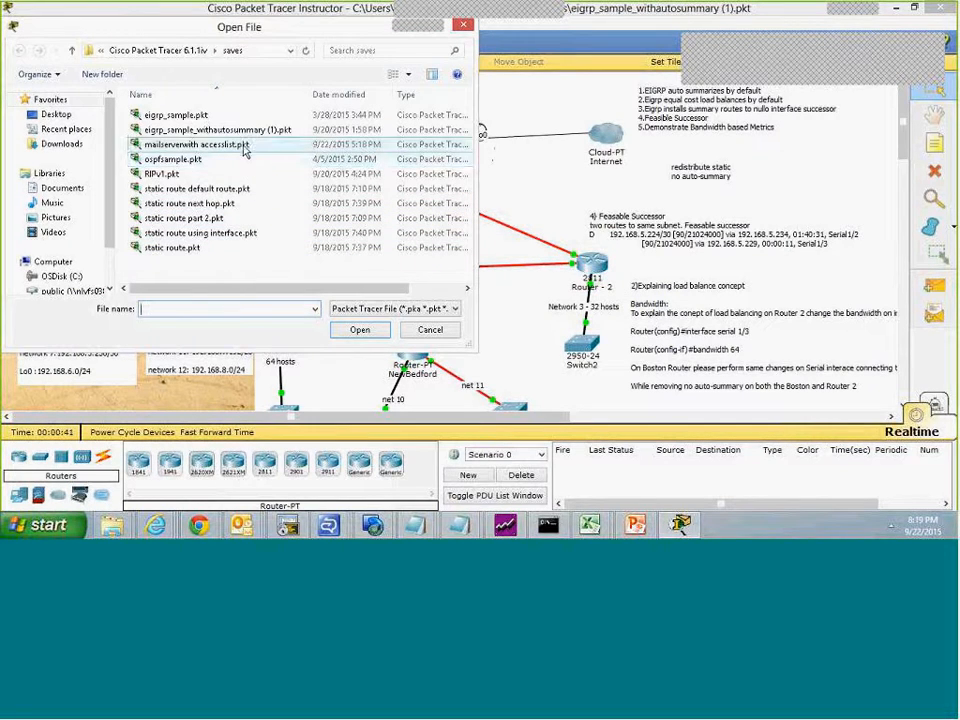
click(205, 145)
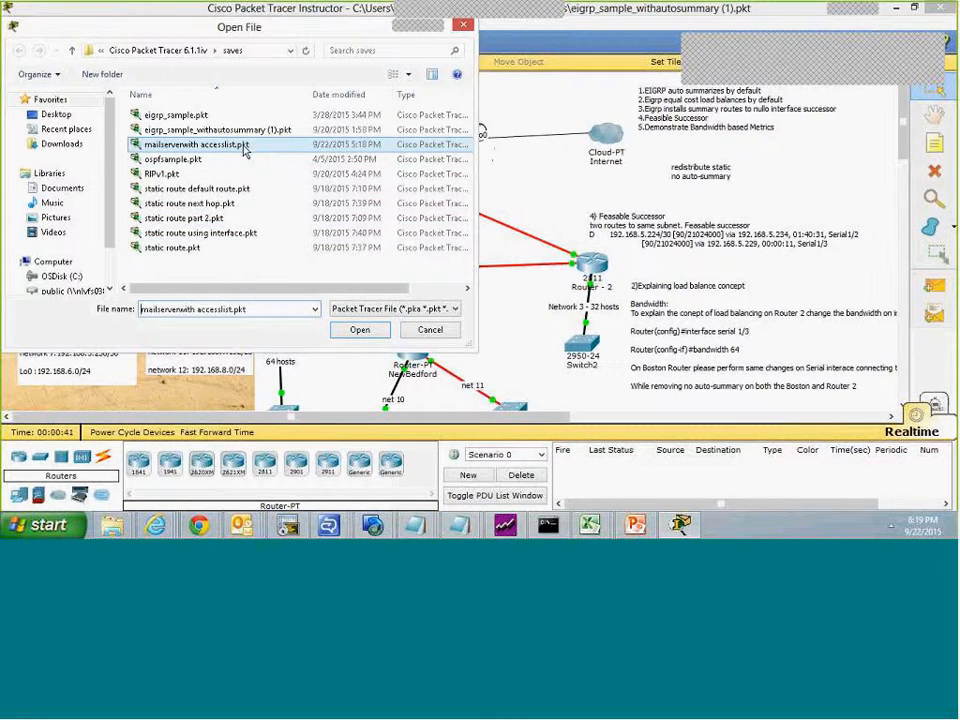
click(360, 331)
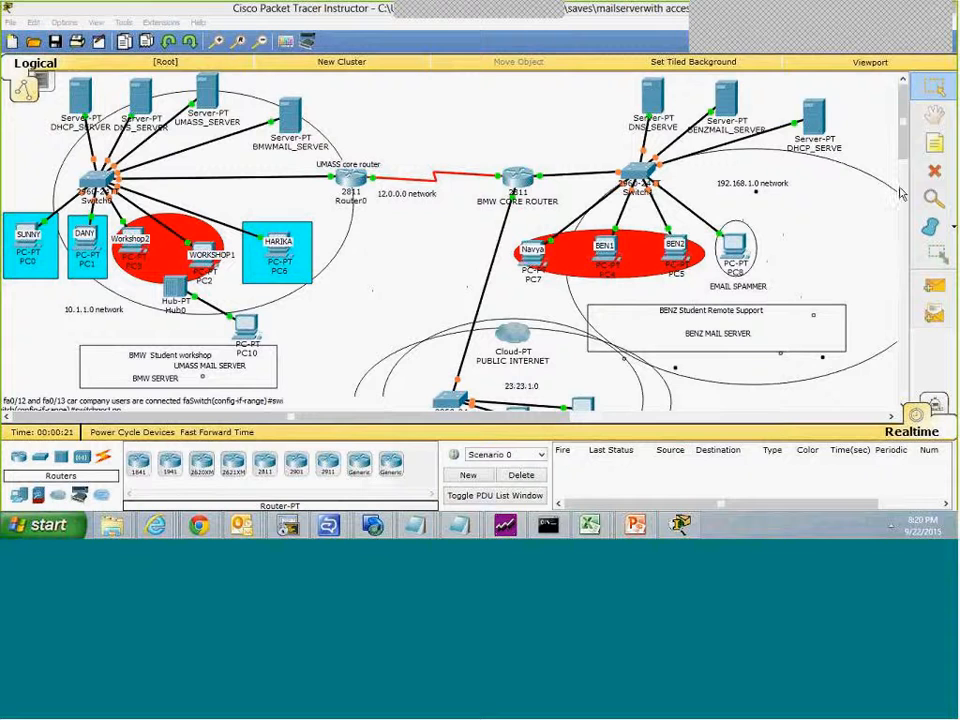
Step: Open the command line of the UMASS core router and enter privileged mode with en and the enable password
drag(905, 138, 909, 165)
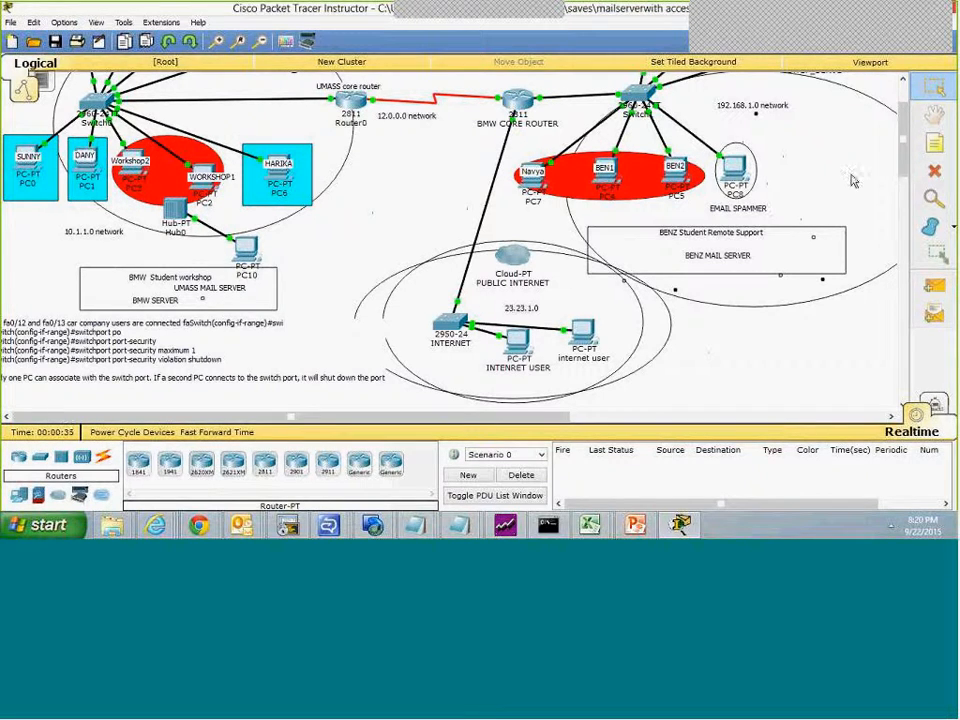
scroll(905, 142, up, 1)
scroll(905, 142, up, 1)
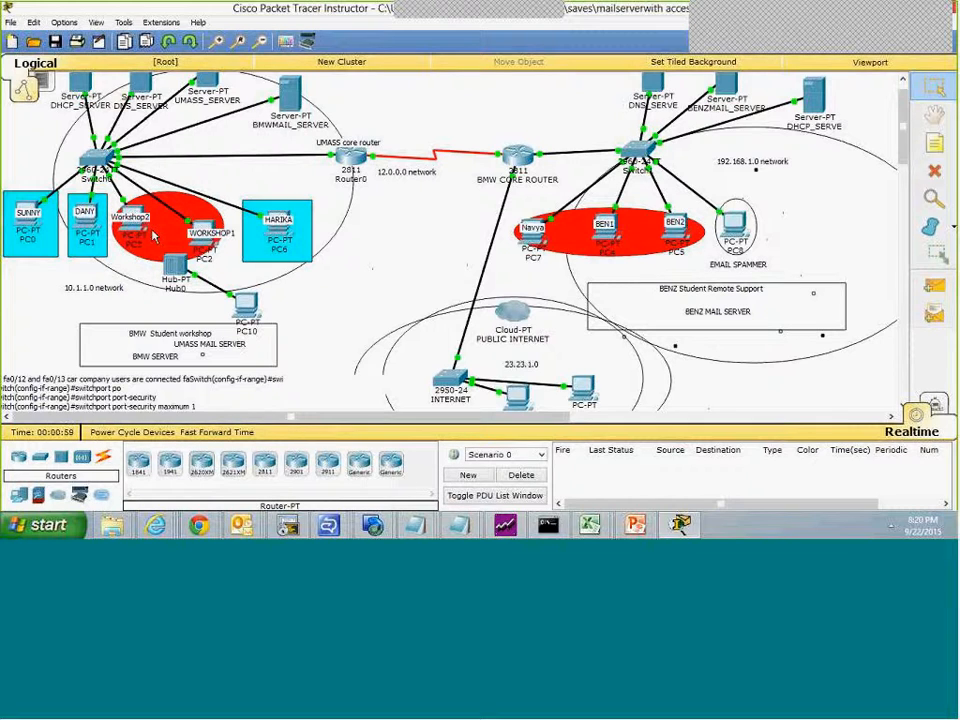
click(352, 162)
click(375, 110)
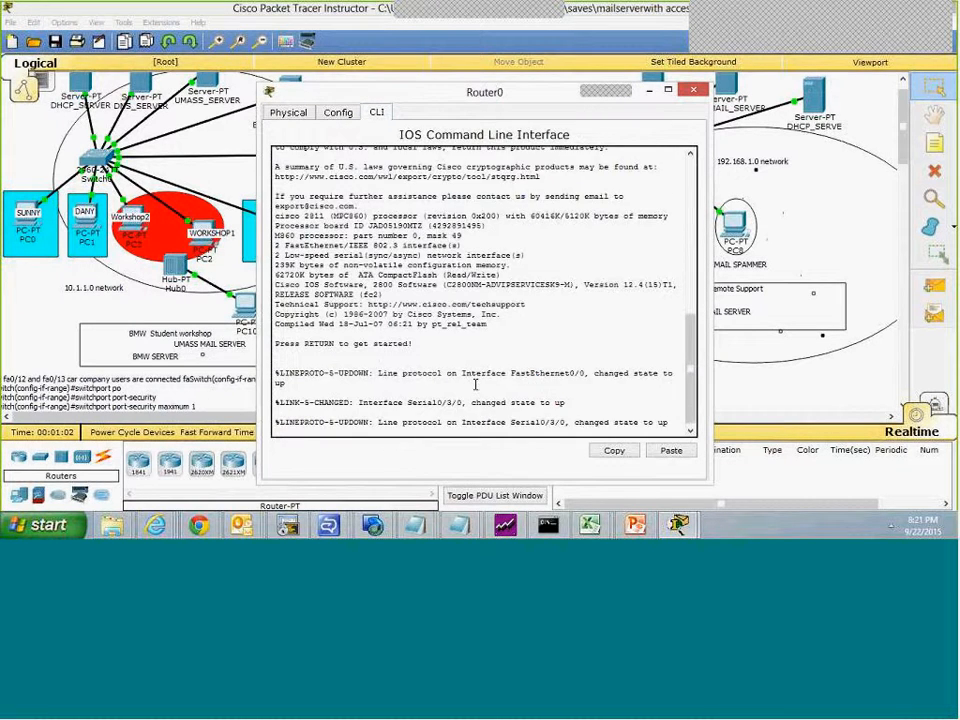
key(Return)
key(Return)
key(Return)
text(en)
key(Return)
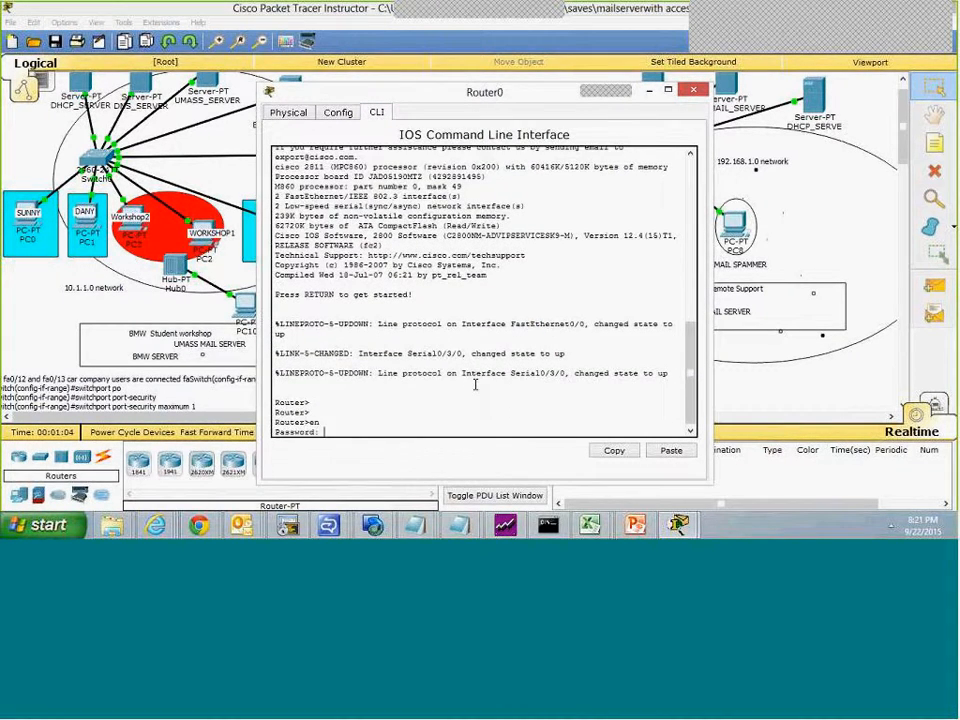
key(Return)
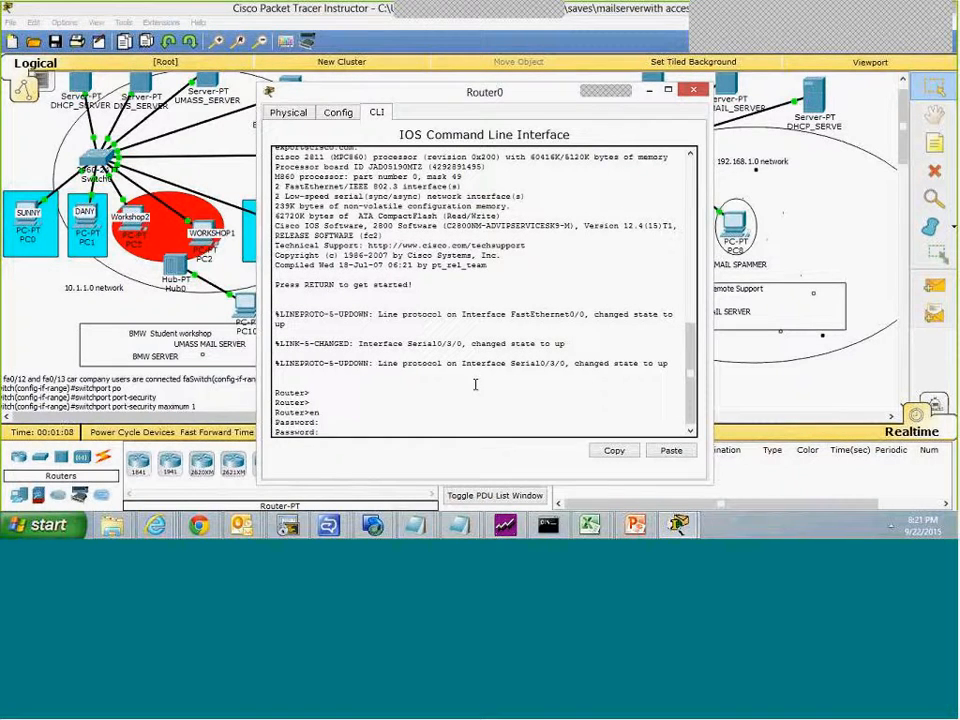
key(Return)
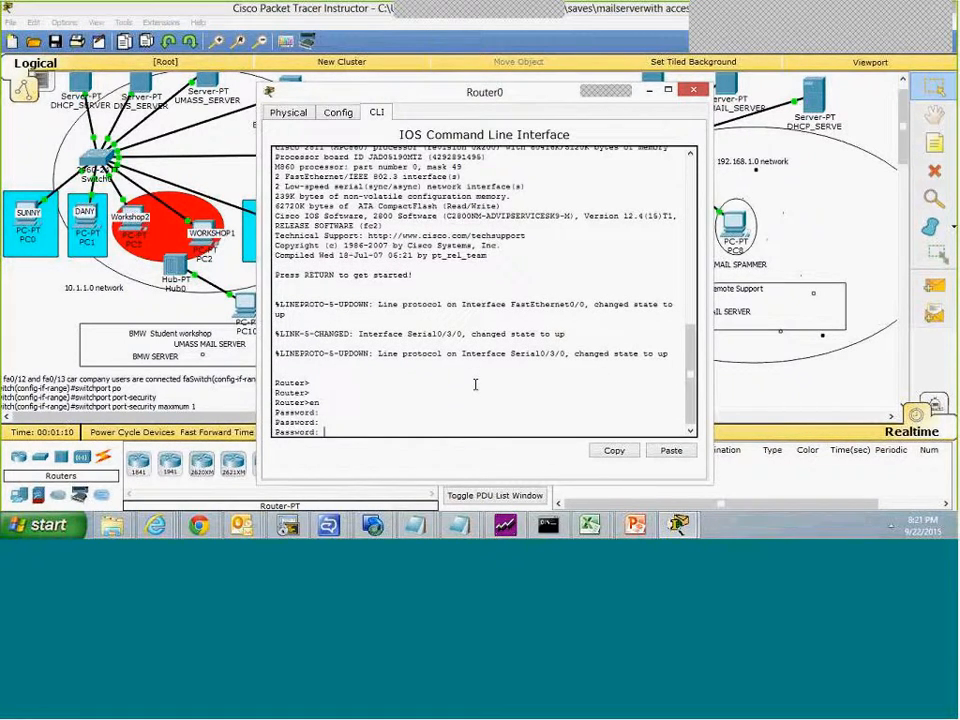
key(Return)
Step: Display the UMASS core router's routing table with sh ip route, highlight the connected 10.1.1.0 entry, and return to the topology
text(sh ip route)
key(Return)
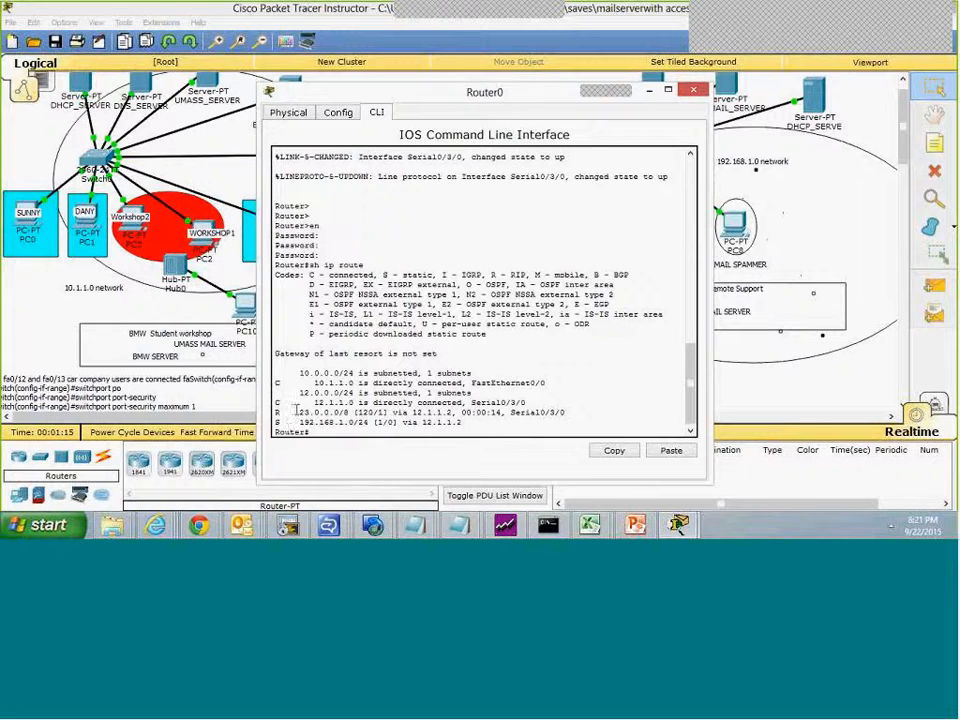
drag(362, 383, 545, 383)
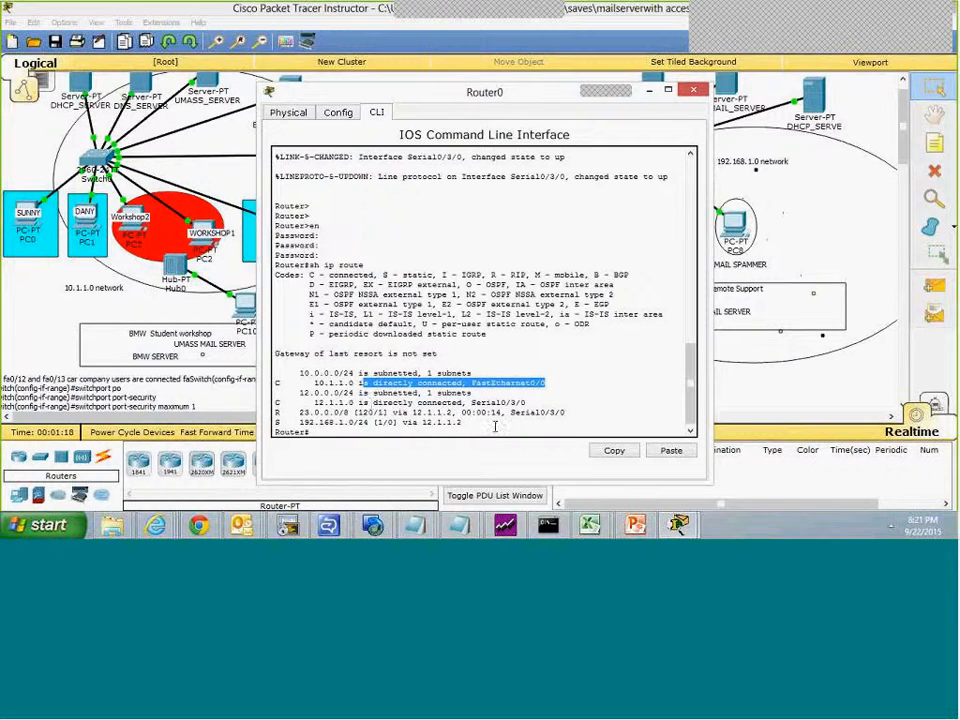
click(772, 413)
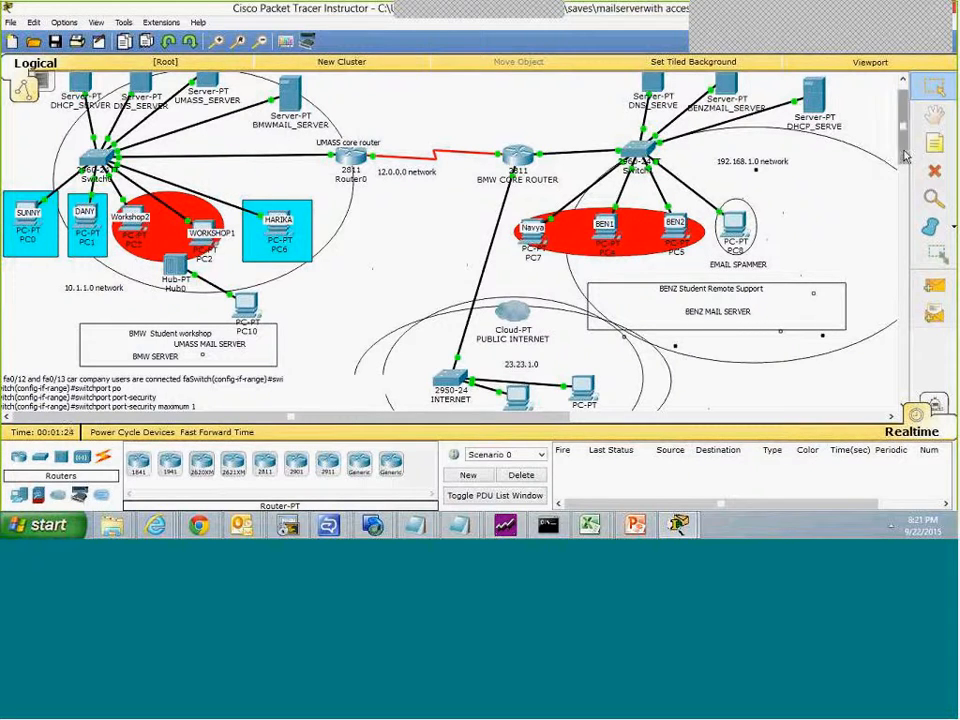
Step: Switch to PowerPoint, start the slide show at the Access Control Lists slide, and advance to the ACLs Filter Traffic Graphic slide
scroll(904, 140, up, 1)
scroll(904, 144, down, 2)
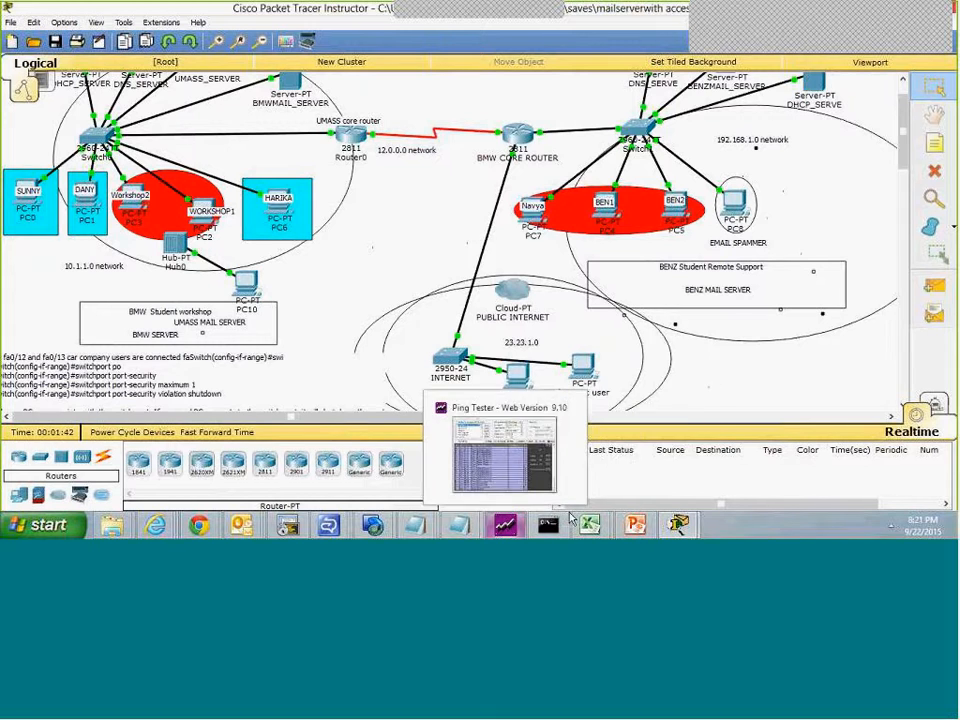
mouse_move(648, 520)
click(630, 482)
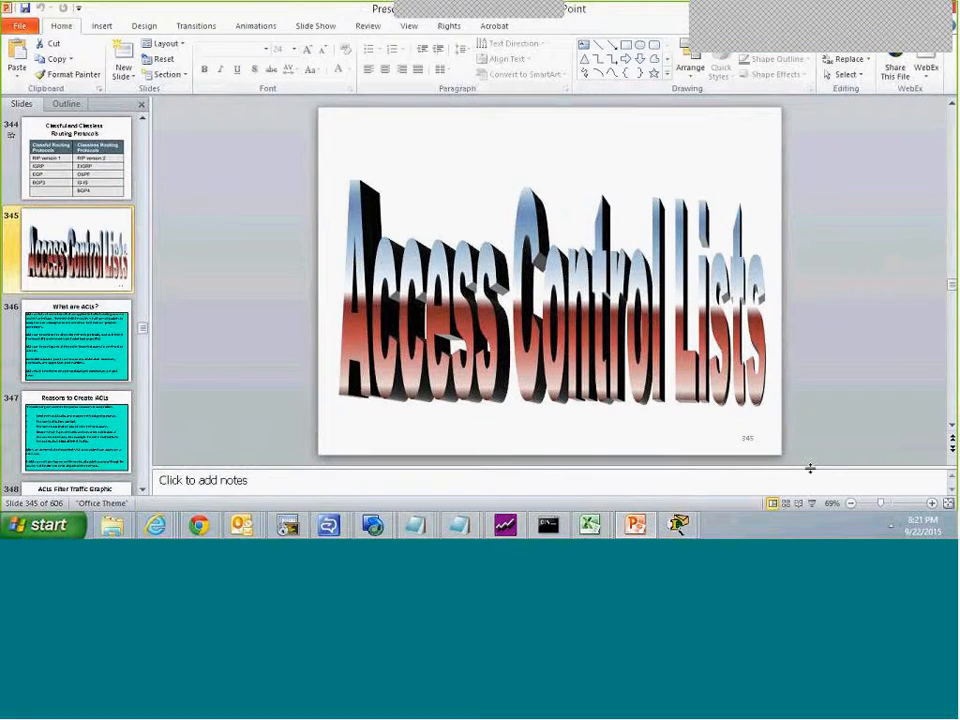
click(813, 506)
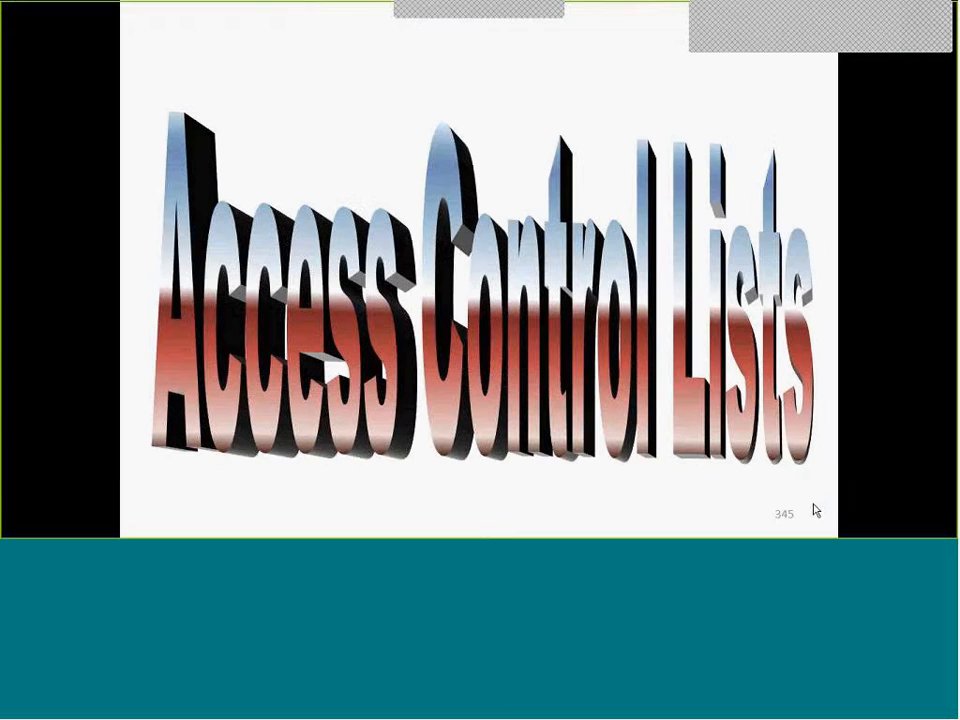
click(706, 316)
click(706, 316)
click(706, 316)
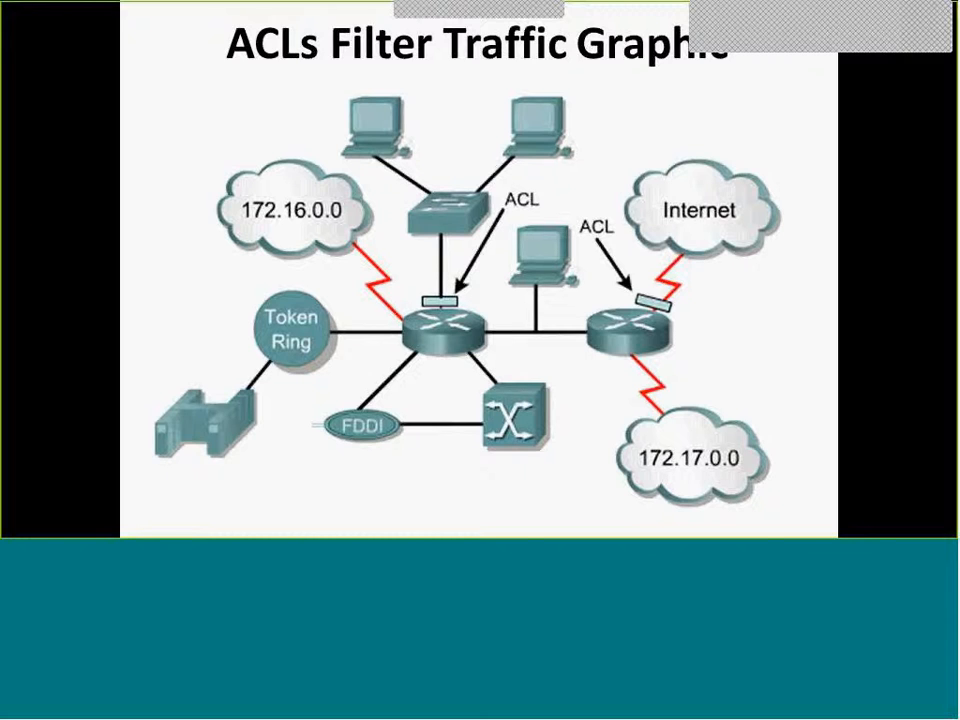
Step: End the slide show and bring a screen capture of the ACLs Filter Traffic Graphic slide into Paint
key(super)
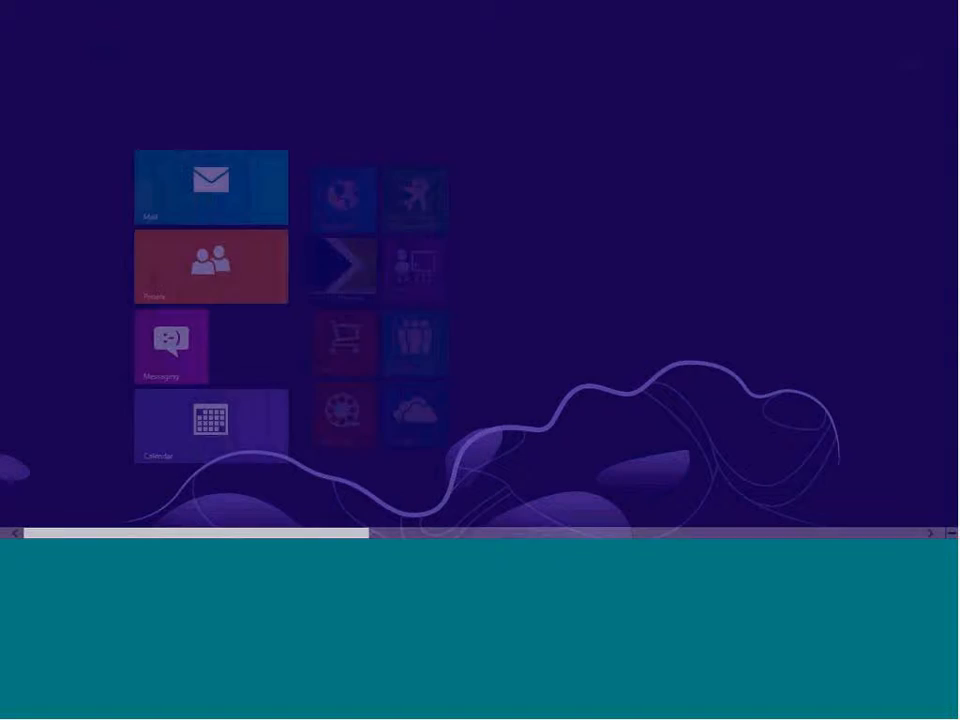
key(super)
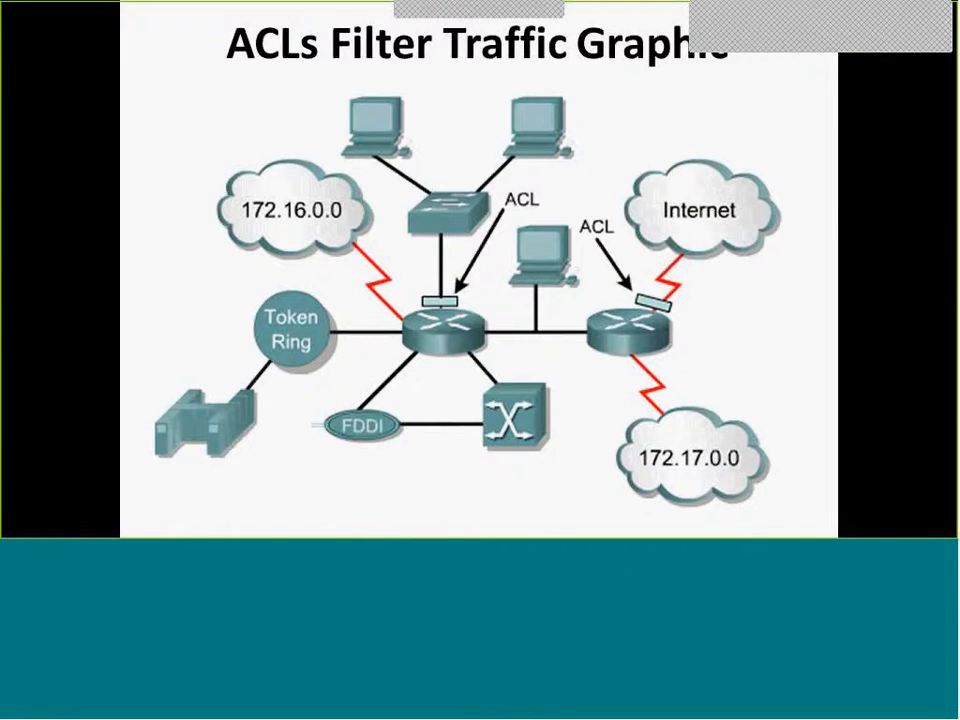
key(super)
key(super)
key(Escape)
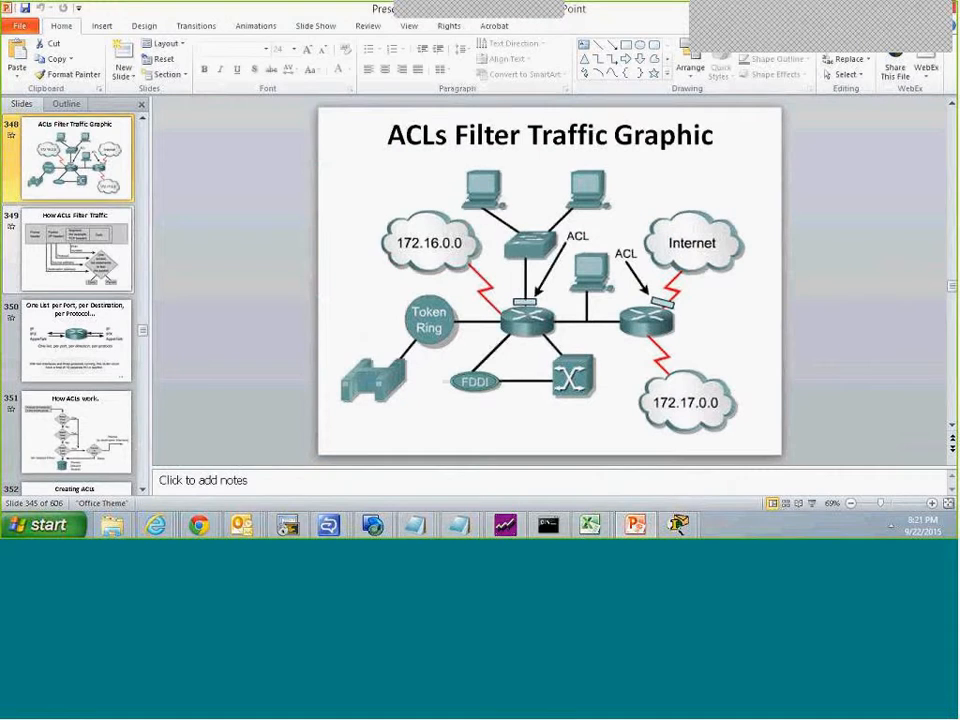
click(47, 524)
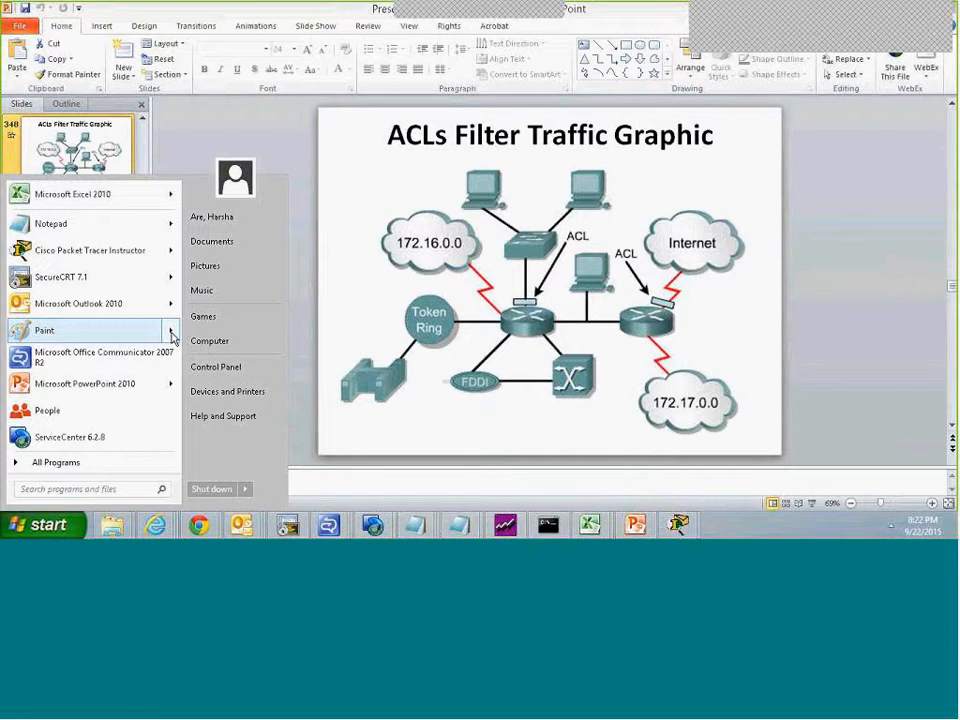
key(Escape)
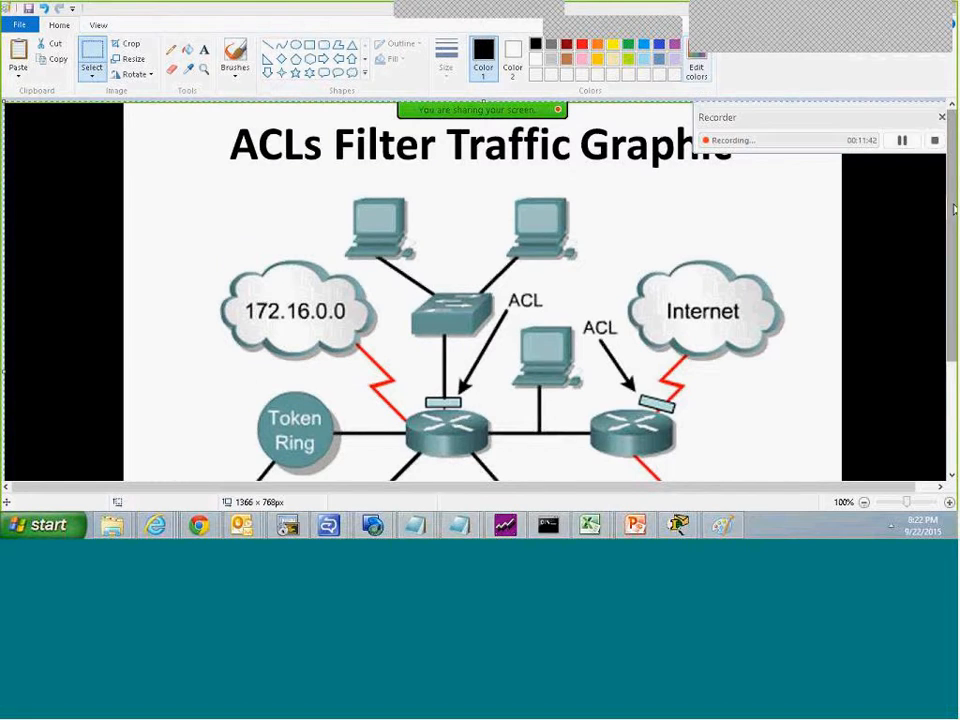
Step: Draw a freehand black pencil loop around the two computers connected to the switch in the slide image
drag(954, 210, 954, 228)
click(171, 50)
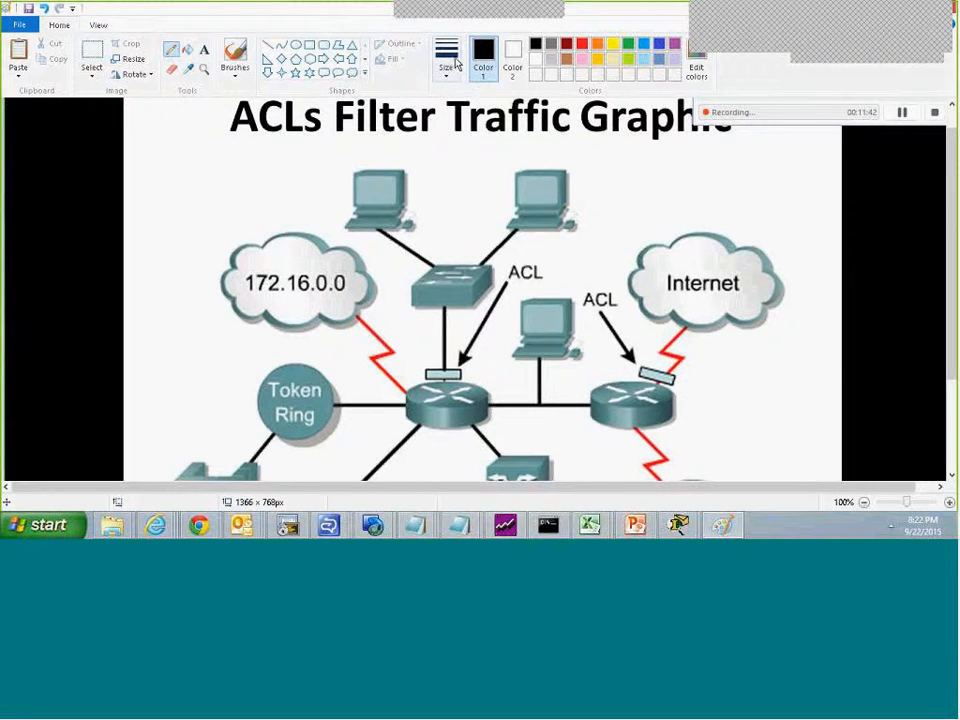
click(450, 60)
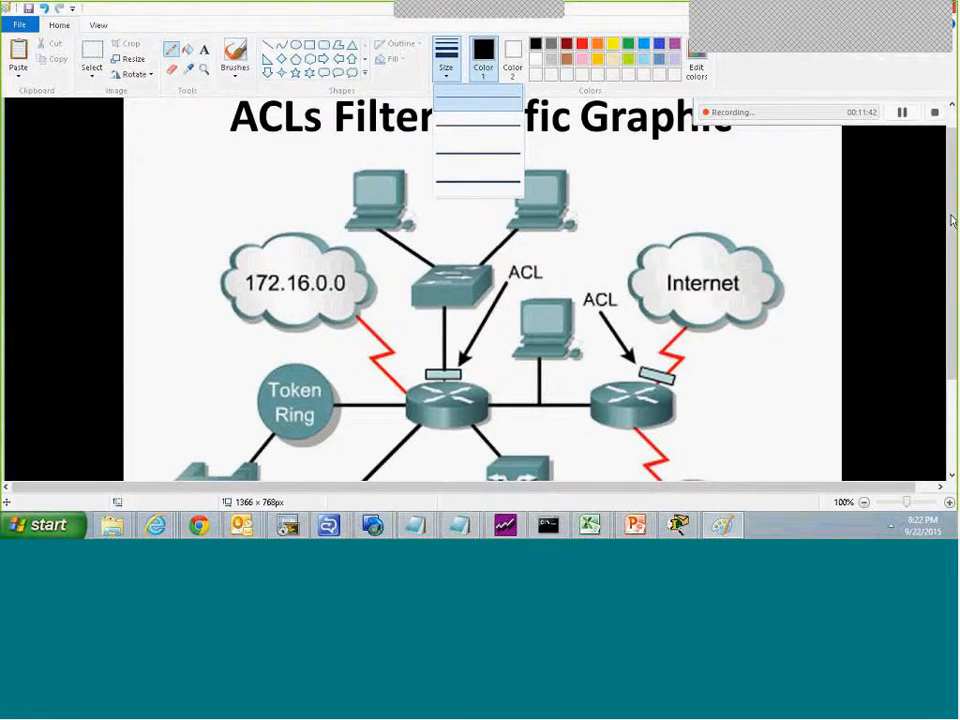
drag(952, 220, 952, 250)
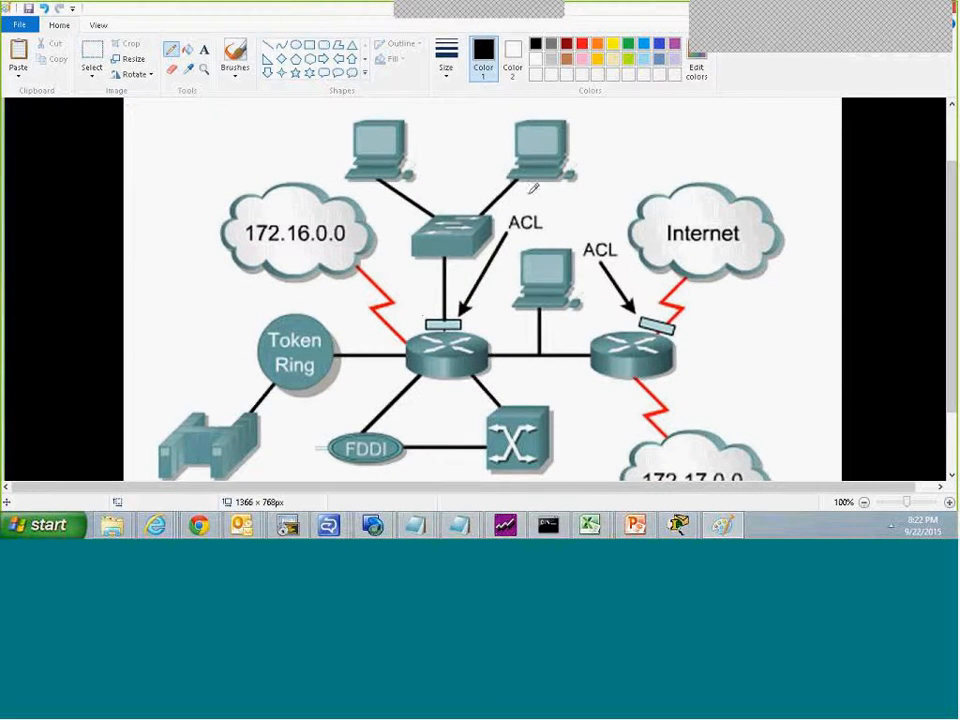
mouse_move(512, 204)
mouse_down()
mouse_move(604, 129)
mouse_move(503, 207)
mouse_up()
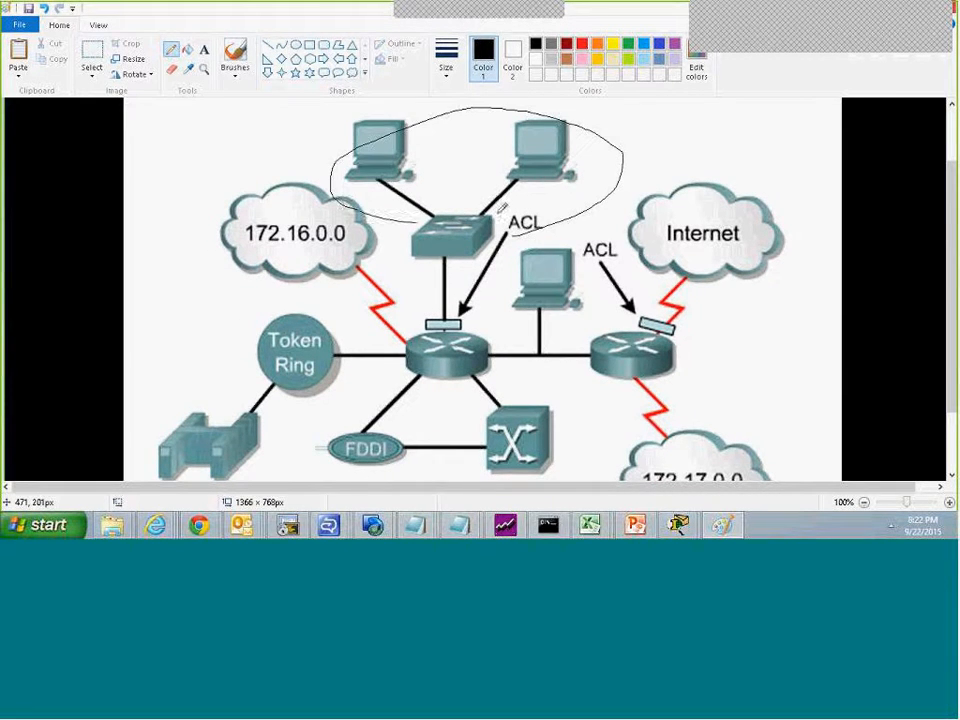
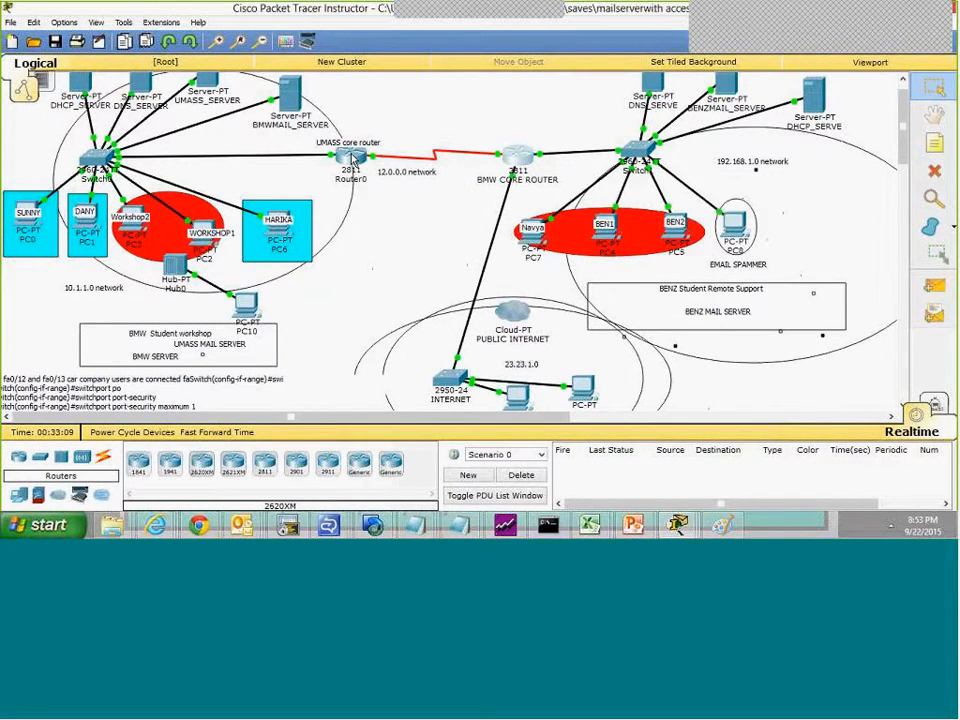
Step: Display the UMASS core router's running configuration with sh run and highlight the network entries under router rip
mouse_move(352, 160)
click(352, 170)
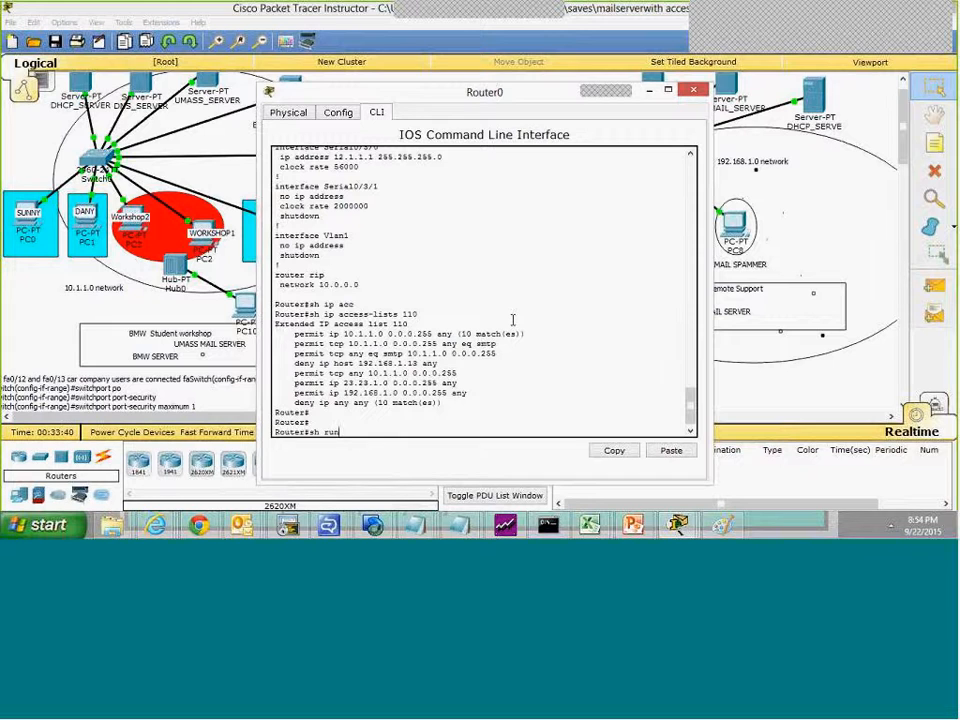
key(Return)
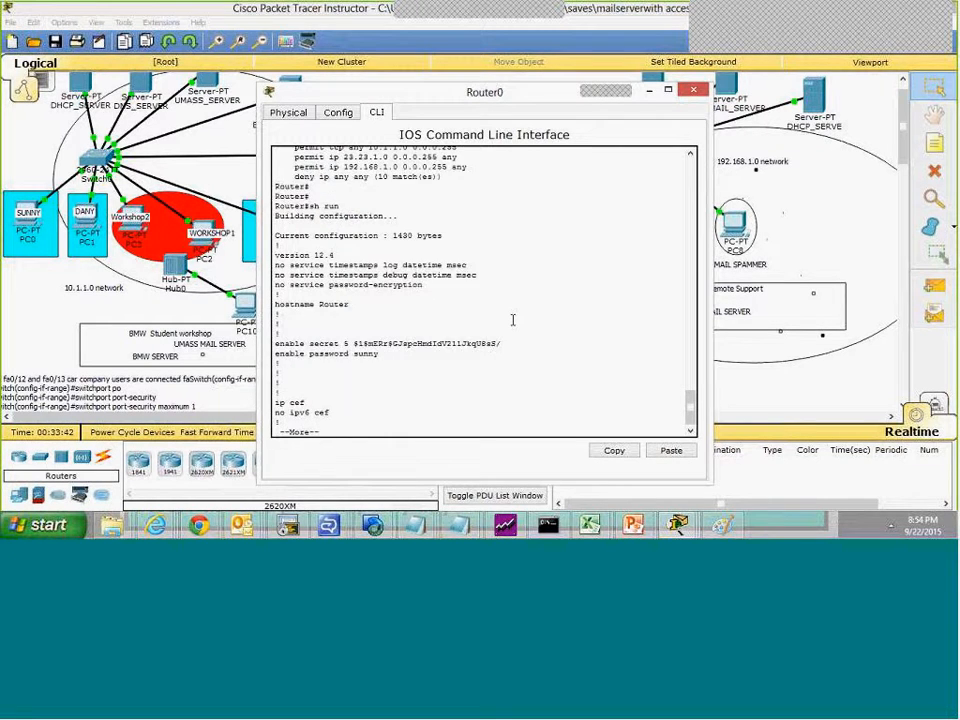
key(space)
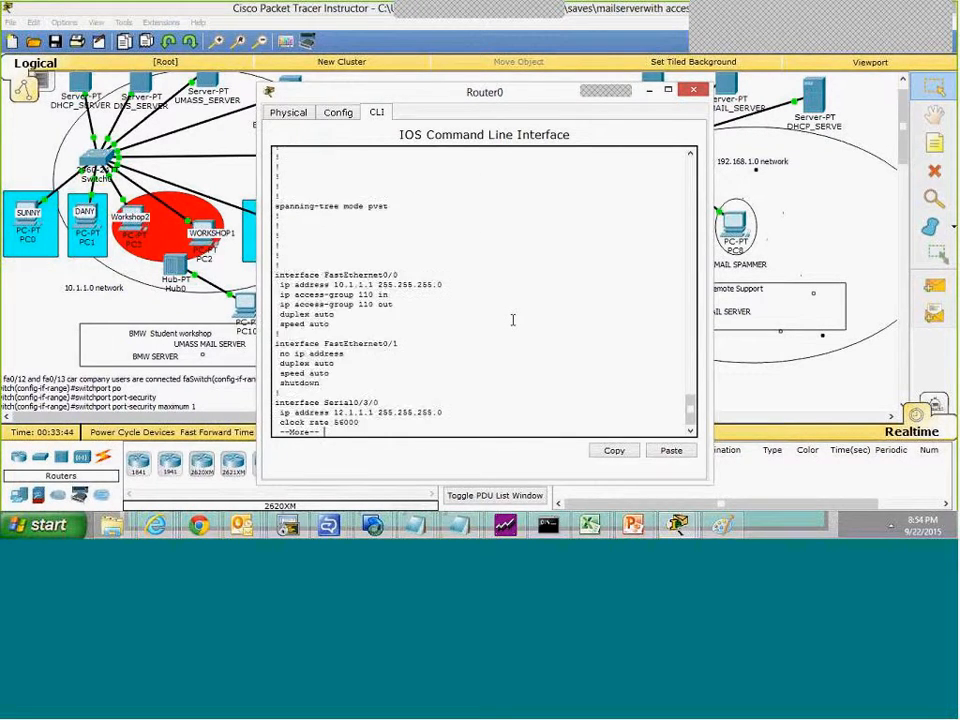
key(space)
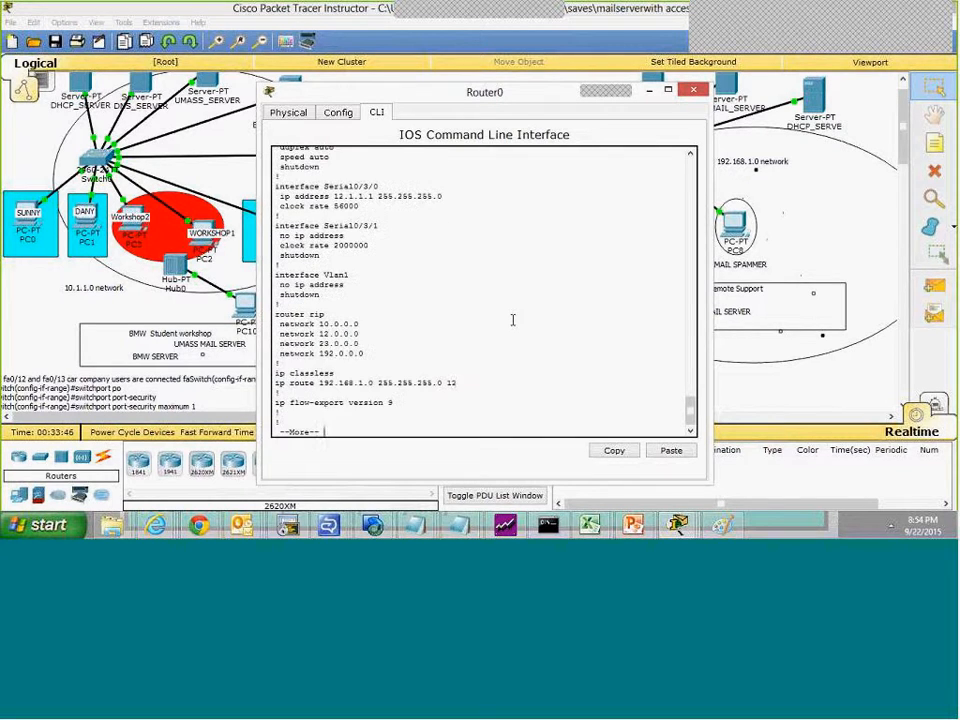
drag(372, 353, 362, 318)
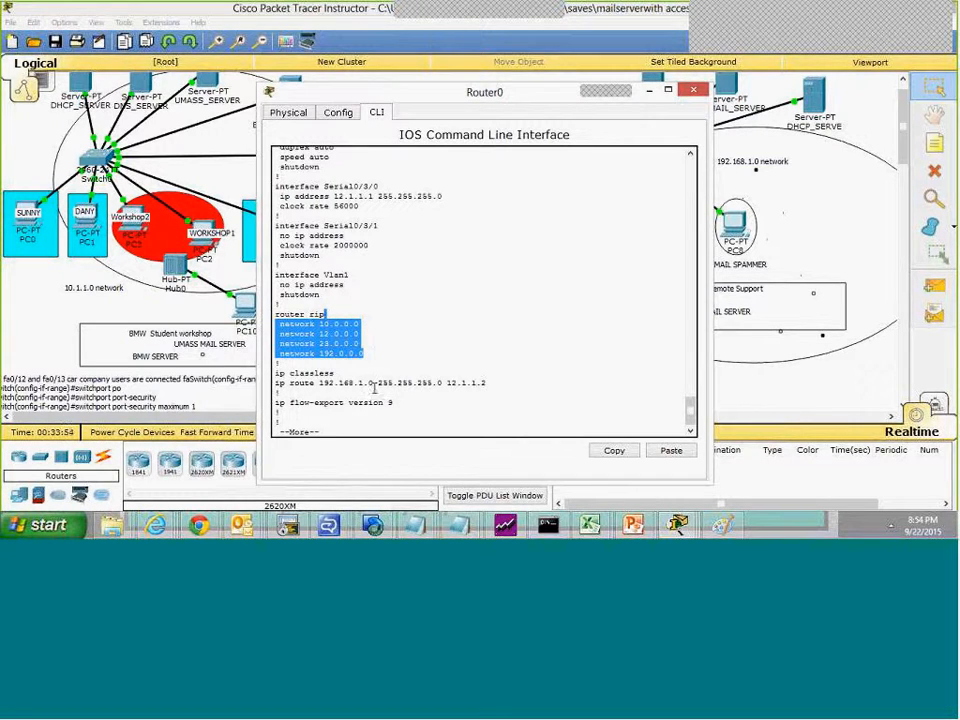
click(387, 420)
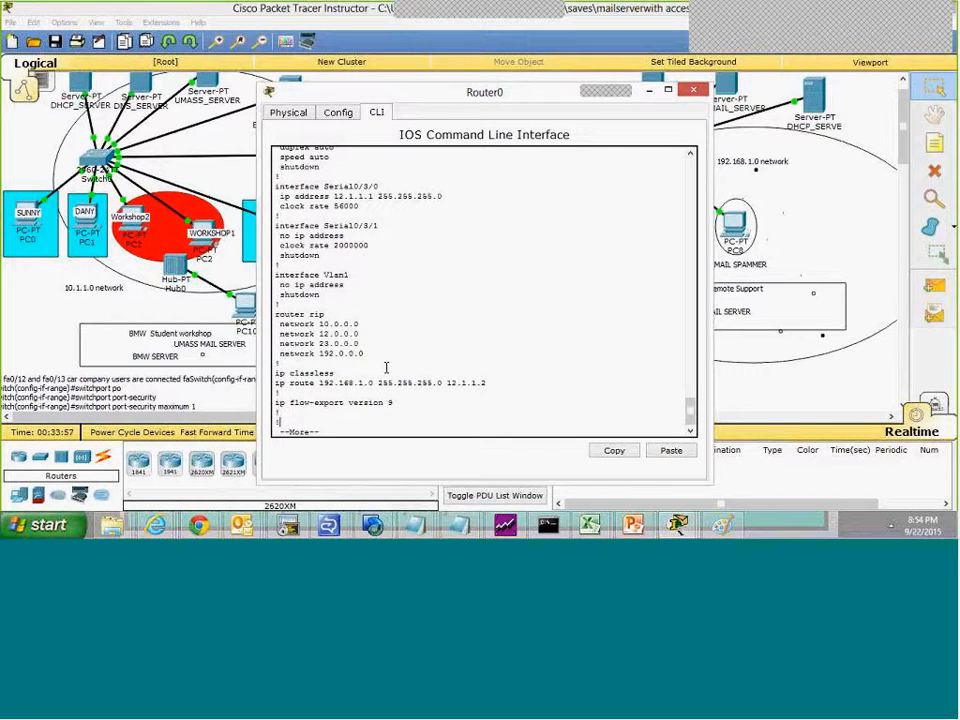
Step: Leave the configuration listing and enter RIP configuration mode on the UMASS core router with conf t and router rip
key(space)
text(conf t)
key(Return)
key(alt+Tab)
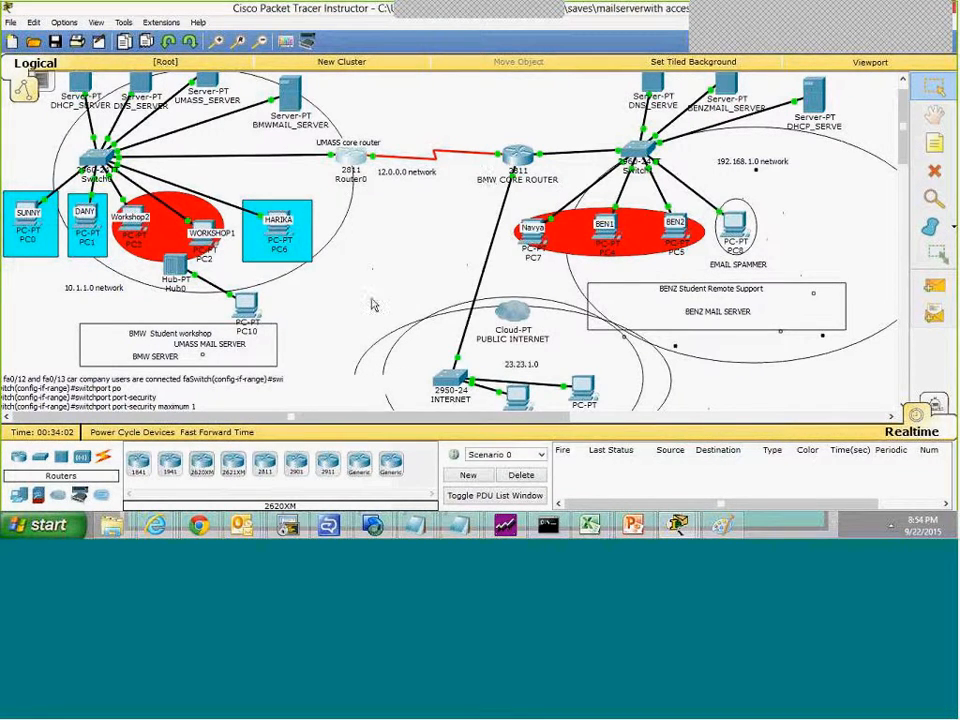
key(alt+Tab)
text(rip)
key(BackSpace)
key(BackSpace)
key(BackSpace)
text(r)
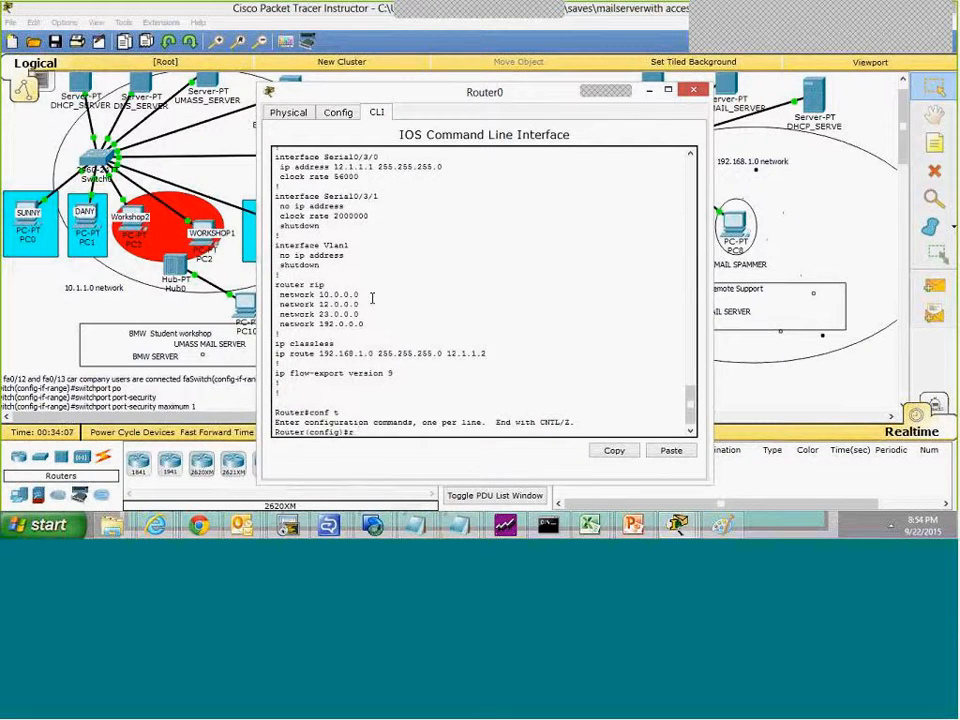
text(outer rip)
key(Return)
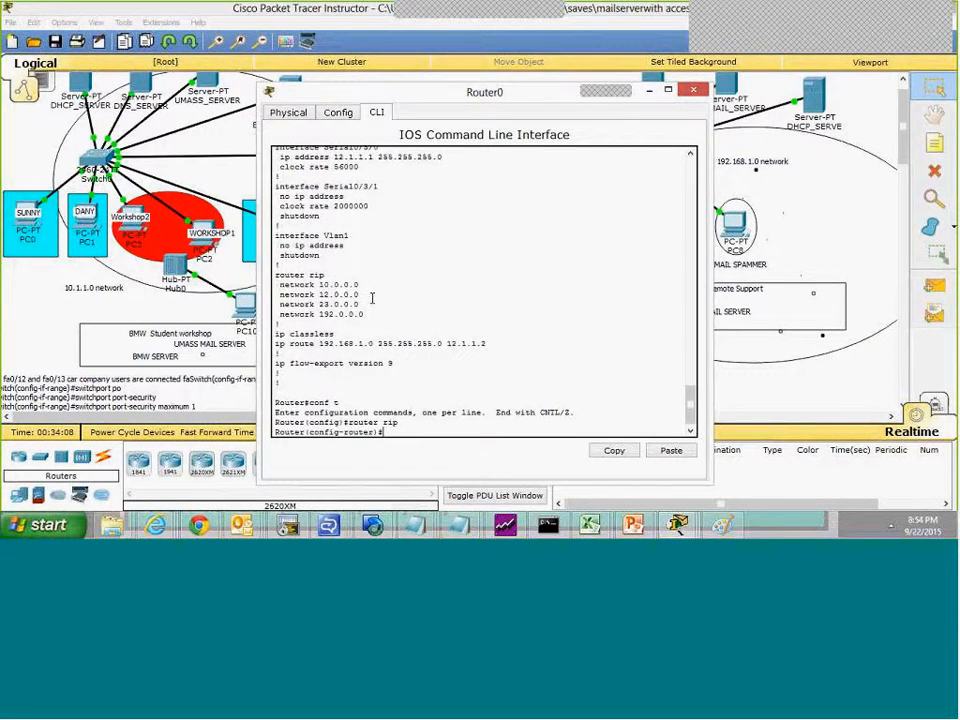
Step: Remove network 23.0.0.0 from the UMASS core router's RIP process and end configuration mode
click(312, 65)
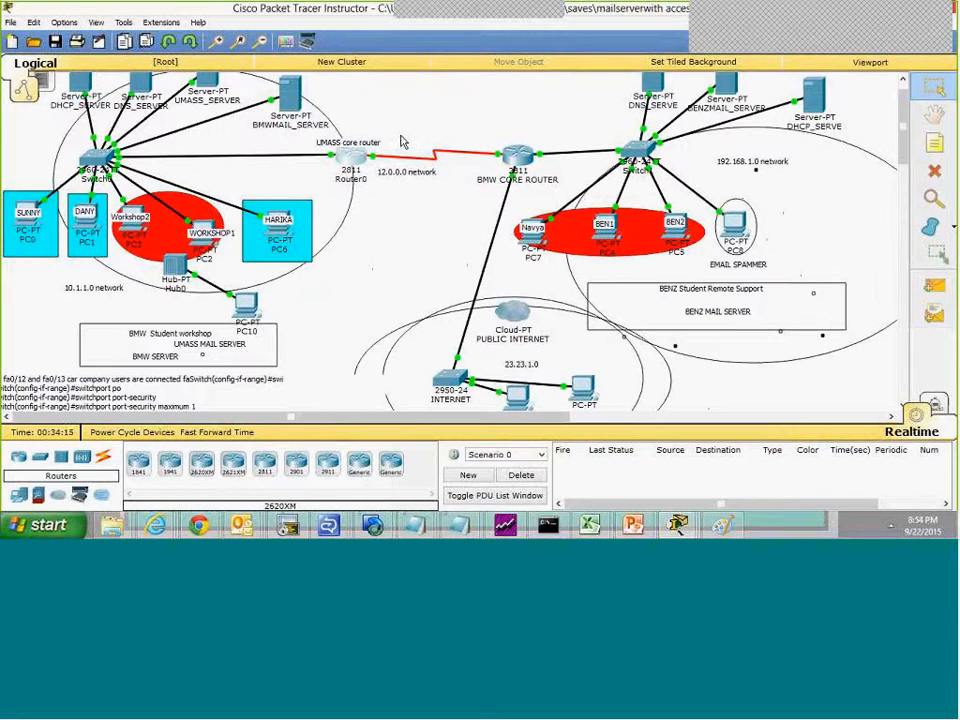
key(alt+Tab)
key(alt+Tab)
key(alt+Tab)
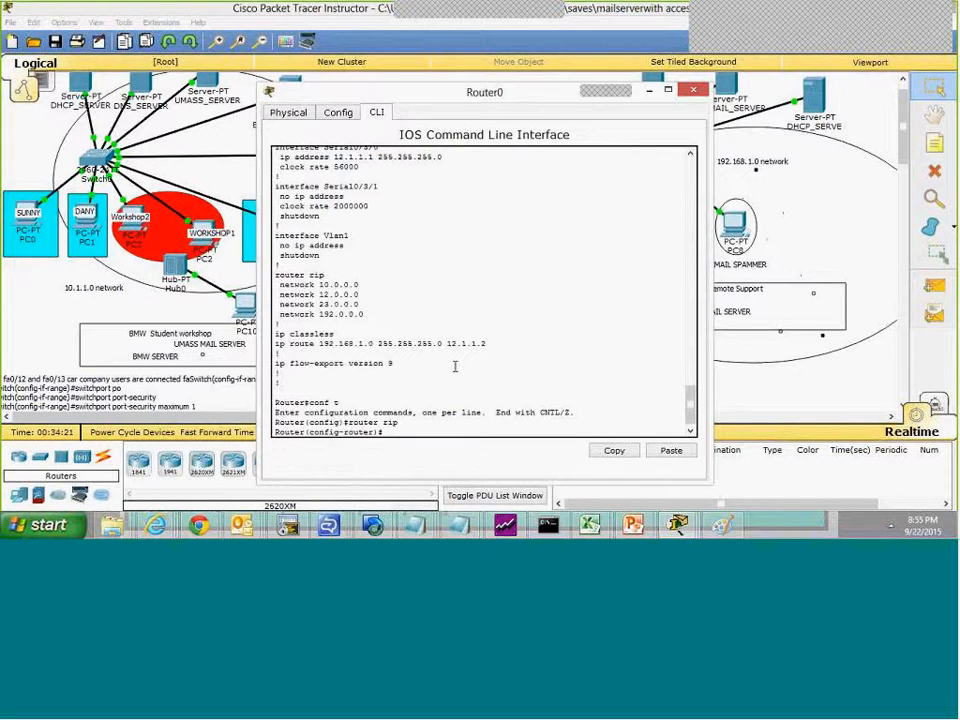
text(no net)
key(Tab)
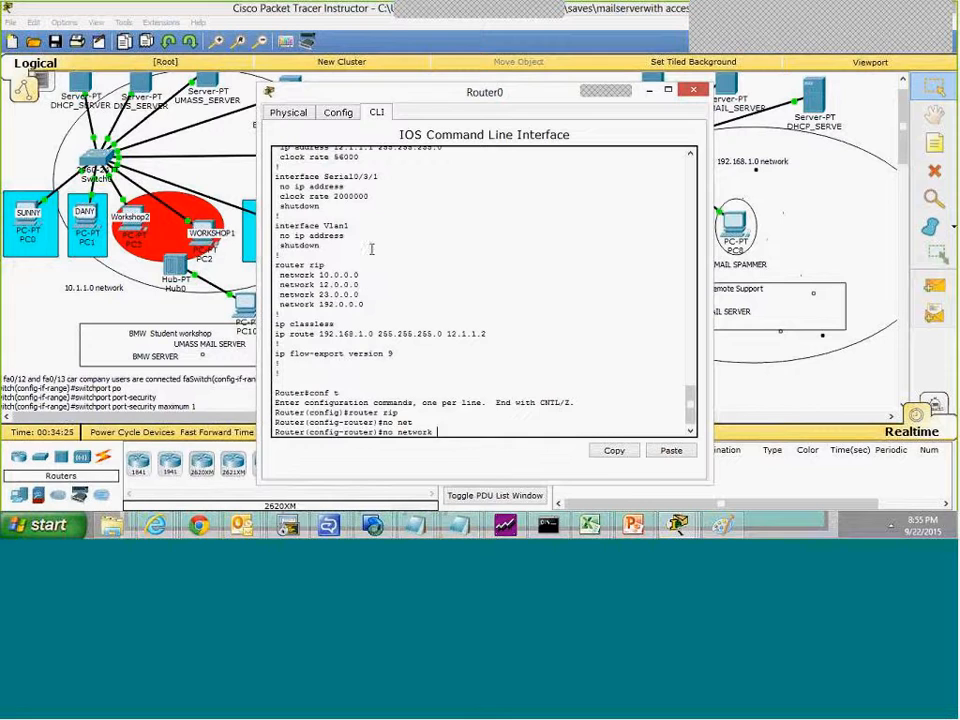
text(23.0.0.0)
key(Return)
text(enbd)
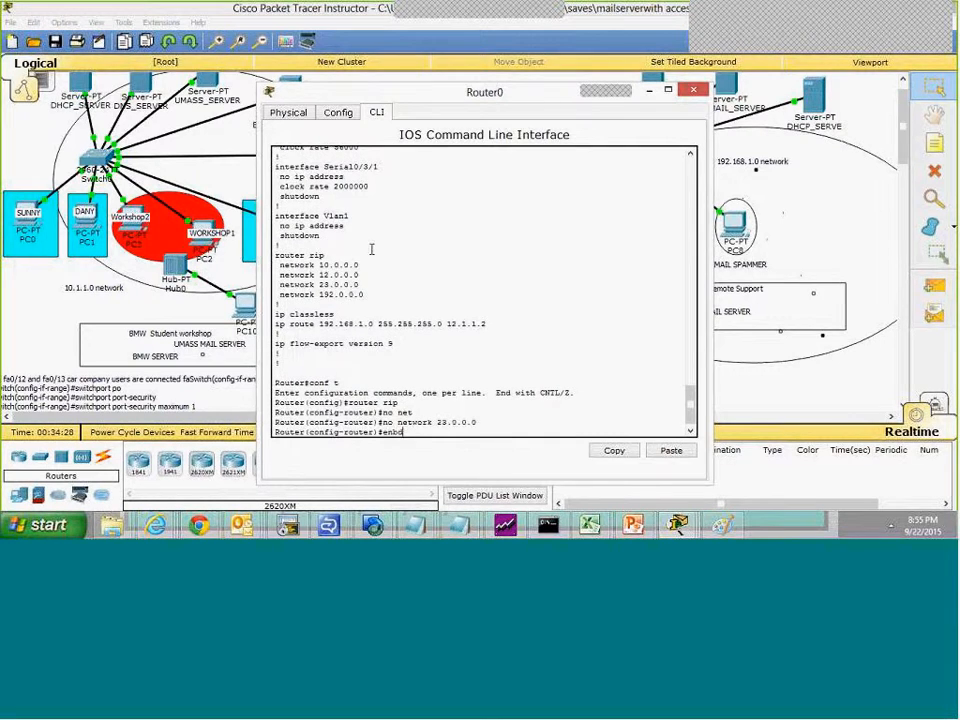
key(Return)
text(end)
key(Return)
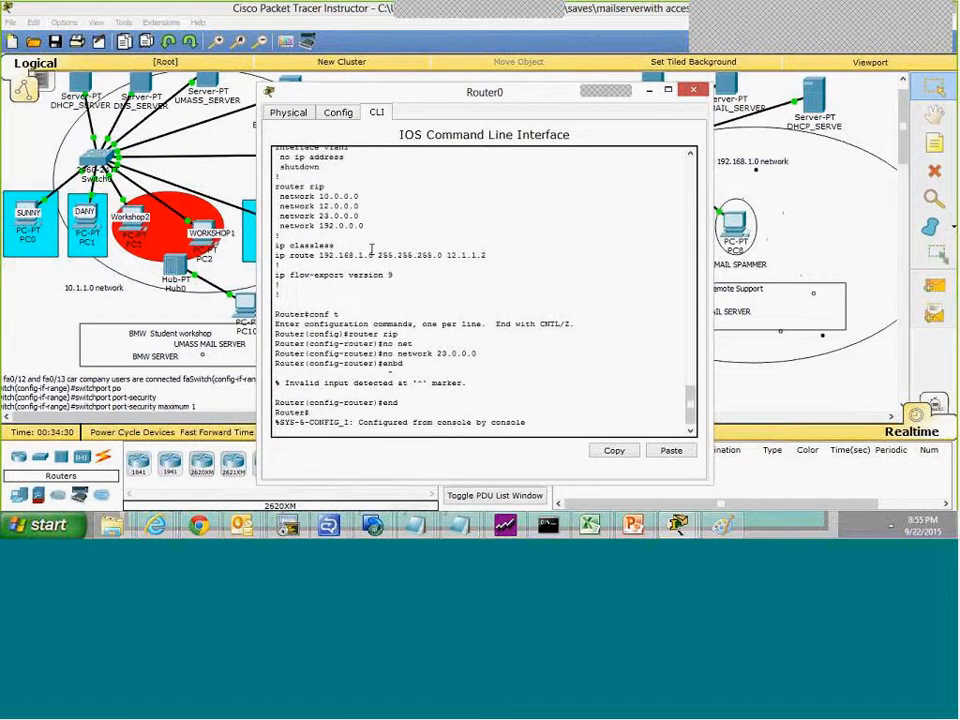
Step: Display the UMASS core router's routing table with sh ip route and highlight the RIP-learned 23.0.0.0/8 entry
key(Return)
key(Return)
text(sh ip route)
key(Return)
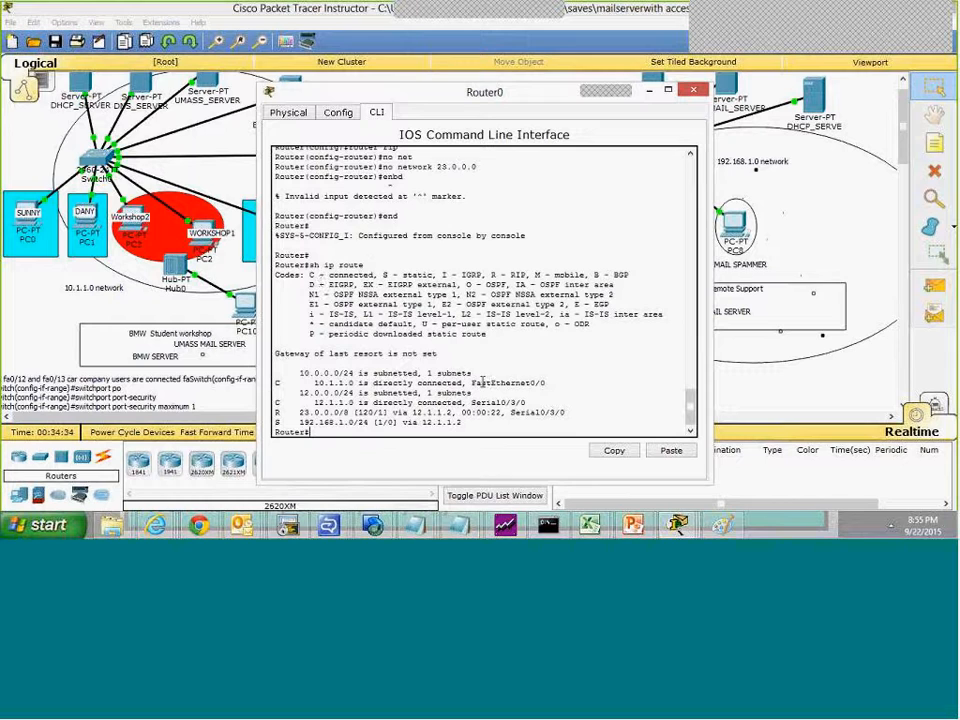
drag(563, 411, 564, 401)
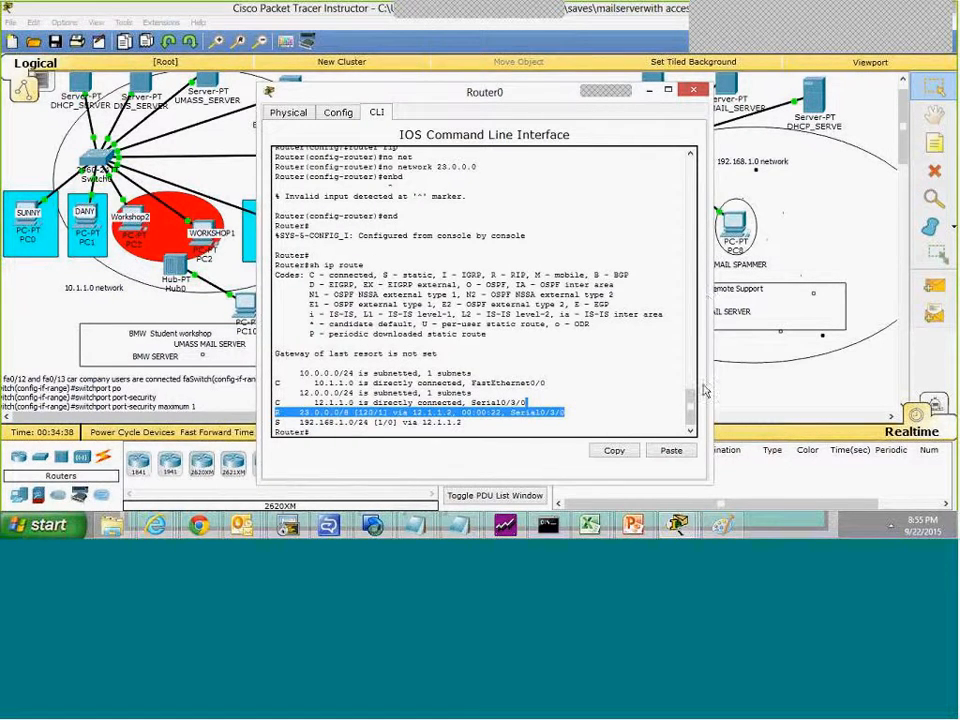
text(sh )
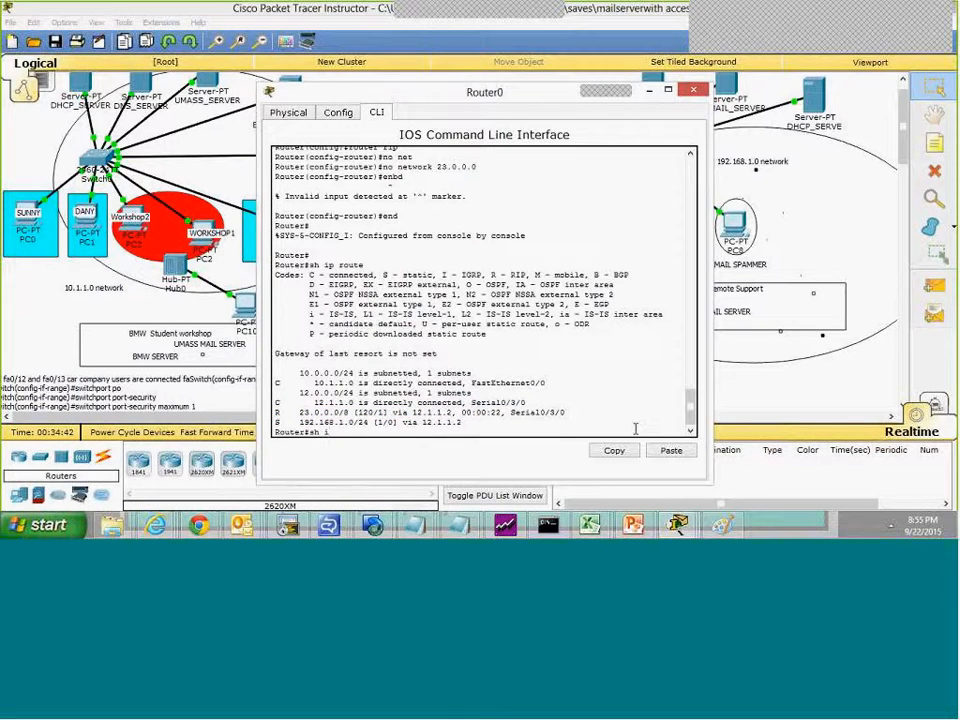
text(ip)
key(BackSpace)
key(BackSpace)
key(BackSpace)
key(BackSpace)
Step: Close the router window, open the email client on the WORKSHOP1 computer (PC2), and minimize its window
click(697, 94)
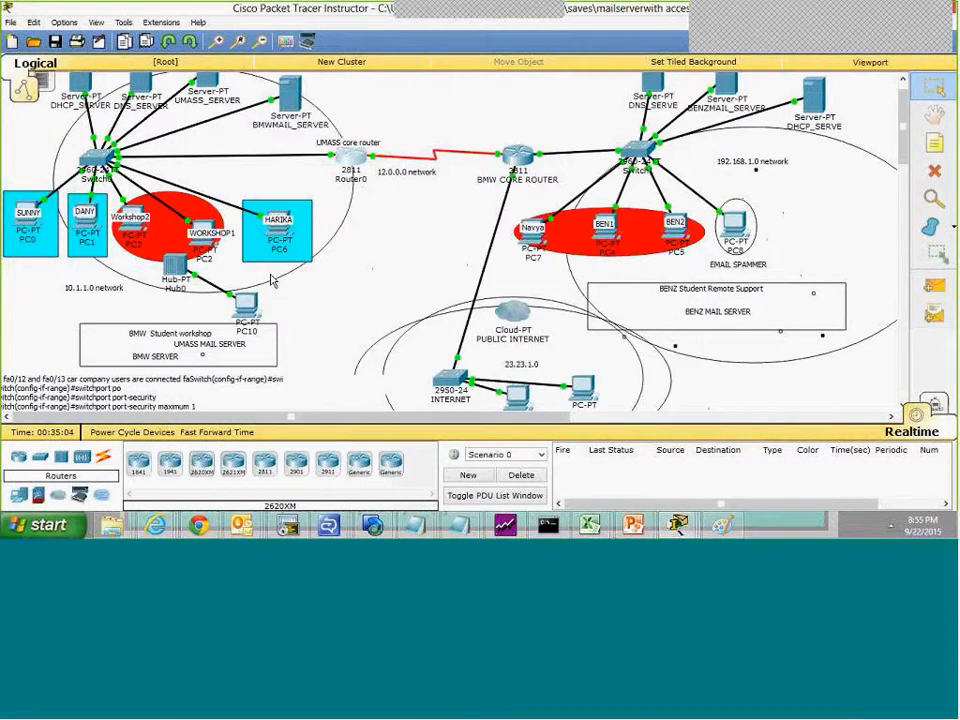
click(203, 228)
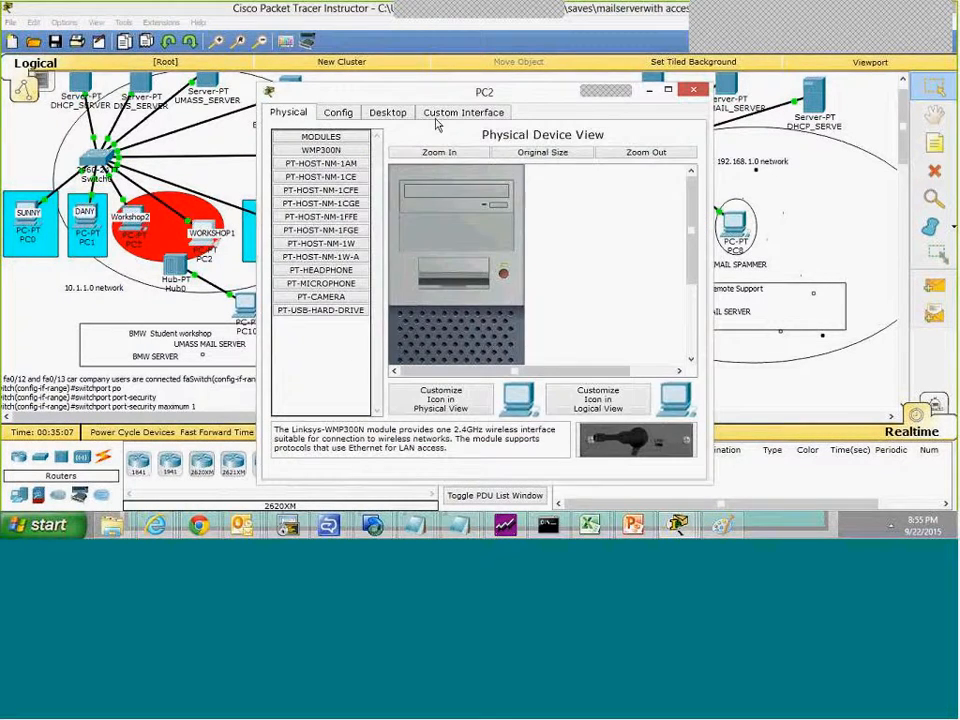
click(442, 114)
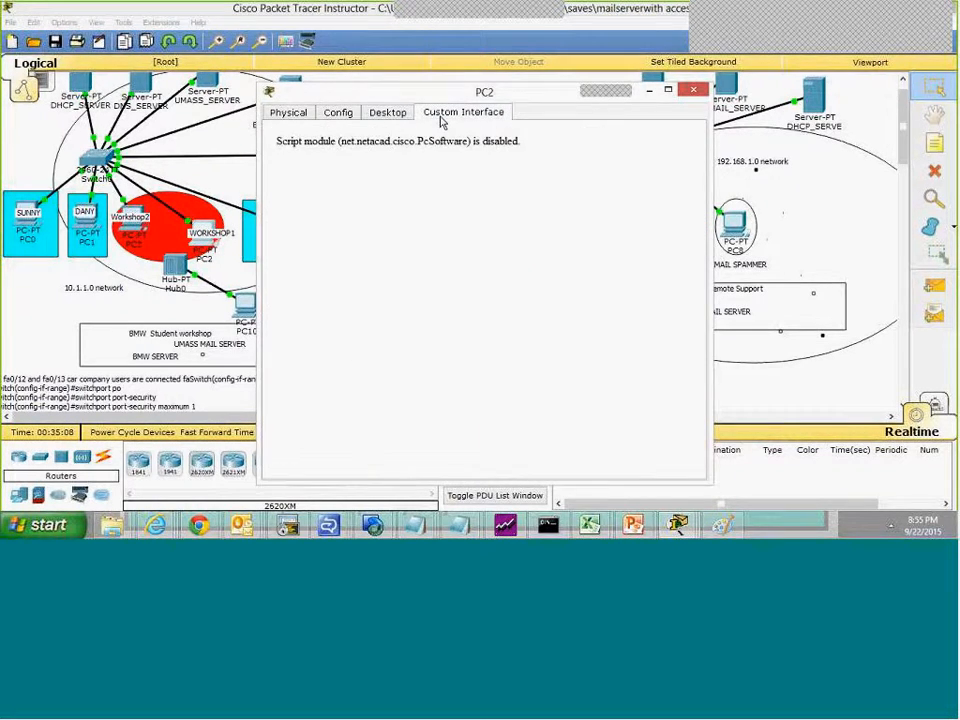
click(390, 114)
click(303, 365)
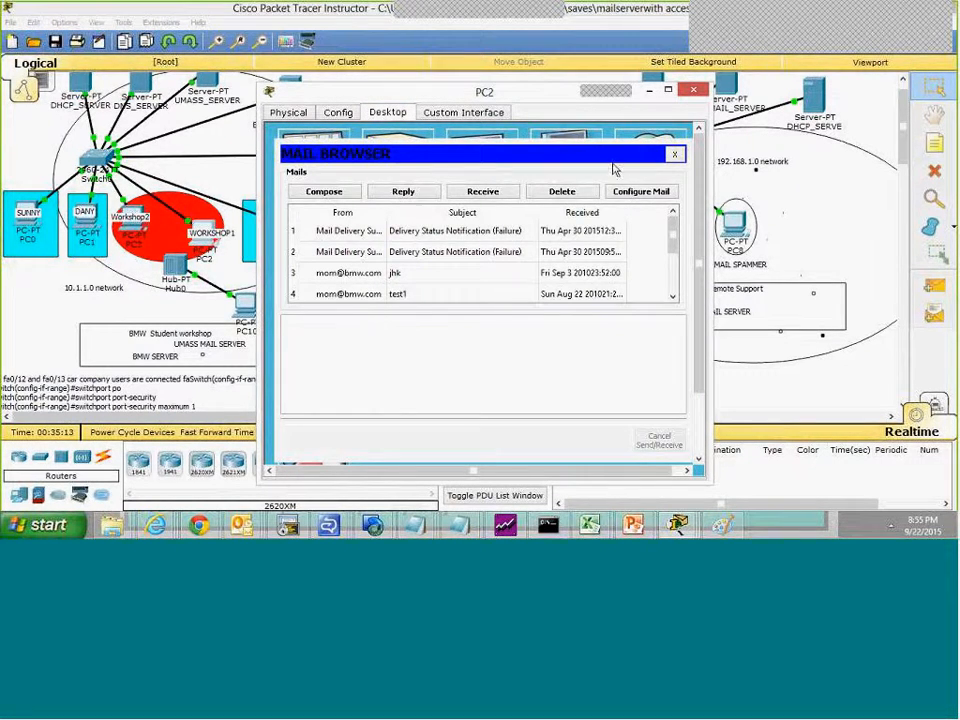
drag(537, 97, 290, 147)
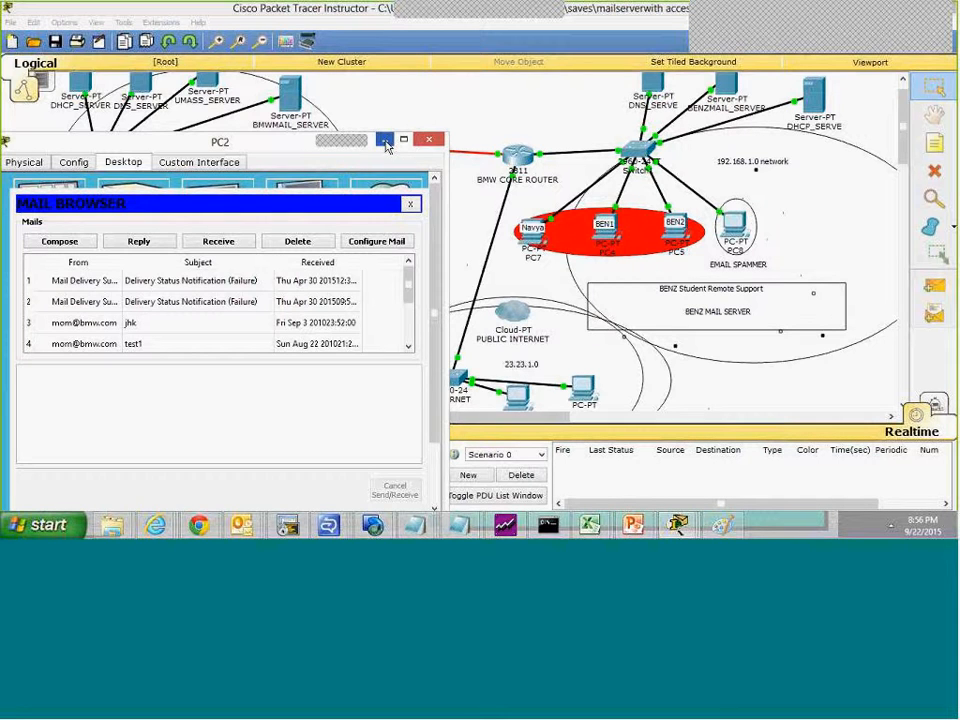
click(385, 142)
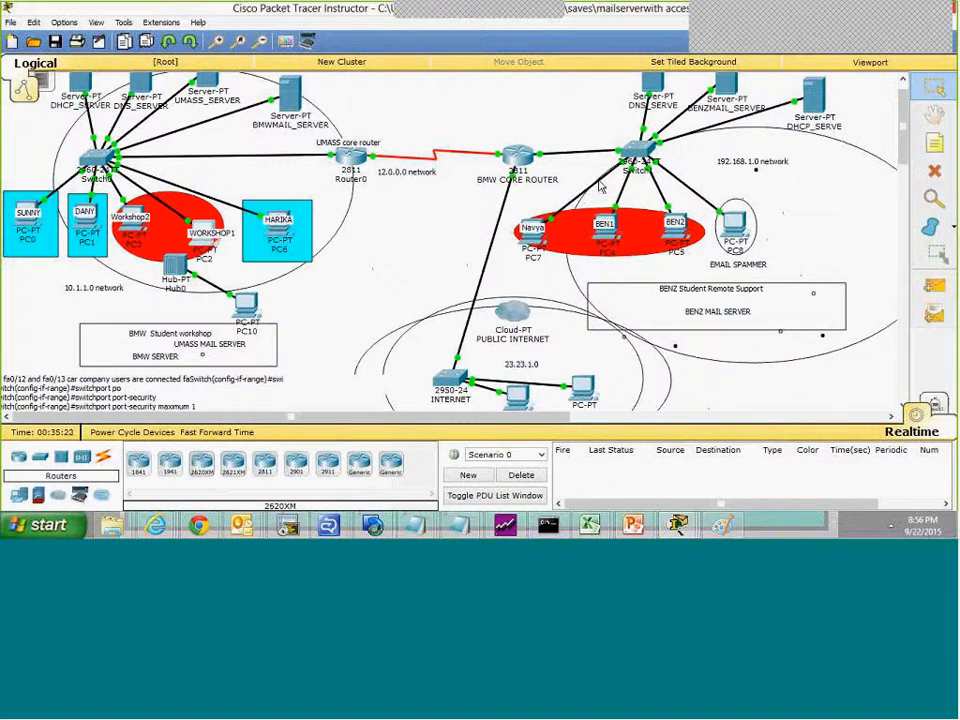
Step: Examine the EMAIL service on BENZMAIL_SERVER, select the third mail user, and return to the topology
click(727, 91)
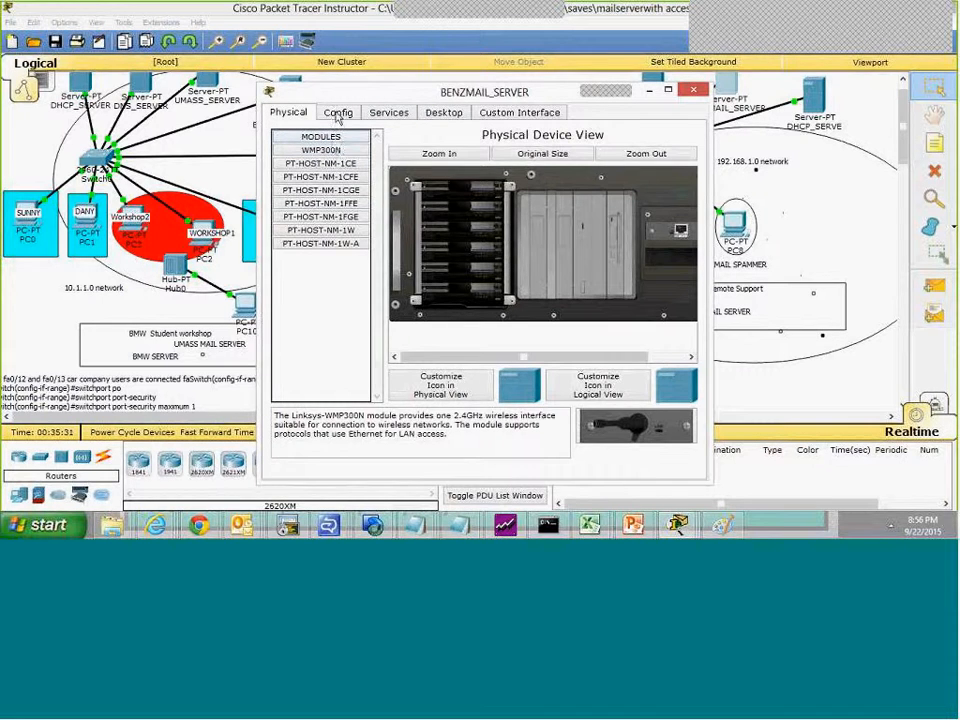
click(337, 114)
click(386, 113)
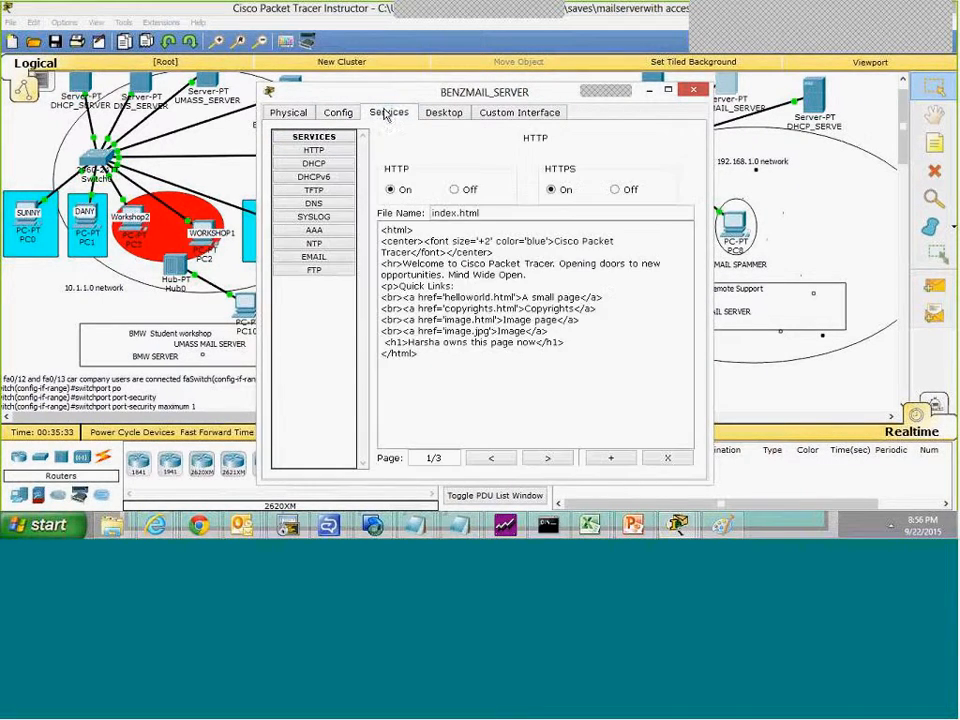
click(322, 259)
click(424, 274)
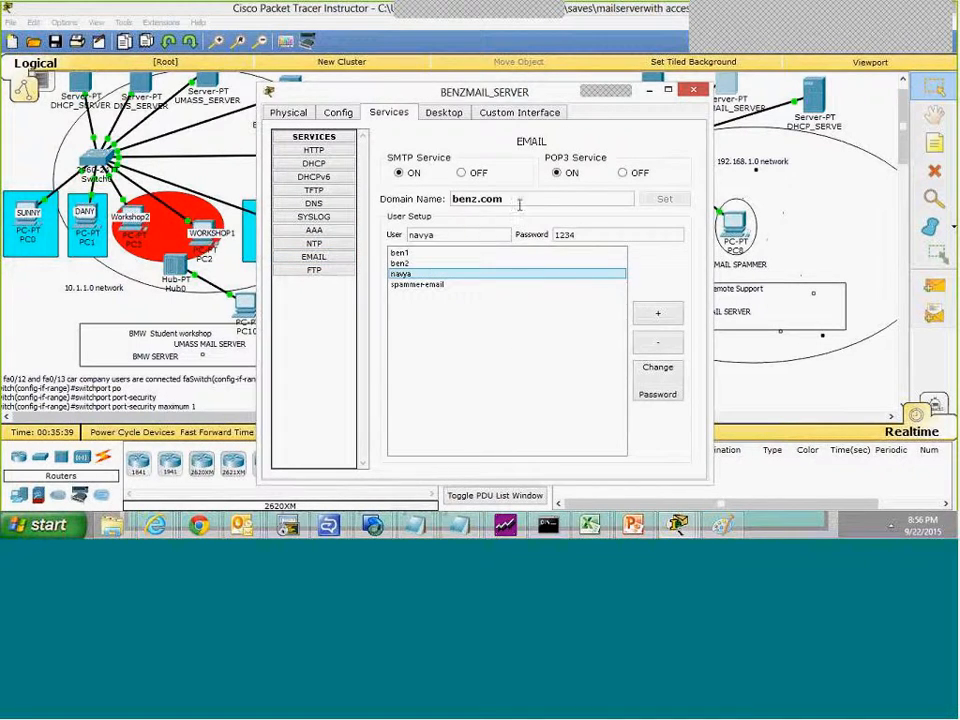
click(189, 276)
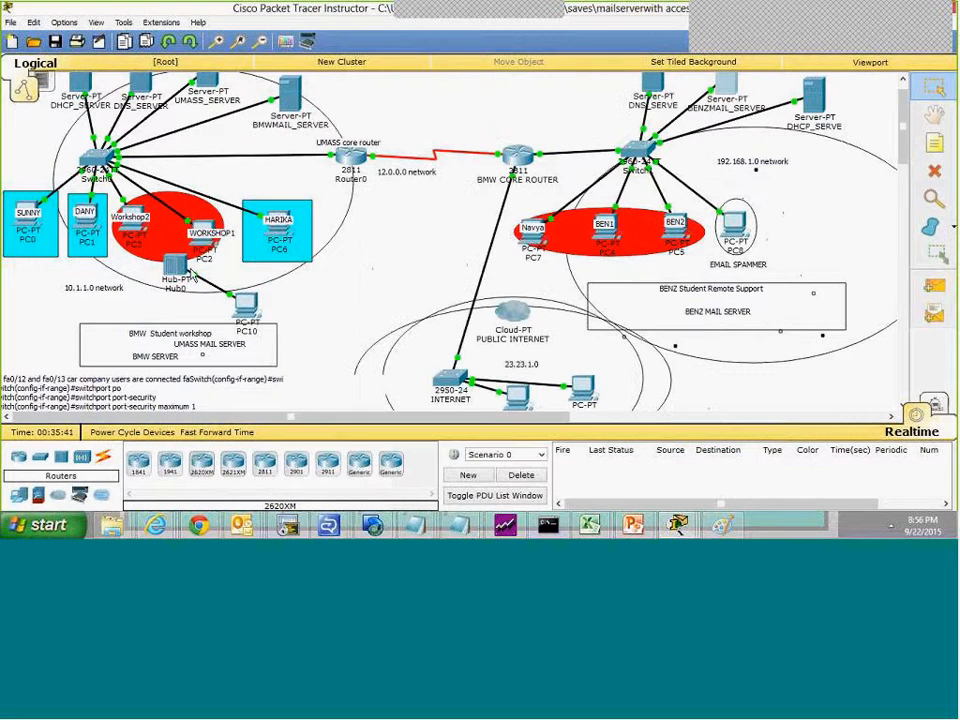
Step: Restore PC2's mail browser and send a mail with the subject test to the selected user's benz.com address
click(197, 238)
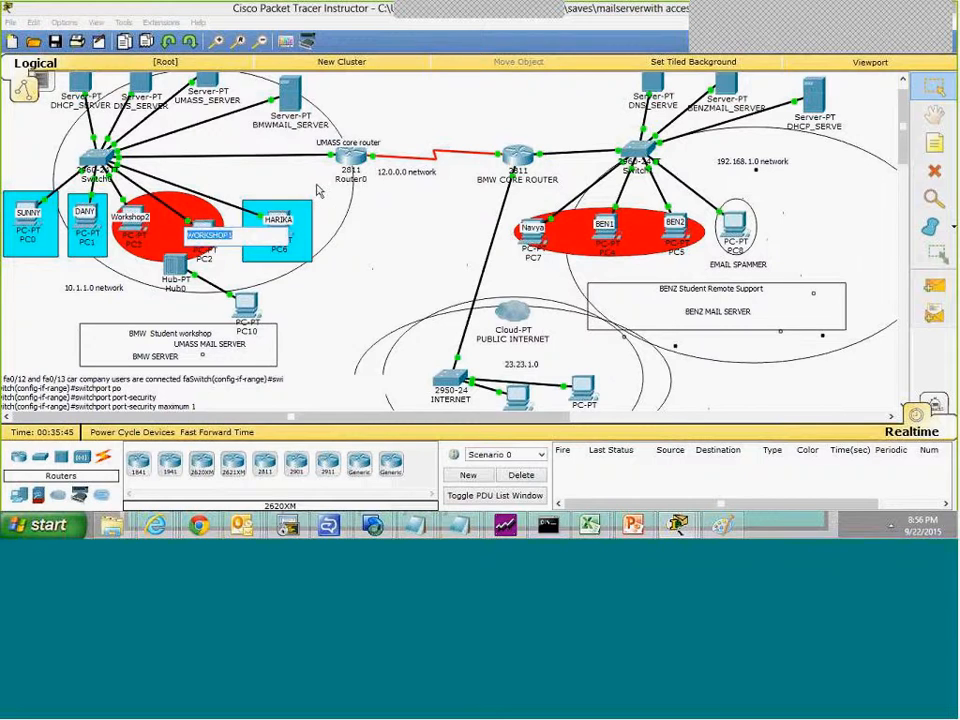
click(398, 237)
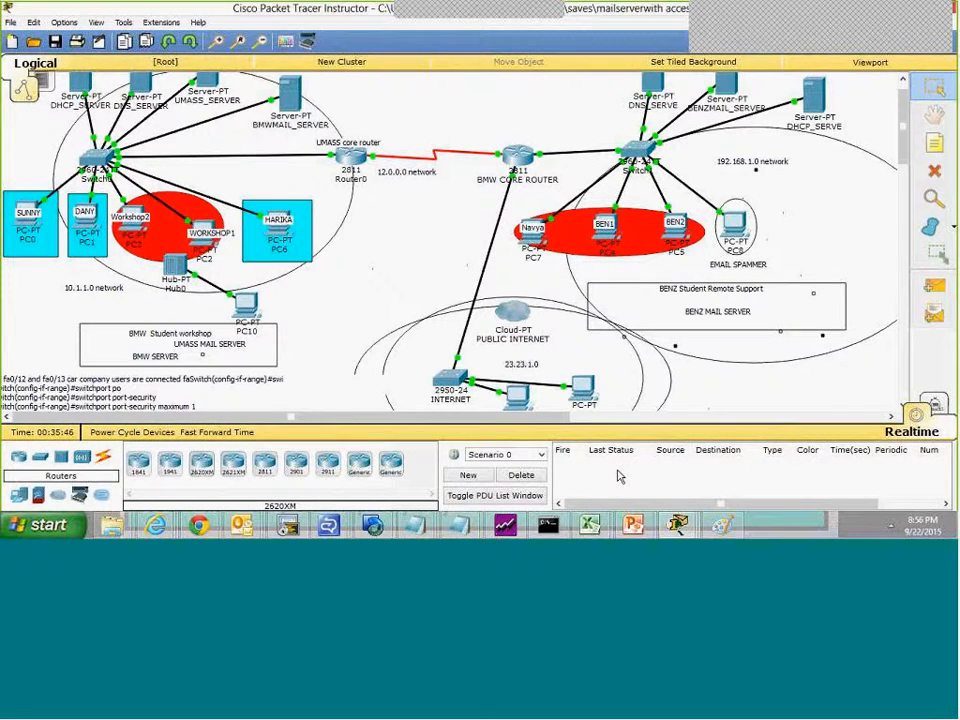
mouse_move(678, 524)
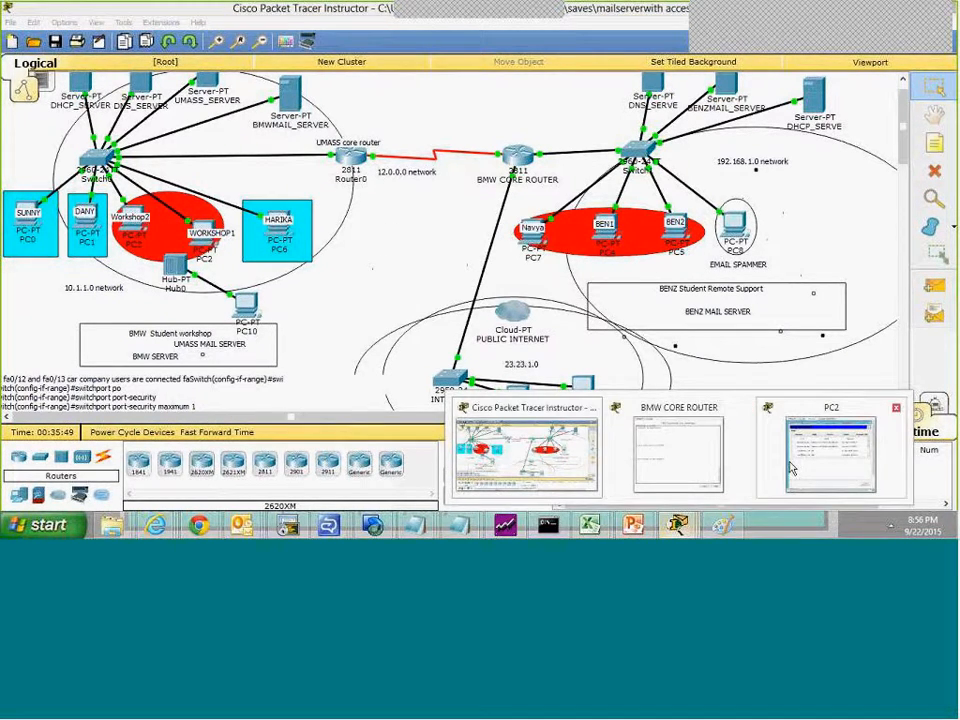
click(862, 425)
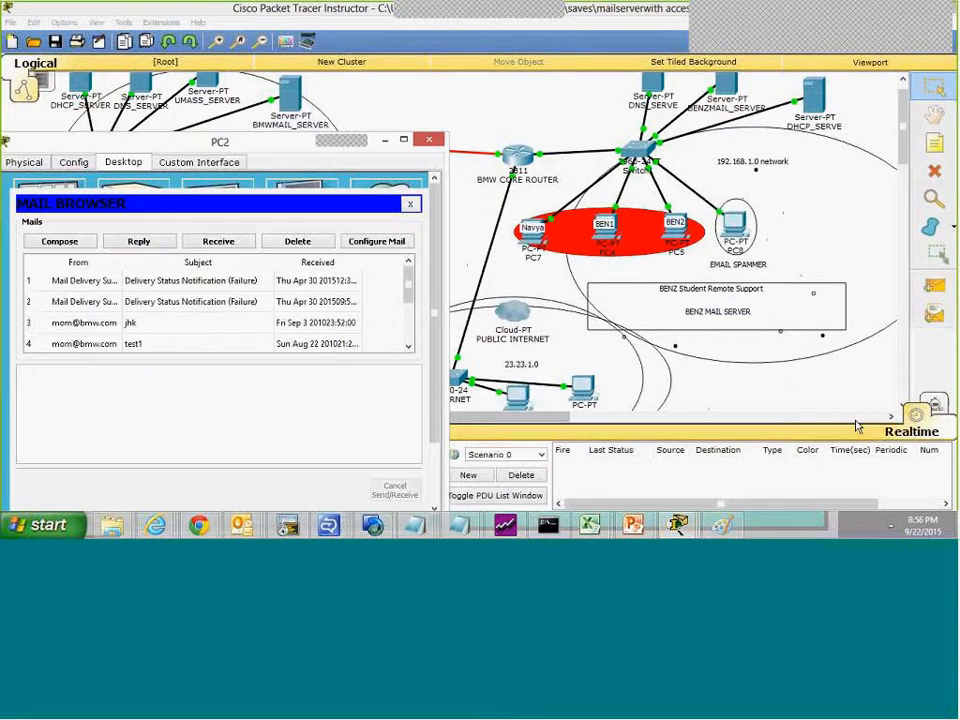
click(60, 242)
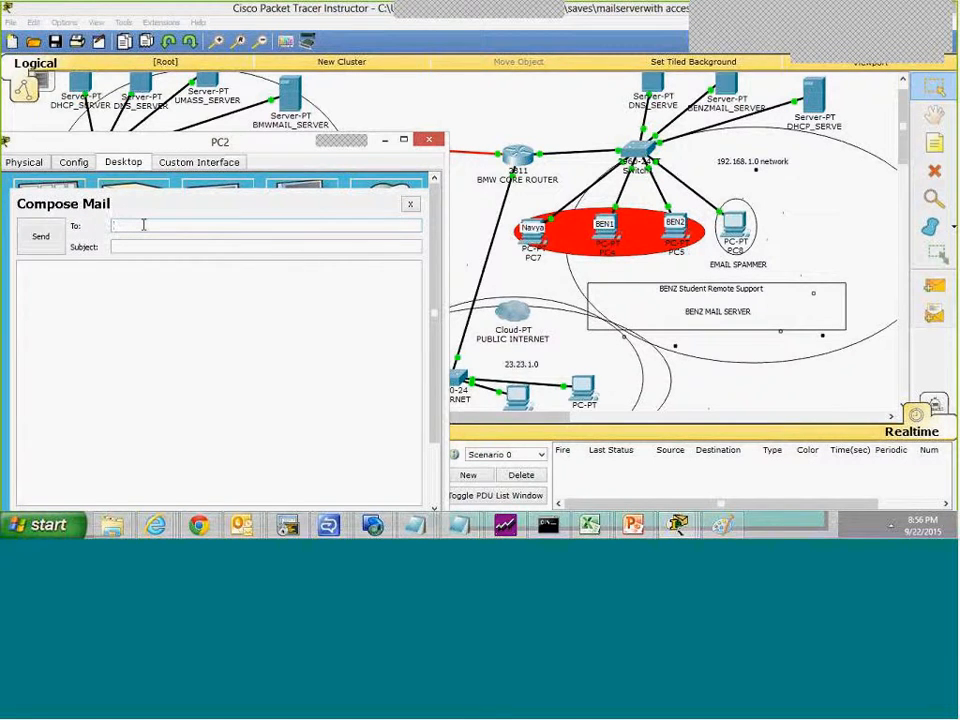
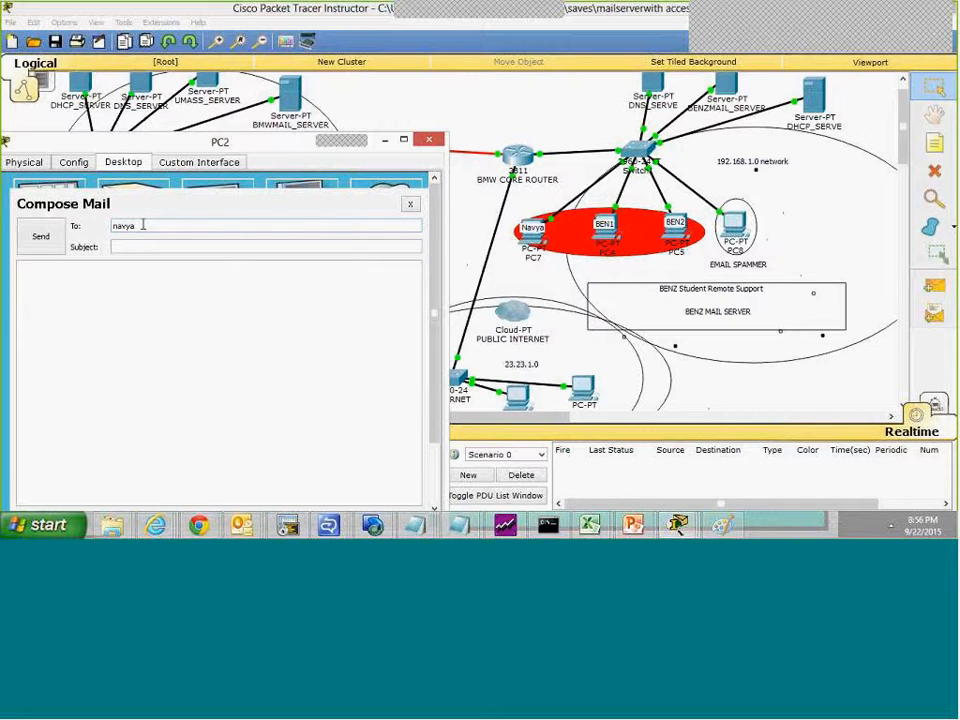
click(144, 244)
text(test)
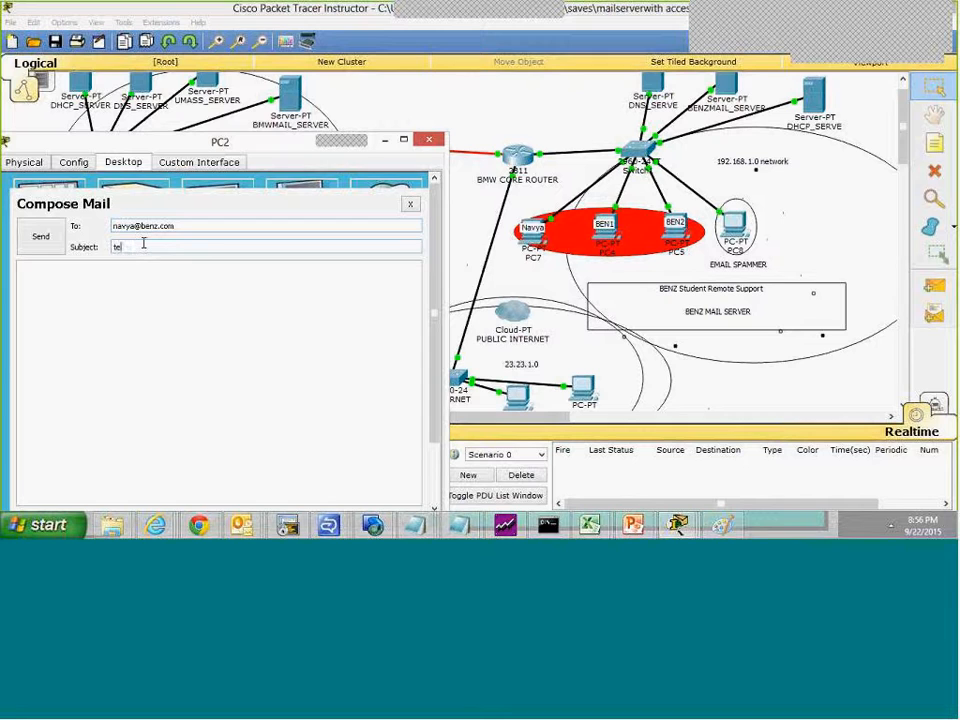
click(131, 286)
click(40, 237)
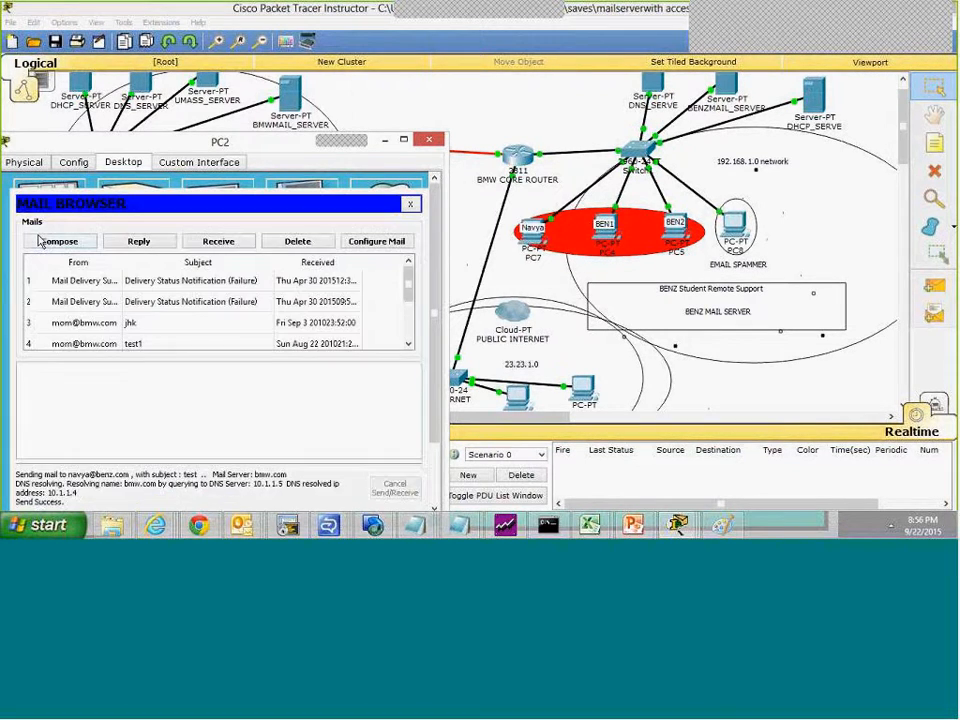
Step: Close PC2's window and open the email client on PC7 in the BENZ network
click(431, 145)
click(531, 237)
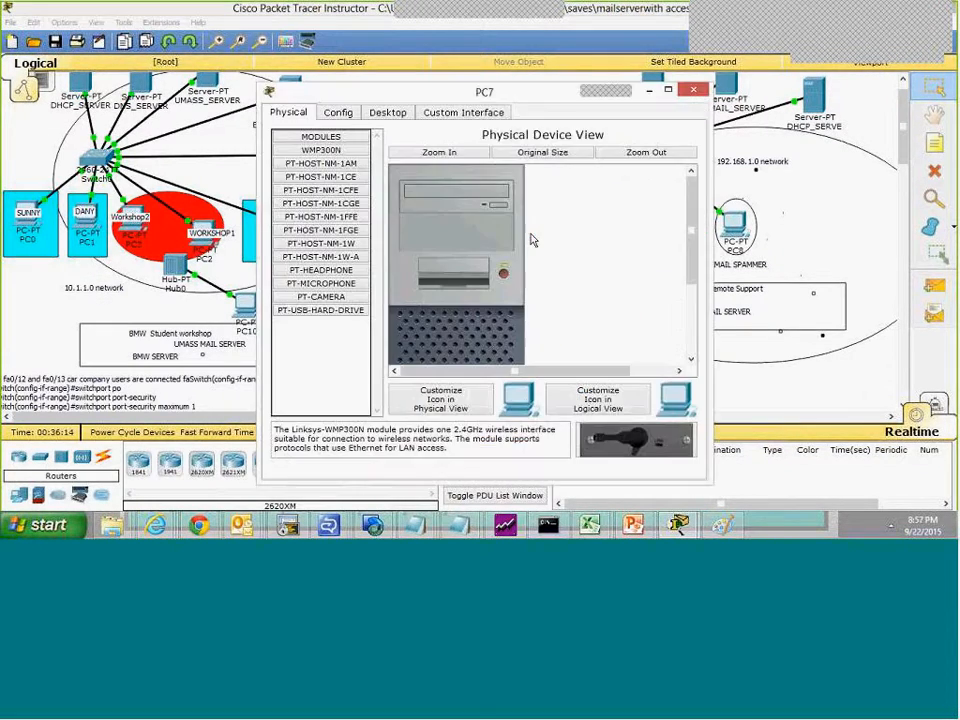
click(441, 114)
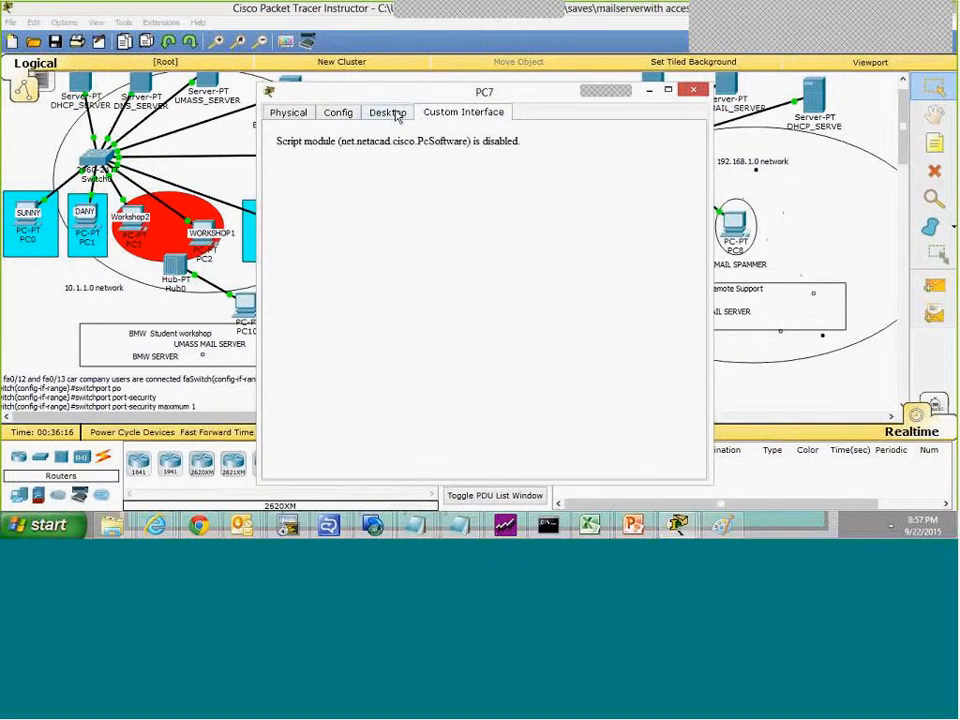
click(394, 113)
click(316, 352)
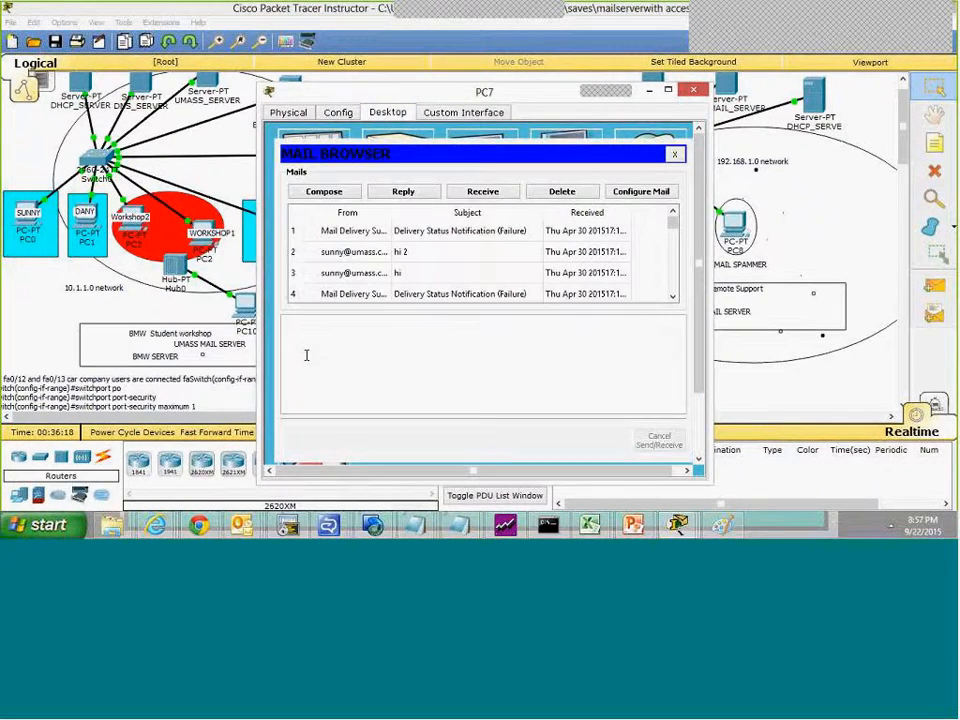
Step: Receive PC7's mail, read the message with the subject test while highlighting its text, and close PC7's windows
click(478, 197)
click(421, 236)
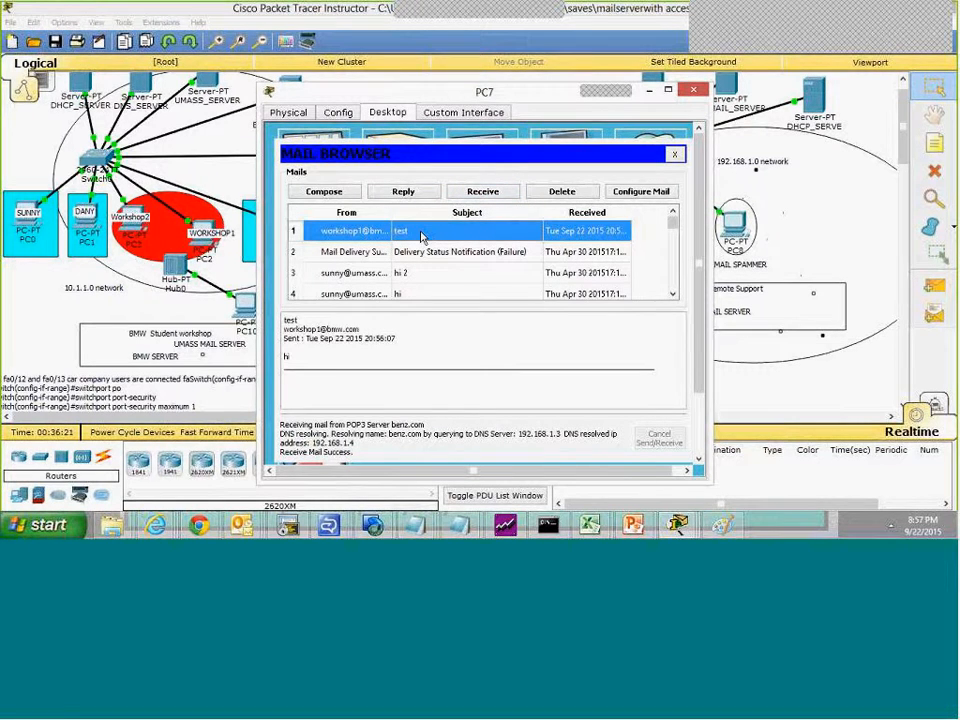
drag(334, 360, 284, 320)
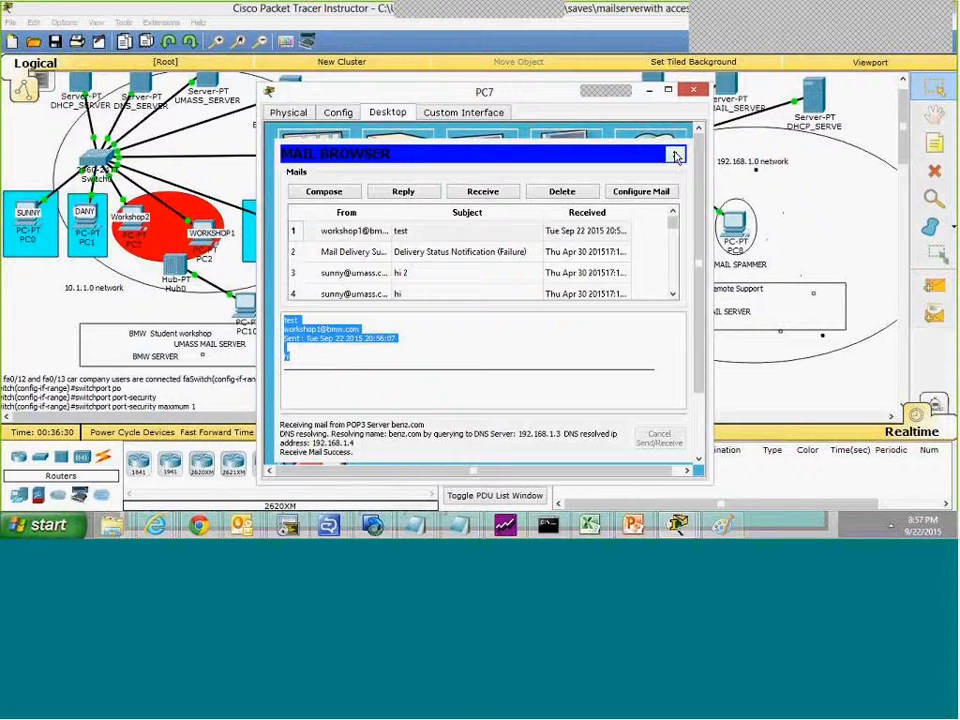
click(675, 157)
click(693, 90)
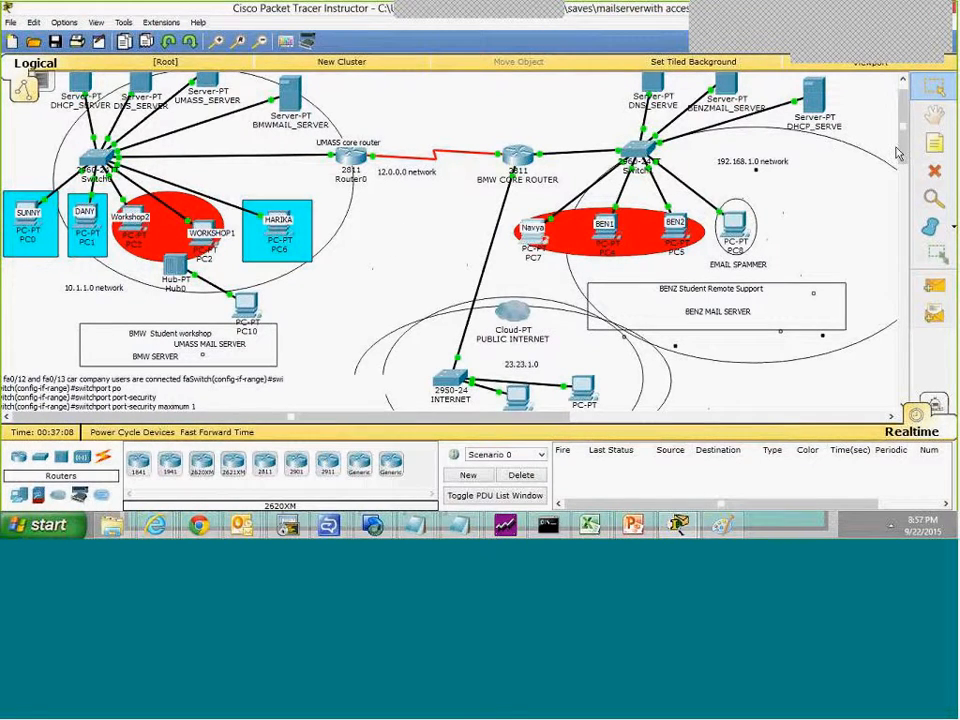
Step: Examine the EMAIL service and global settings of BENZMAIL_SERVER, and return to the topology
scroll(647, 196, up, 1)
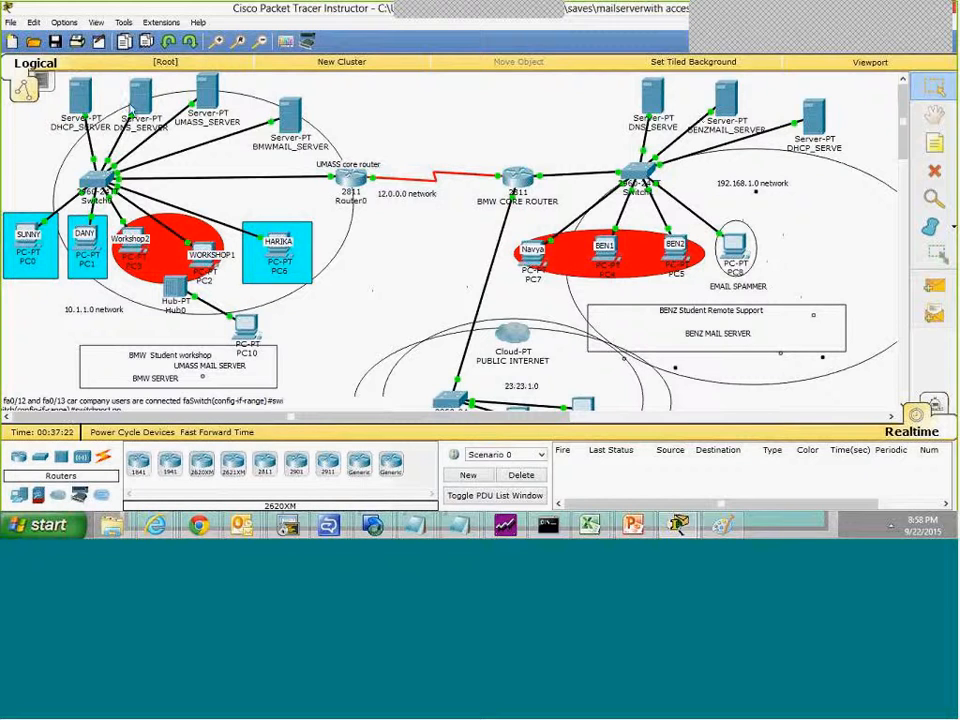
click(734, 100)
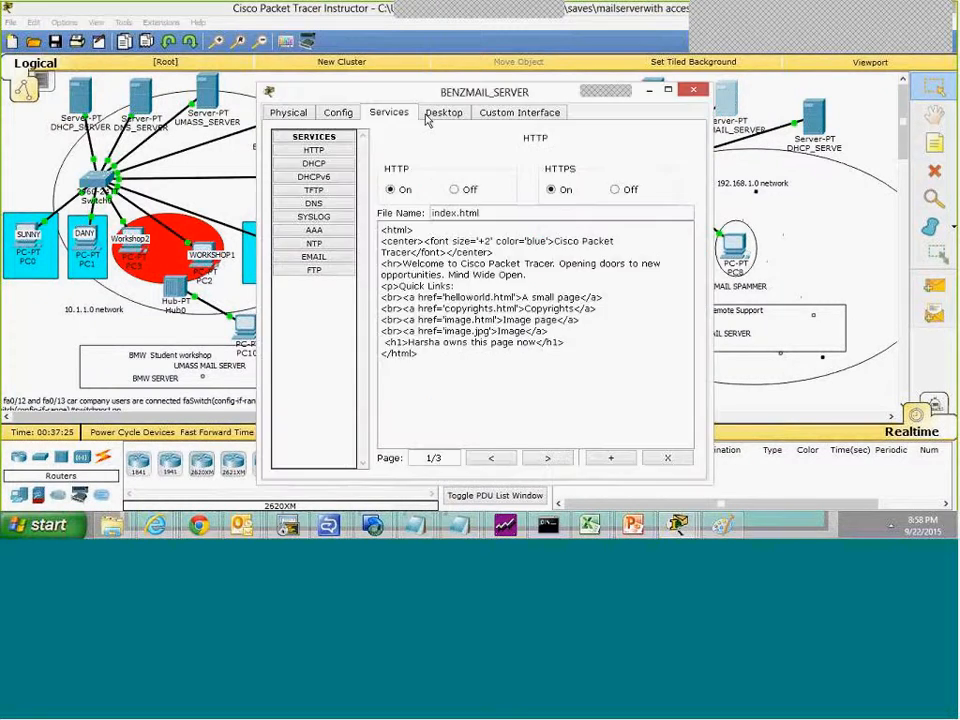
click(315, 259)
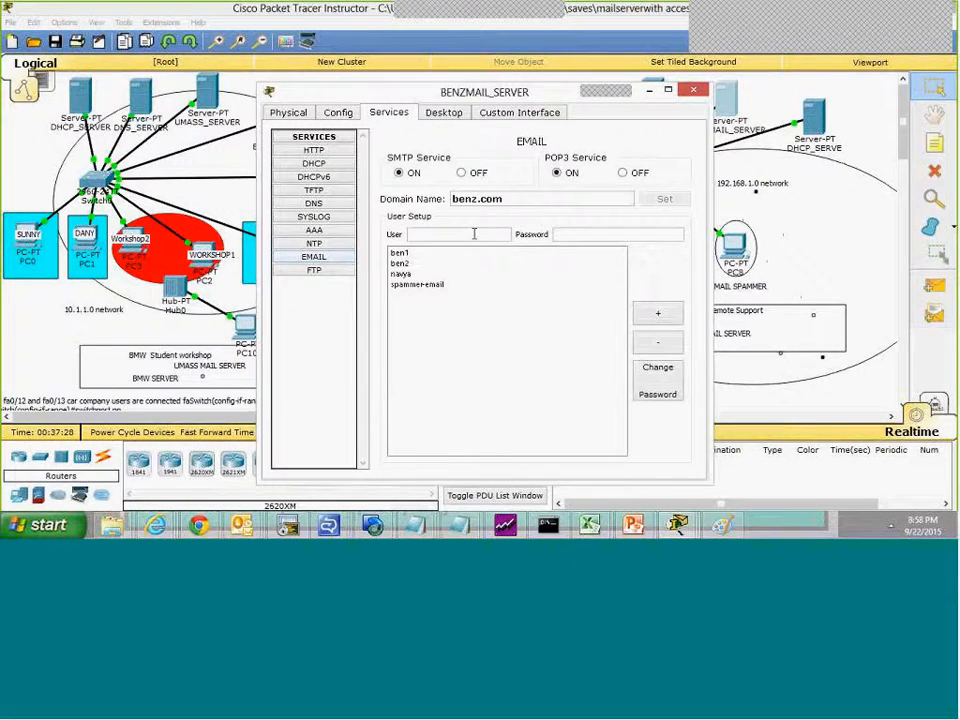
click(332, 116)
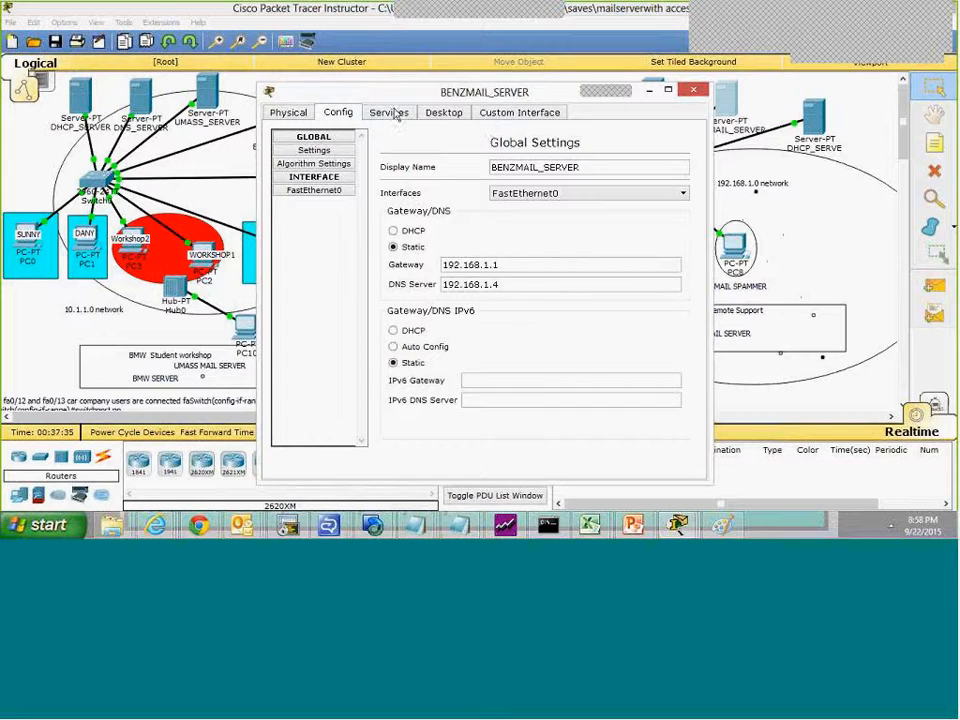
click(690, 91)
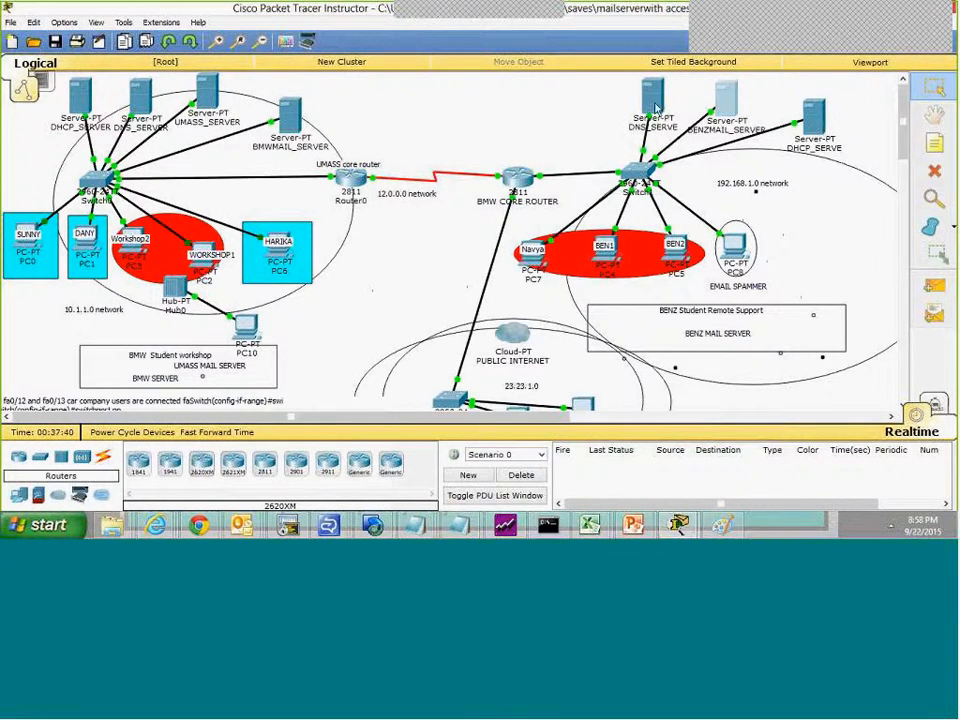
Step: Examine the global settings and DNS resource records of DNS_SERVE in the 192.168.1.0 network, and close its window
click(652, 104)
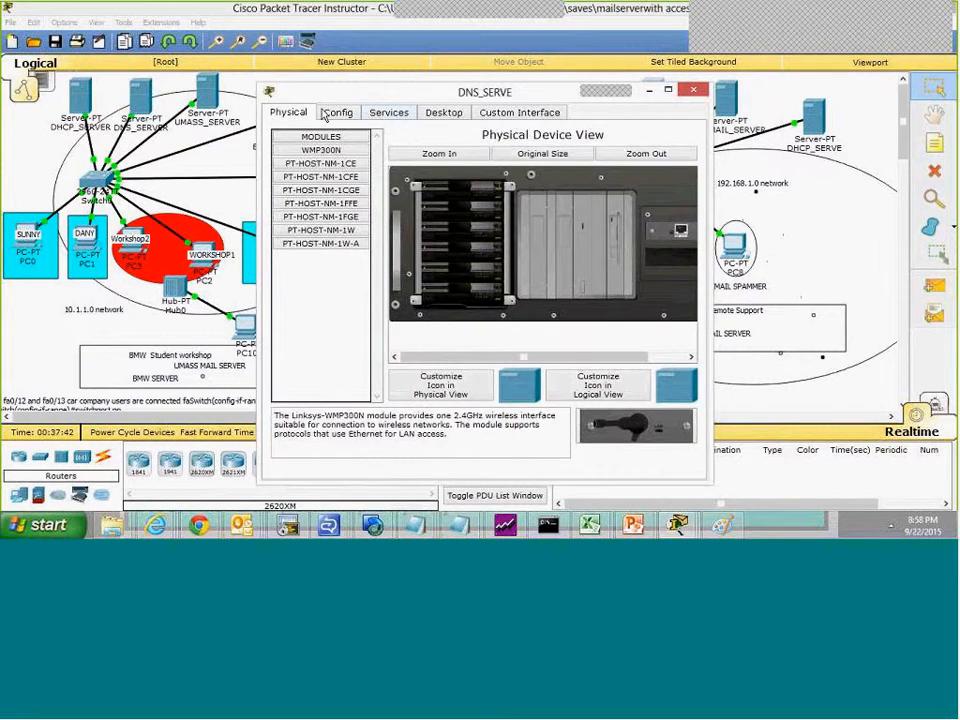
click(336, 112)
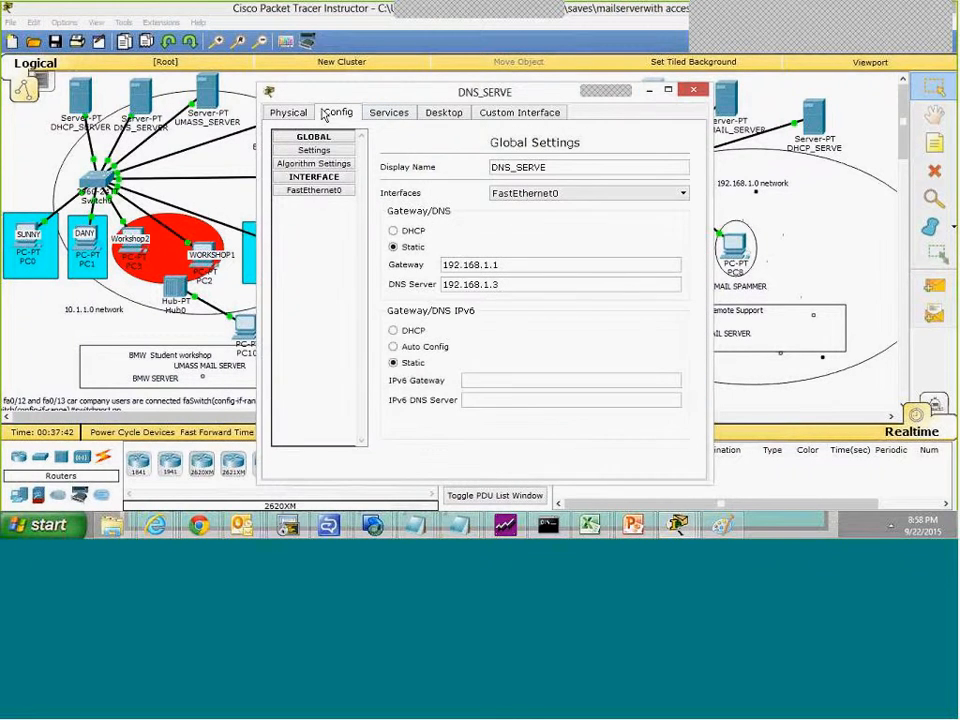
click(392, 112)
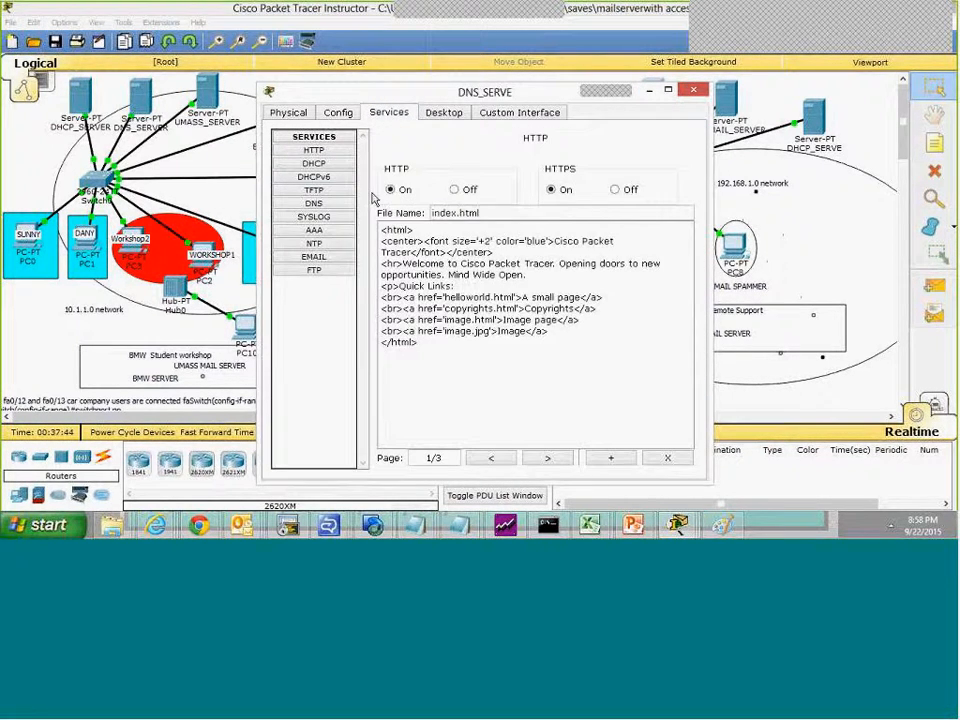
click(314, 204)
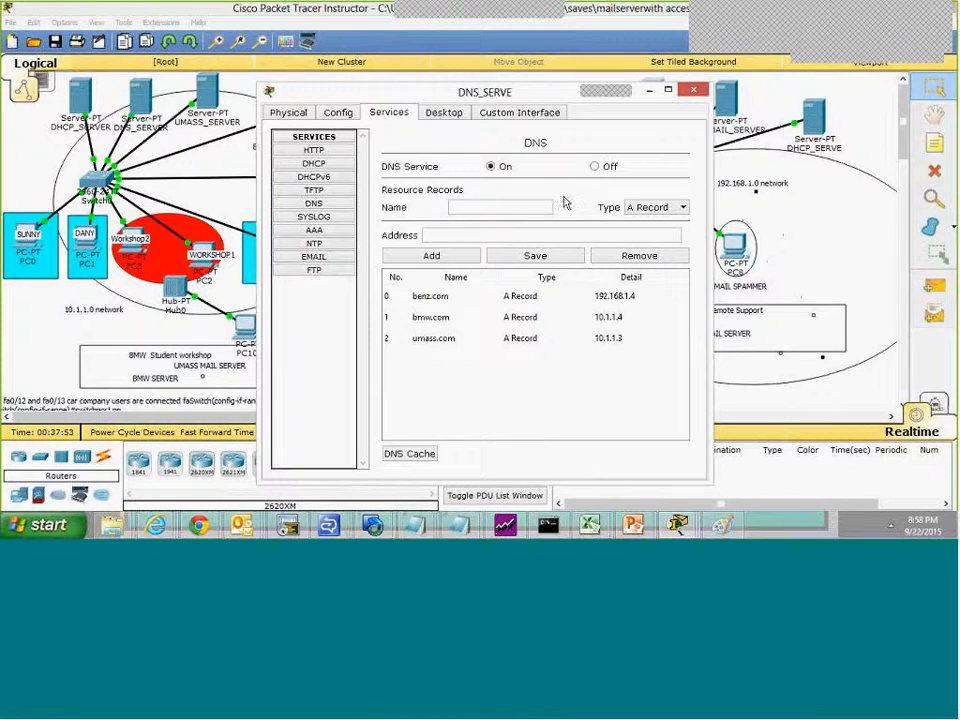
drag(490, 103, 603, 115)
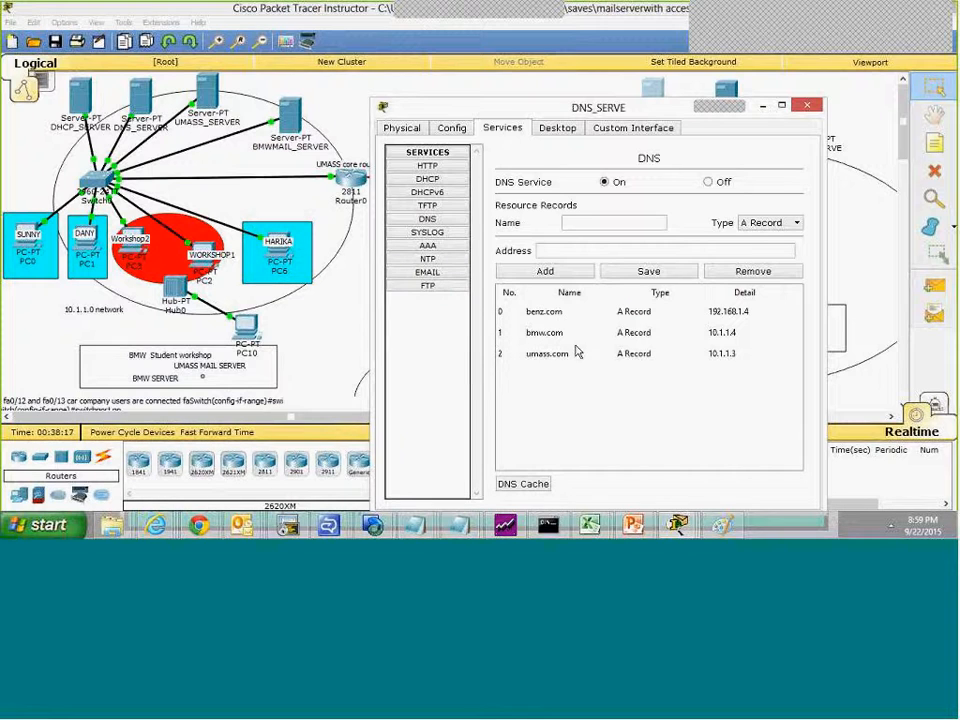
click(808, 106)
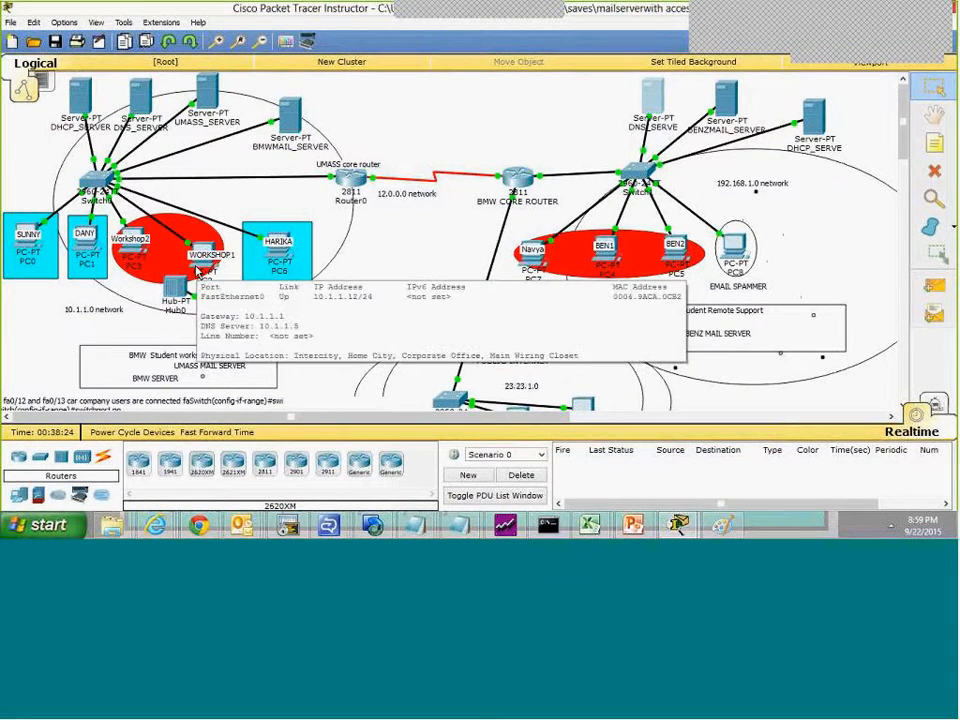
Step: Compose a new mail on the WORKSHOP1 computer (PC2), addressed to the PC7 user's benz.com address
click(198, 271)
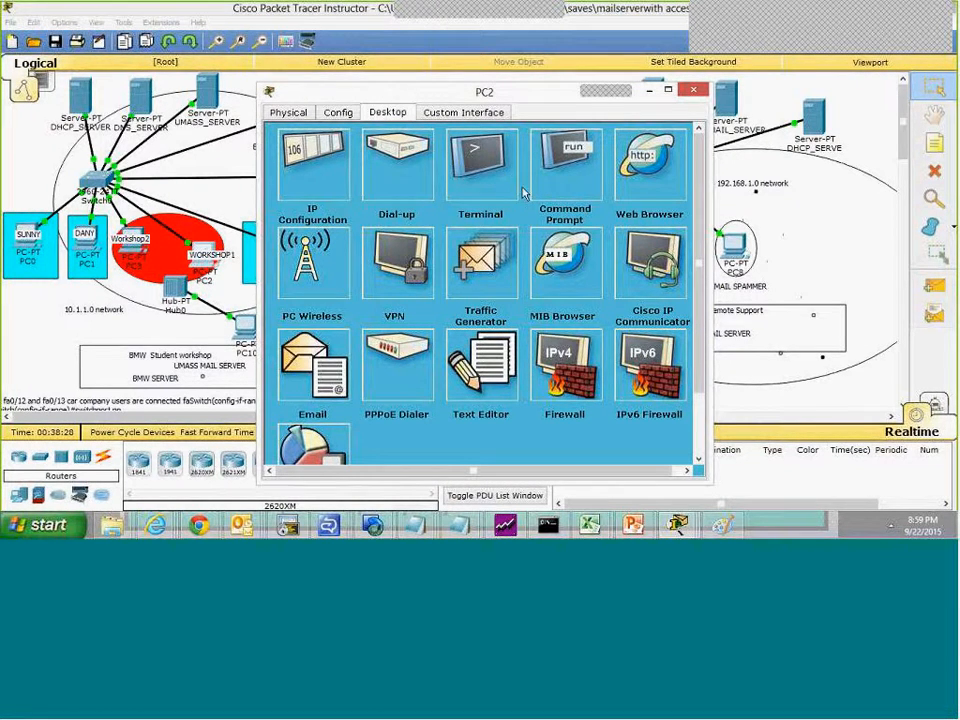
click(325, 370)
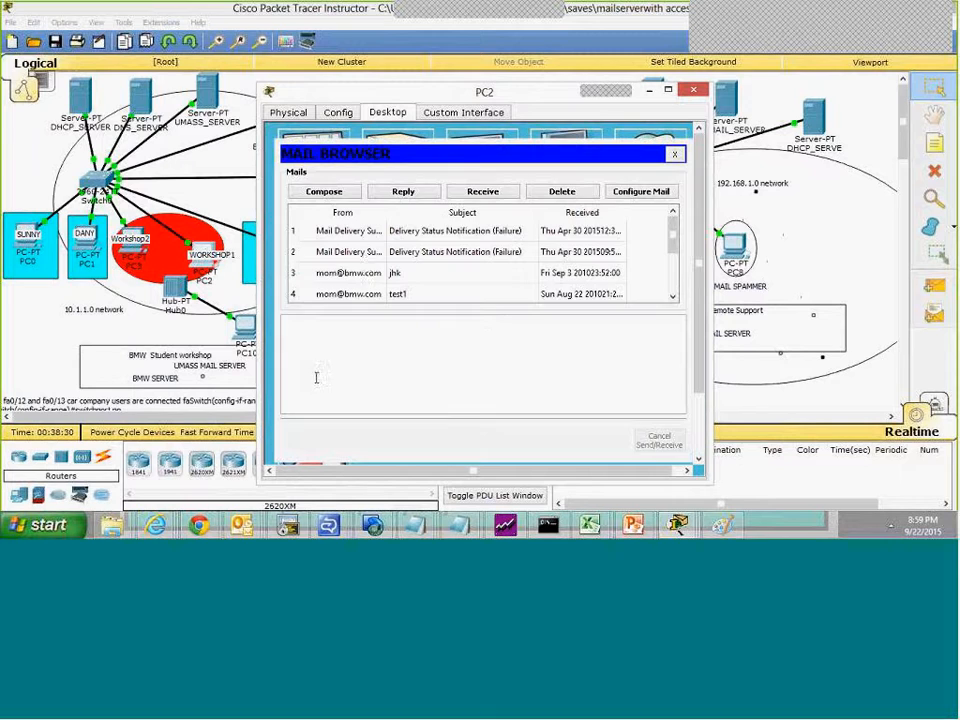
click(324, 191)
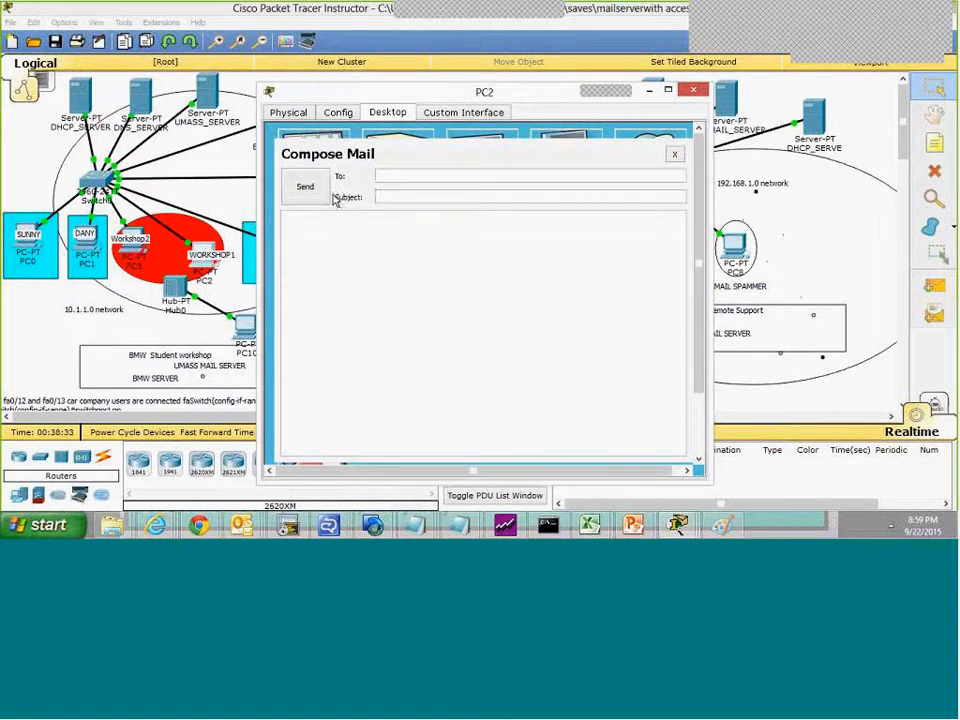
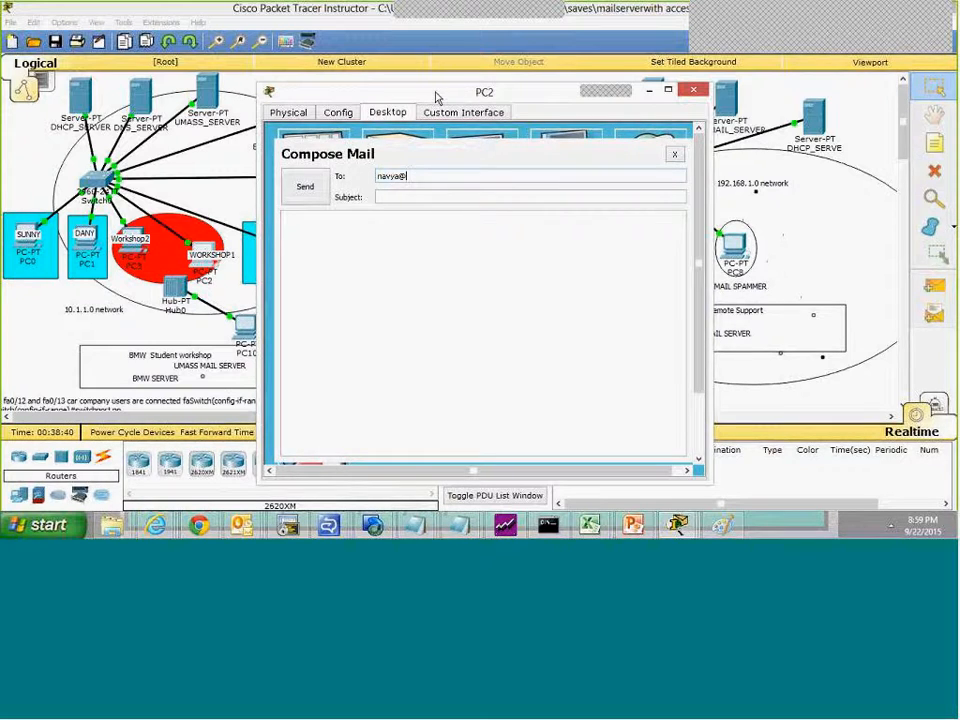
drag(435, 97, 343, 122)
text(benz.com)
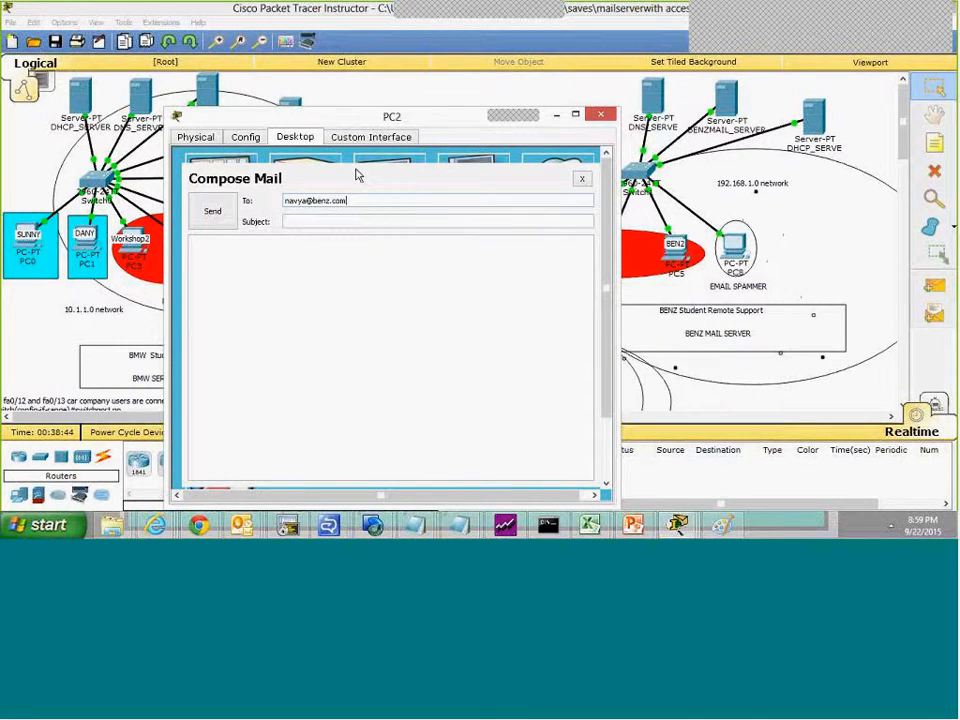
Step: Send the mail with the subject workshop new guy and a body introducing someone new to class, and close PC2's windows
click(350, 221)
text(workshop new guy)
click(336, 259)
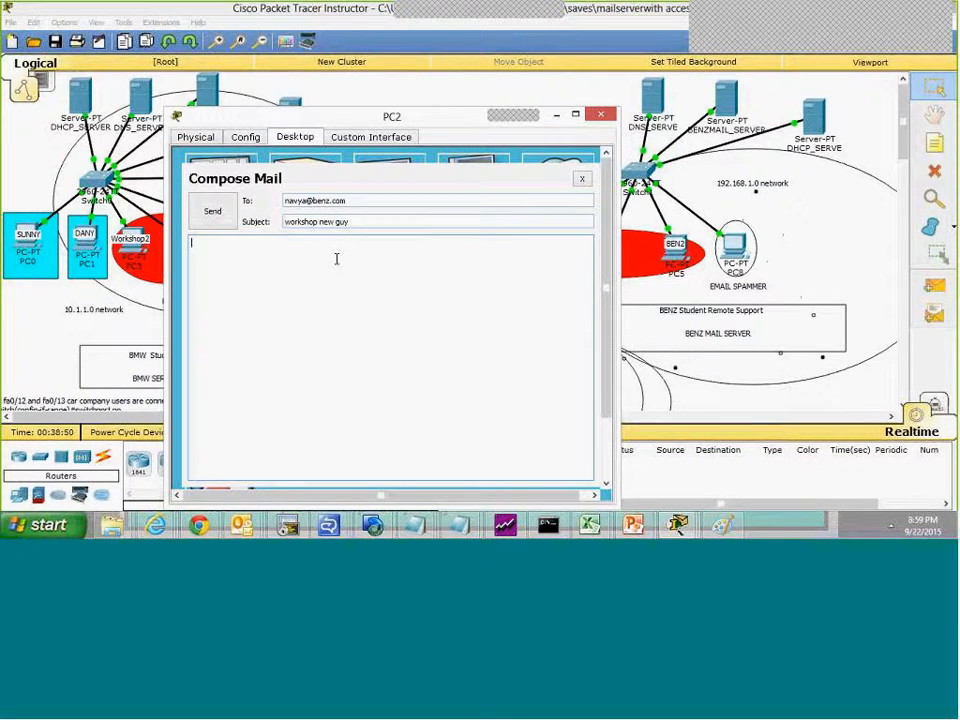
text(this is kishore new to class)
click(211, 211)
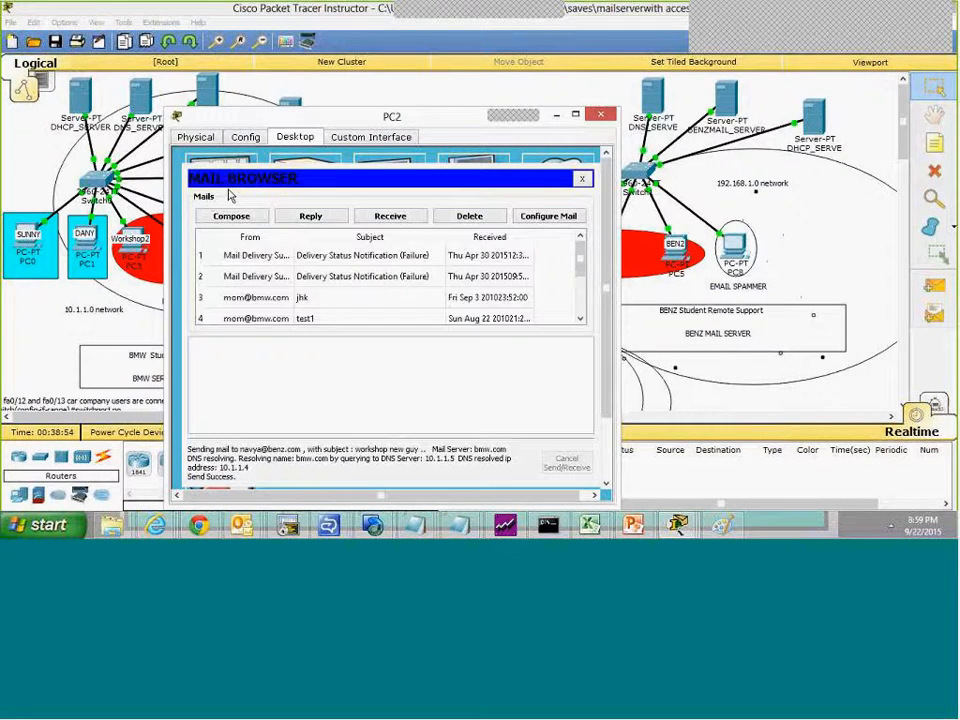
click(583, 180)
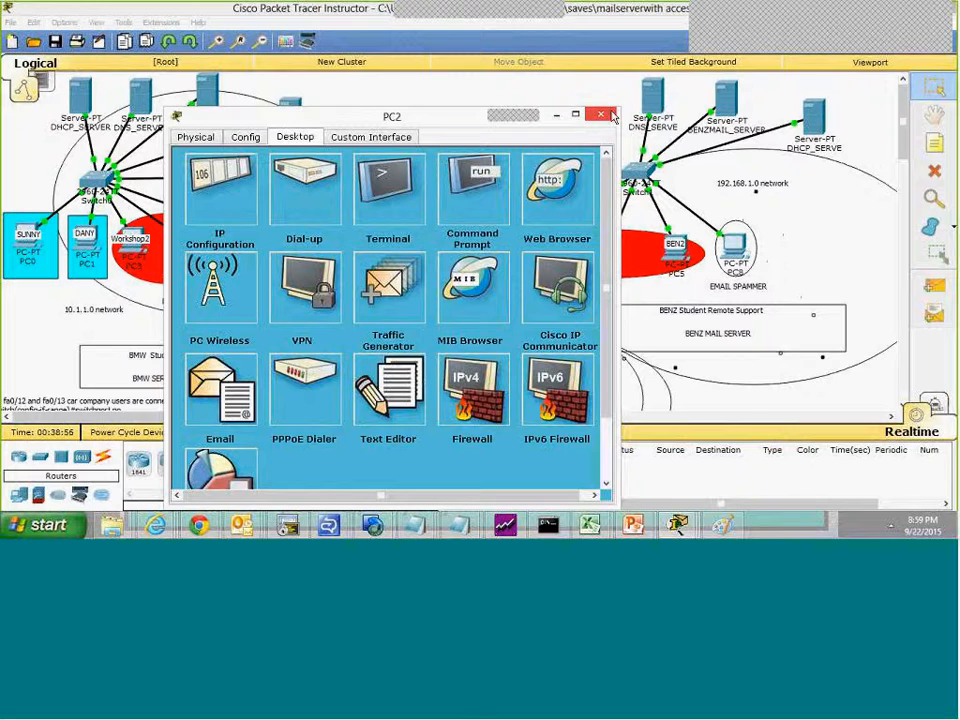
click(610, 117)
click(934, 314)
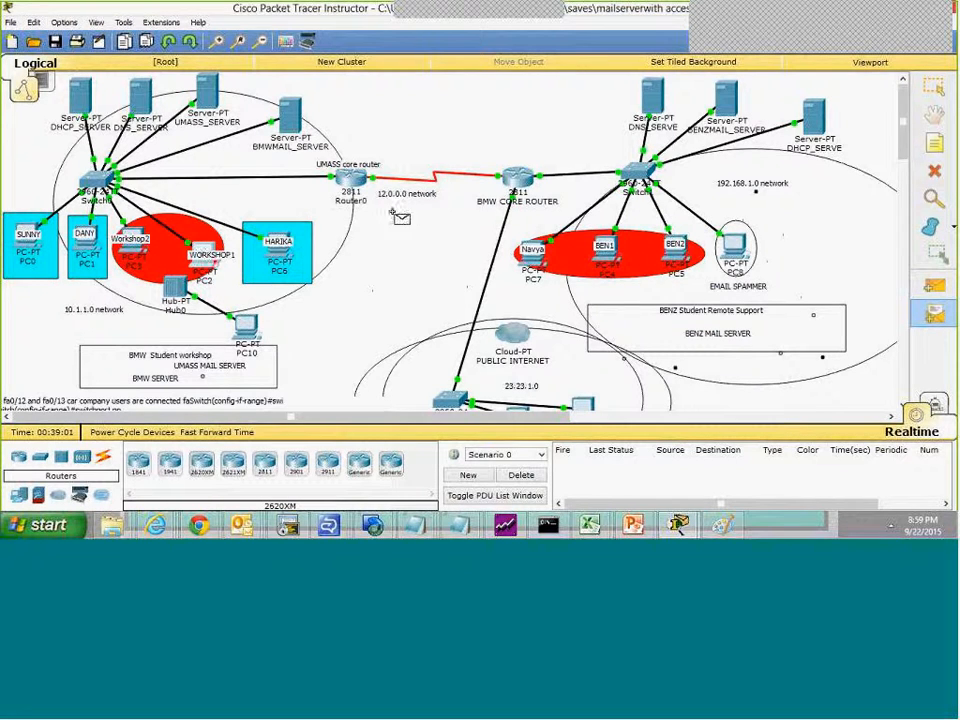
click(525, 256)
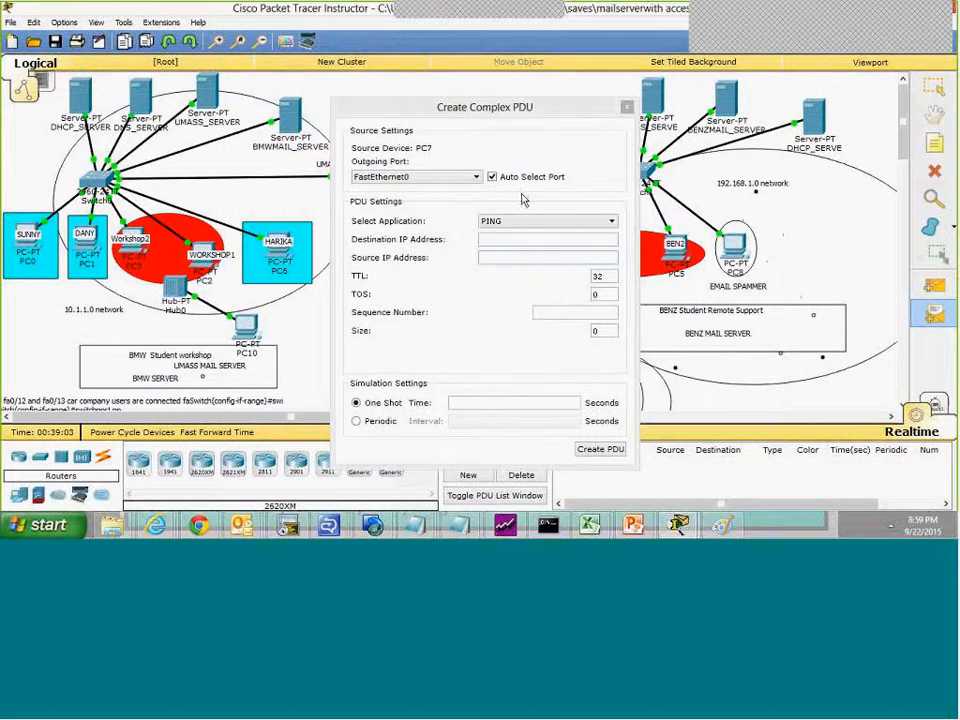
click(626, 106)
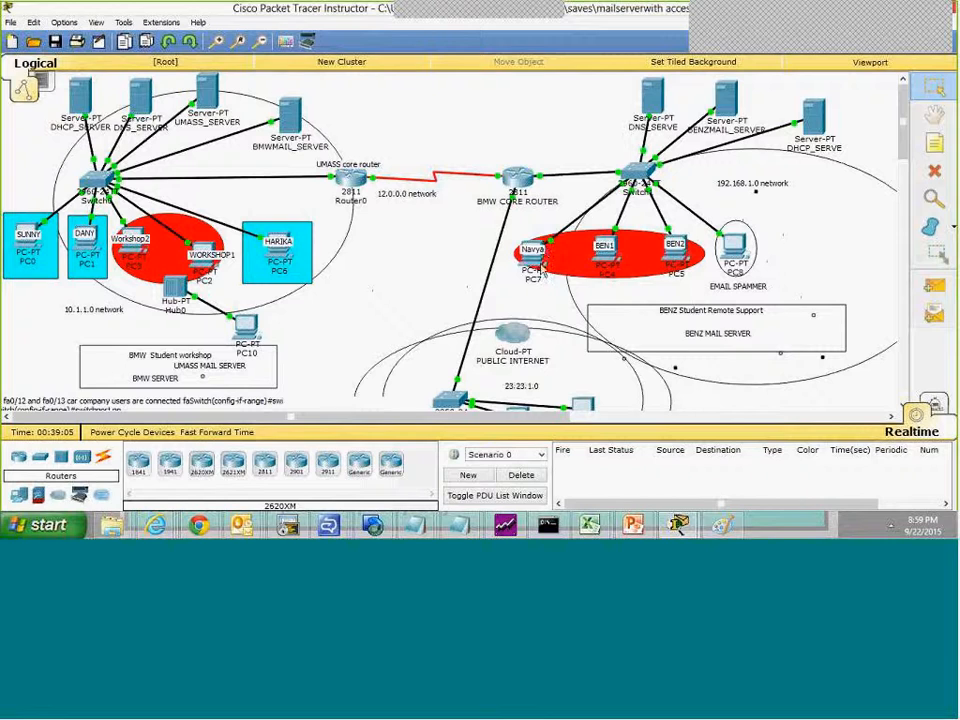
Step: Send a simple PDU from PC2 to PC7, play it automatically in simulation mode, and hide the event list
key(p)
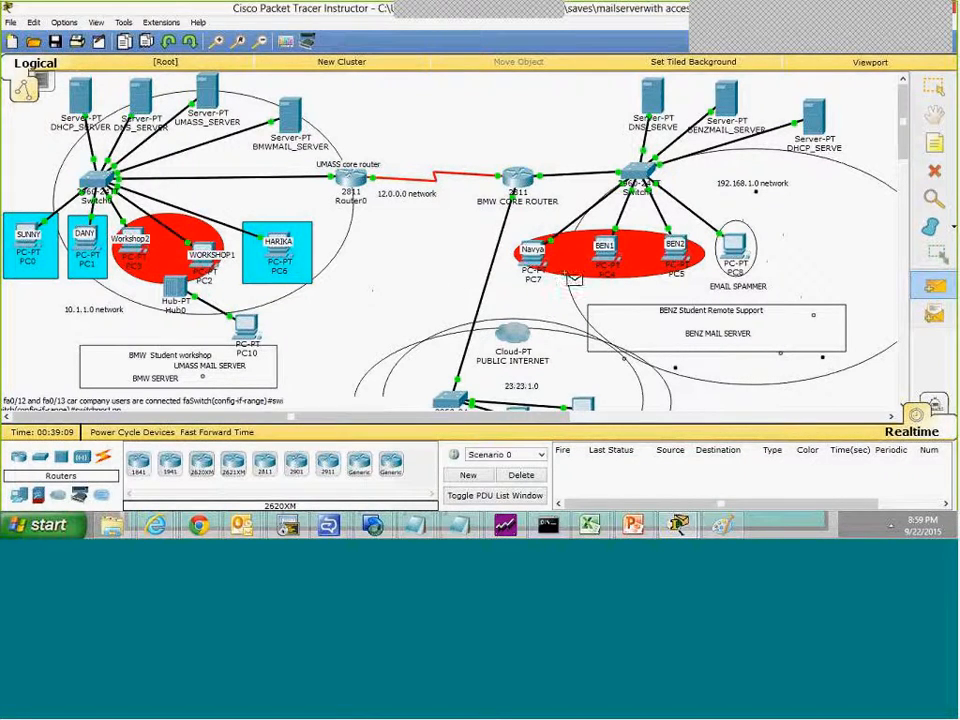
click(538, 264)
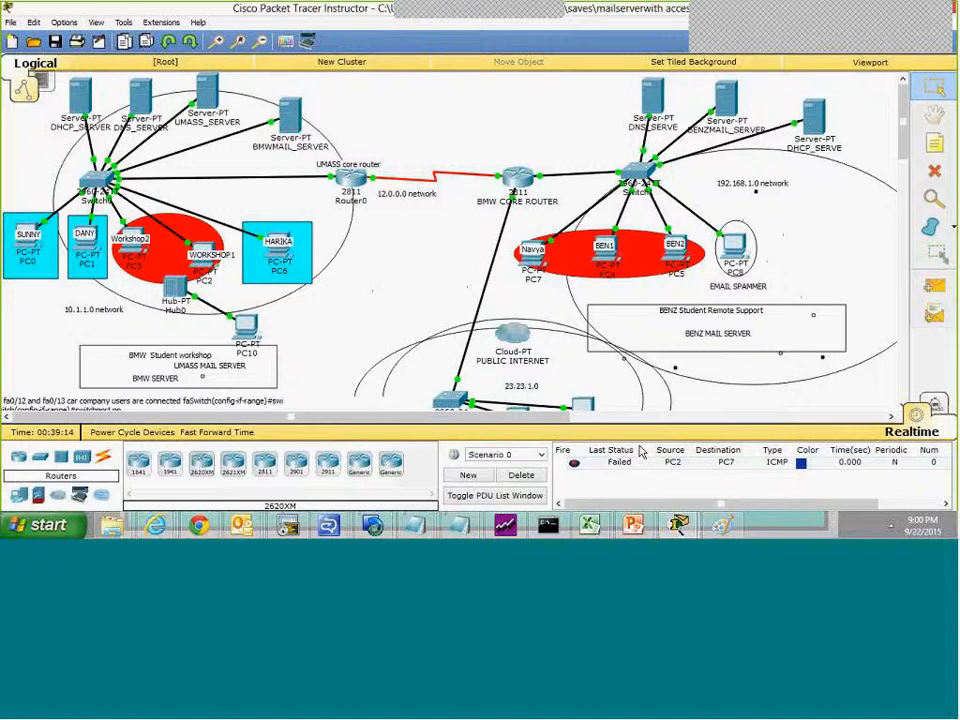
click(934, 404)
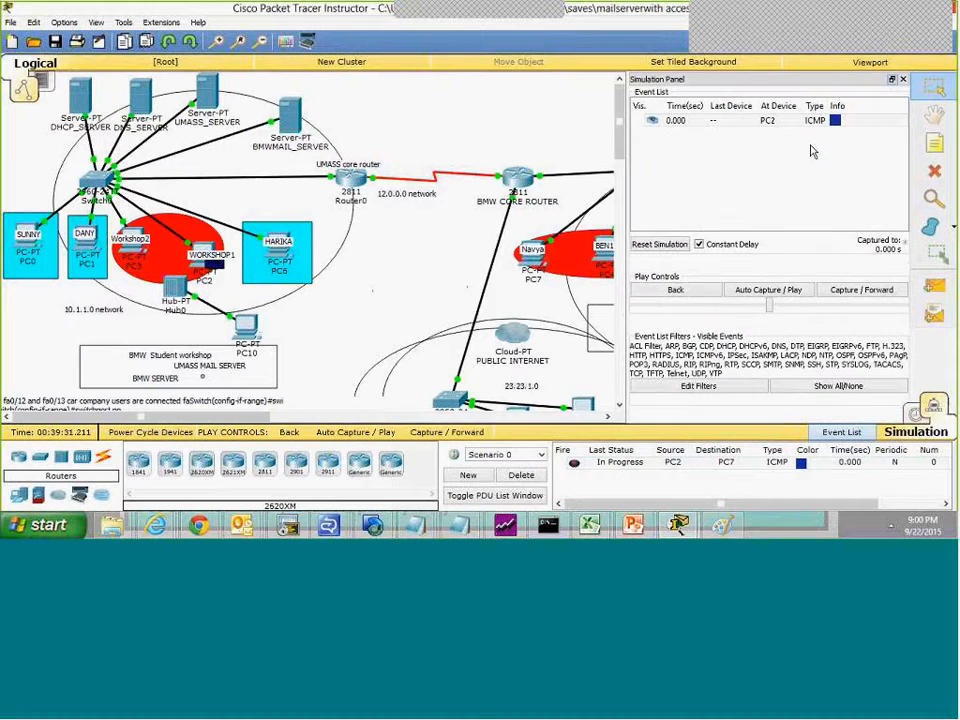
click(754, 291)
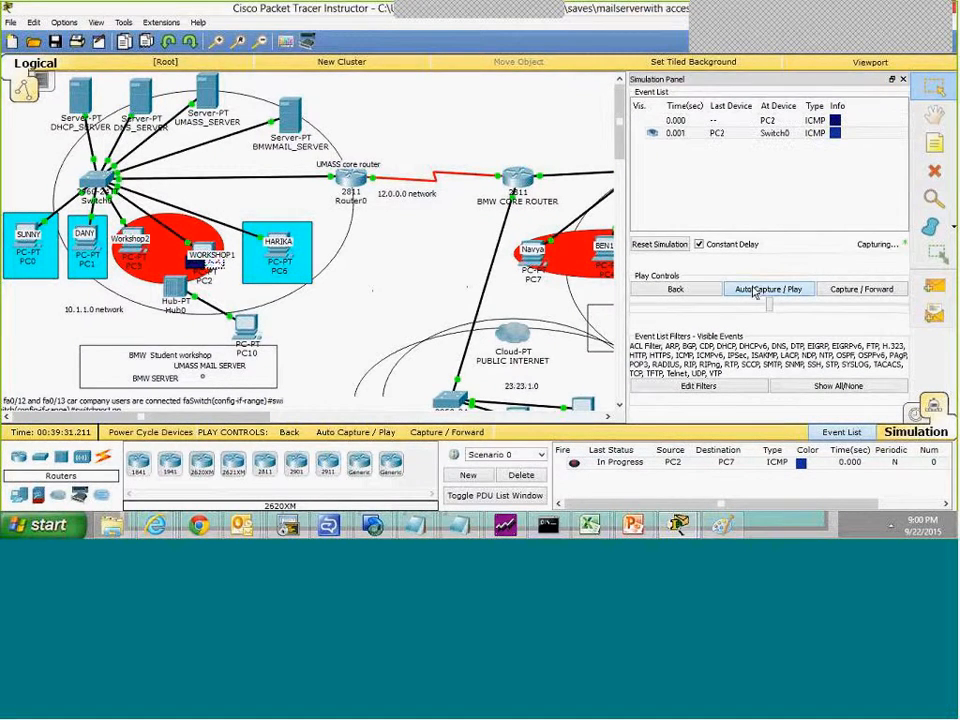
click(902, 80)
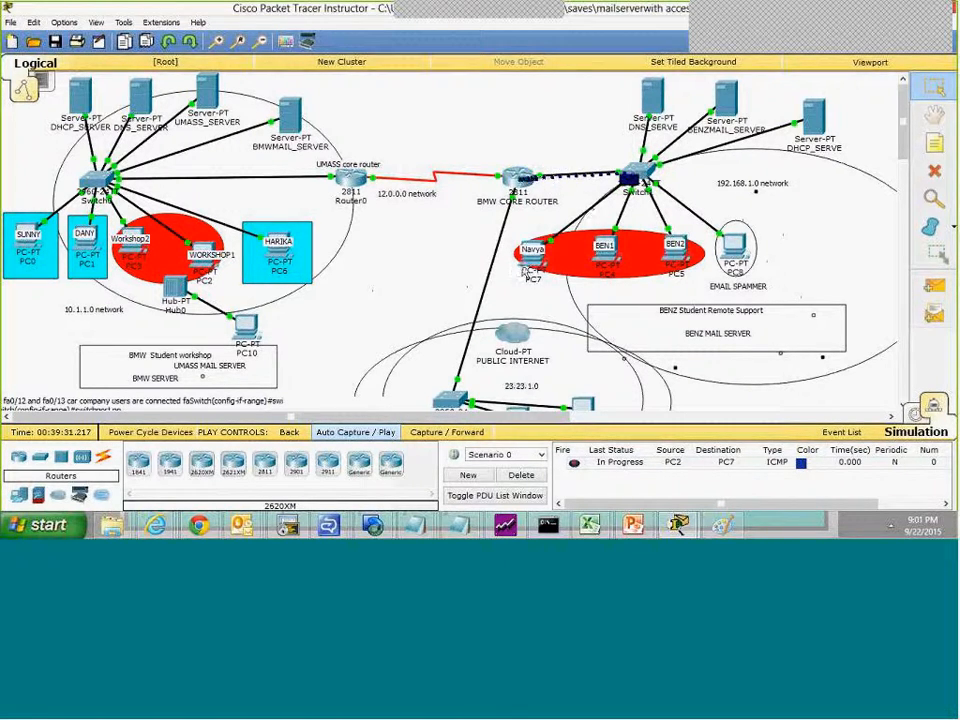
Step: Open the mail browser on PC7 and receive its new mail
click(530, 265)
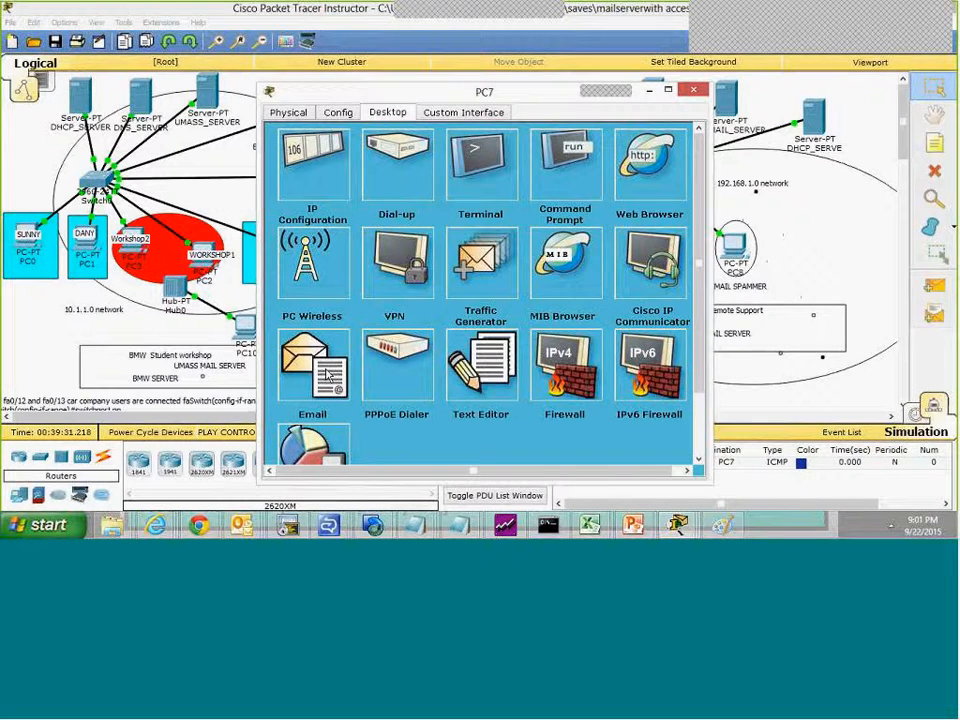
click(328, 375)
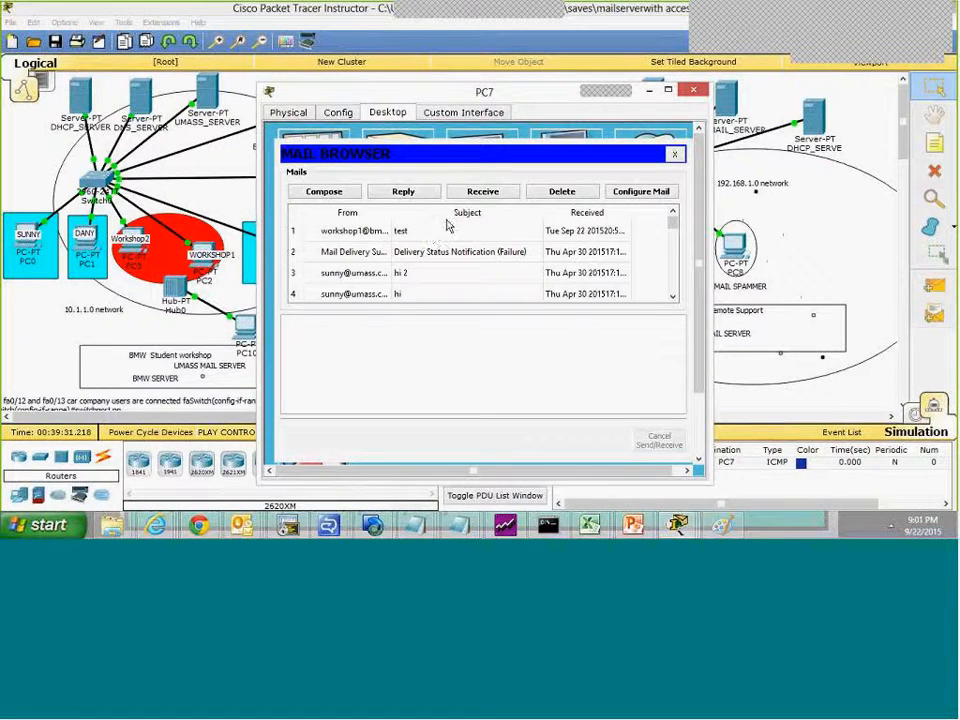
click(483, 192)
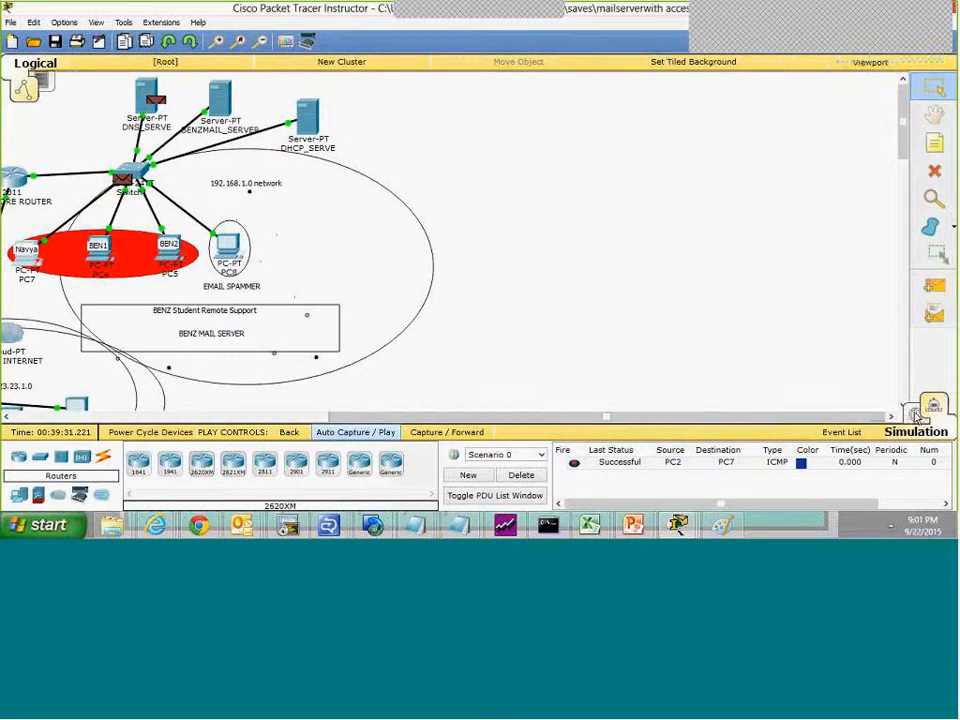
Step: Switch to realtime mode and back to simulation, play the packets automatically, and hide the simulation panel
click(916, 415)
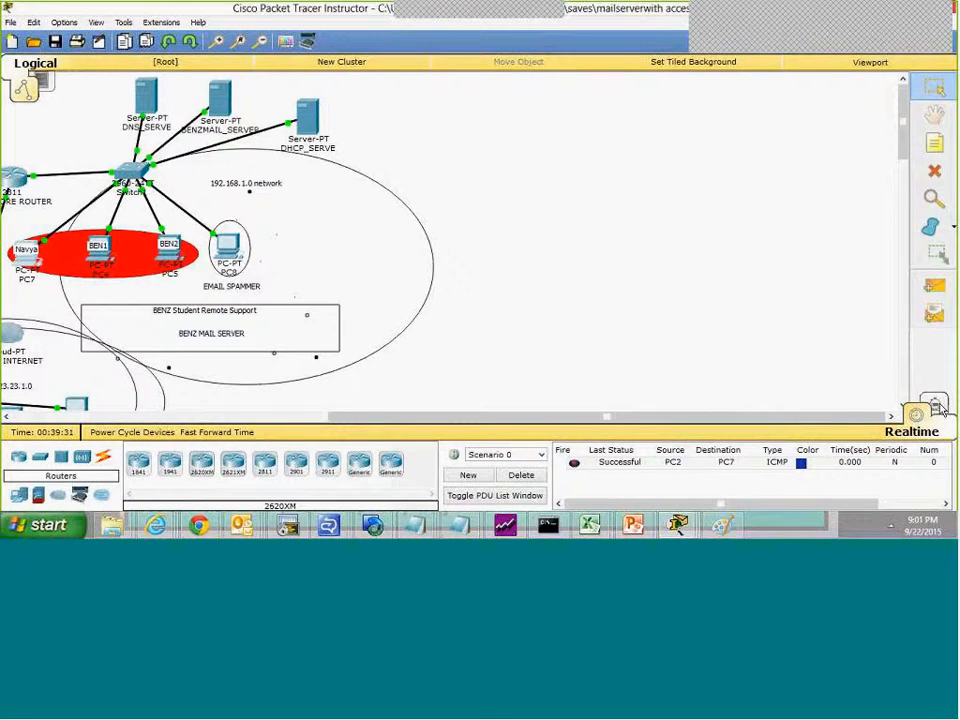
click(935, 407)
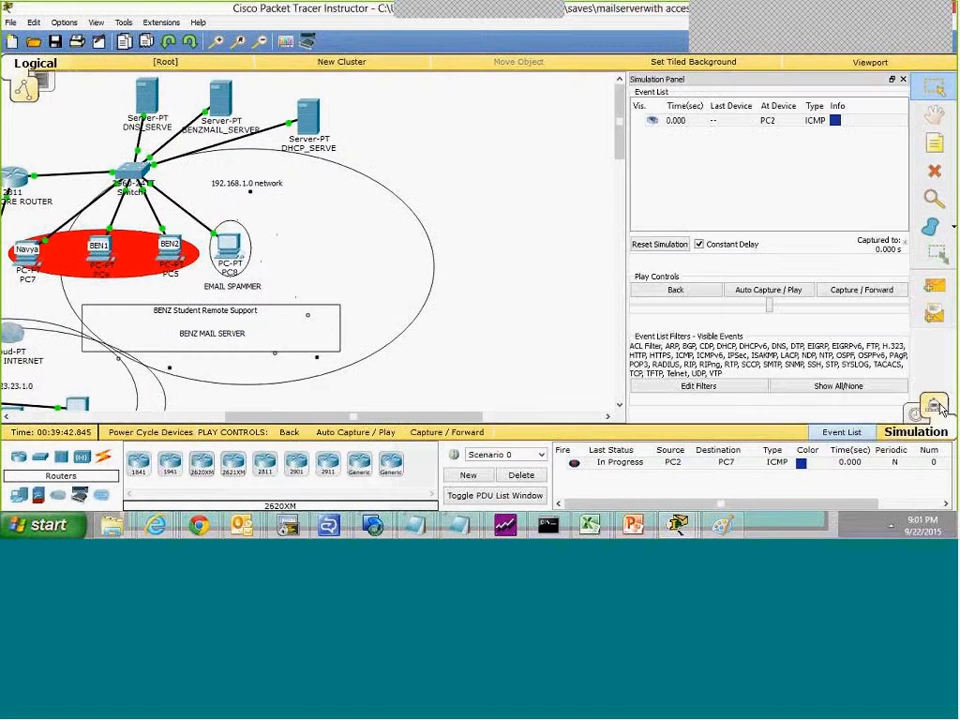
click(741, 290)
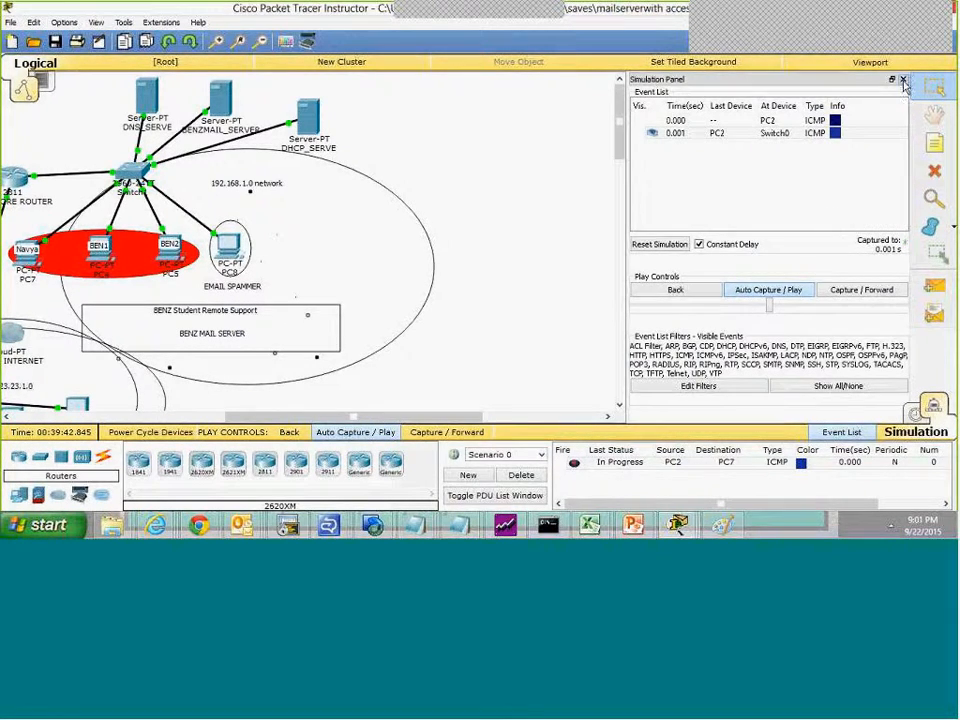
click(903, 80)
drag(620, 417, 389, 408)
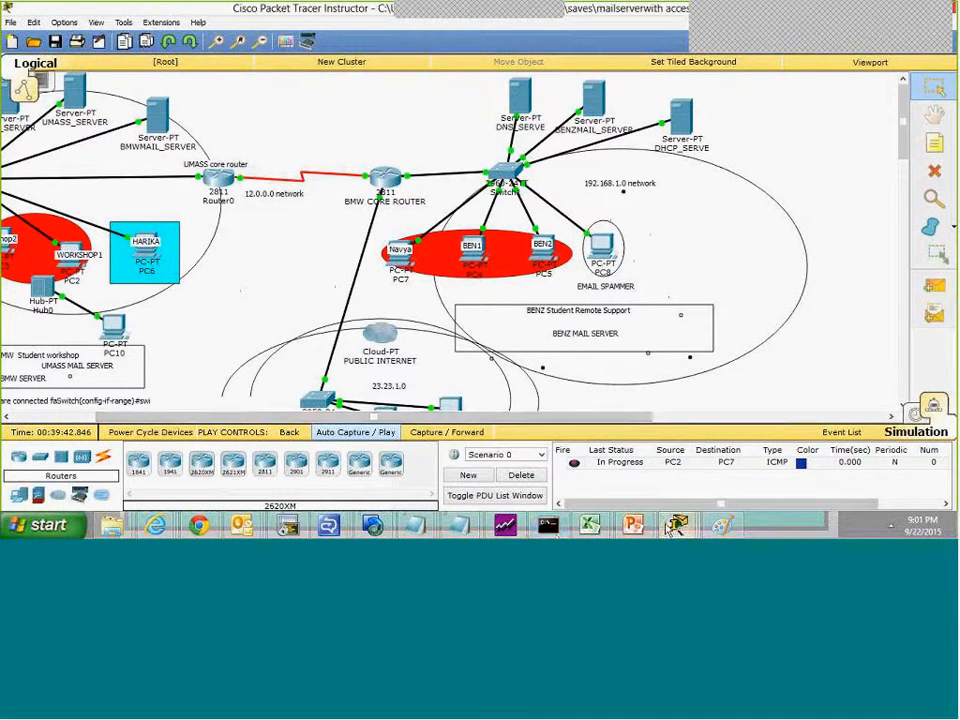
Step: Read the received workshop new guy mail on PC7, highlight its body text, and close PC7's window
mouse_move(676, 525)
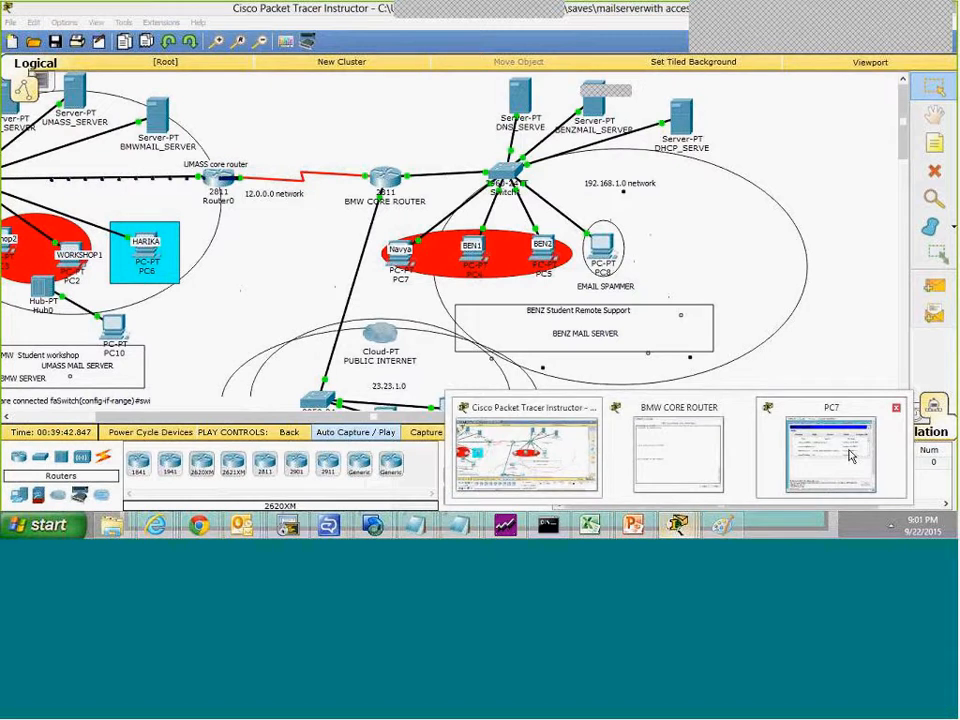
click(851, 455)
click(450, 231)
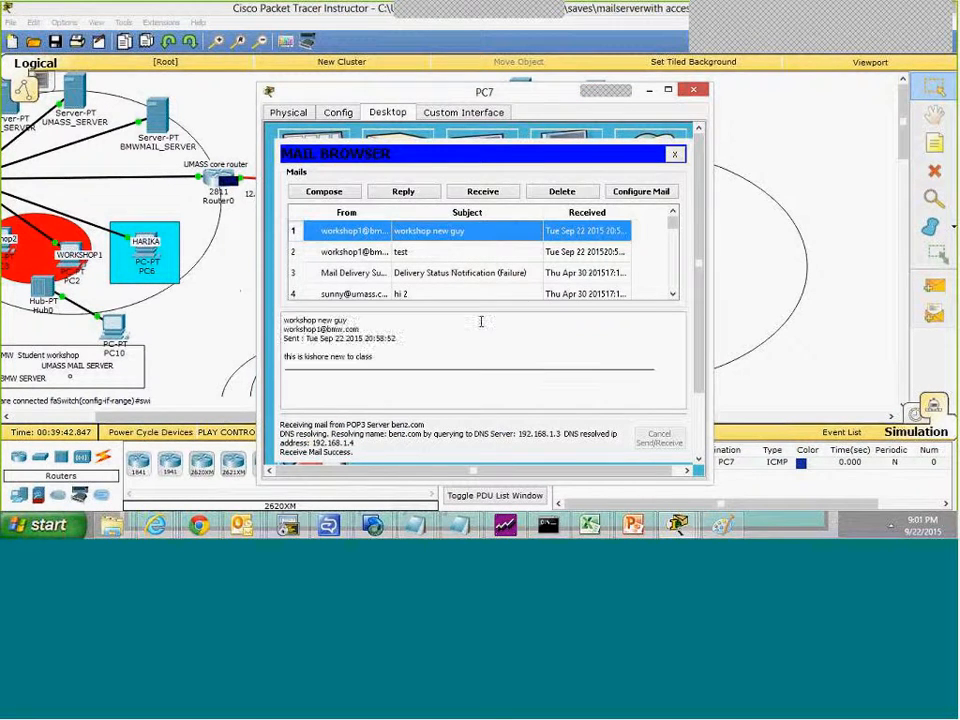
drag(697, 287, 698, 316)
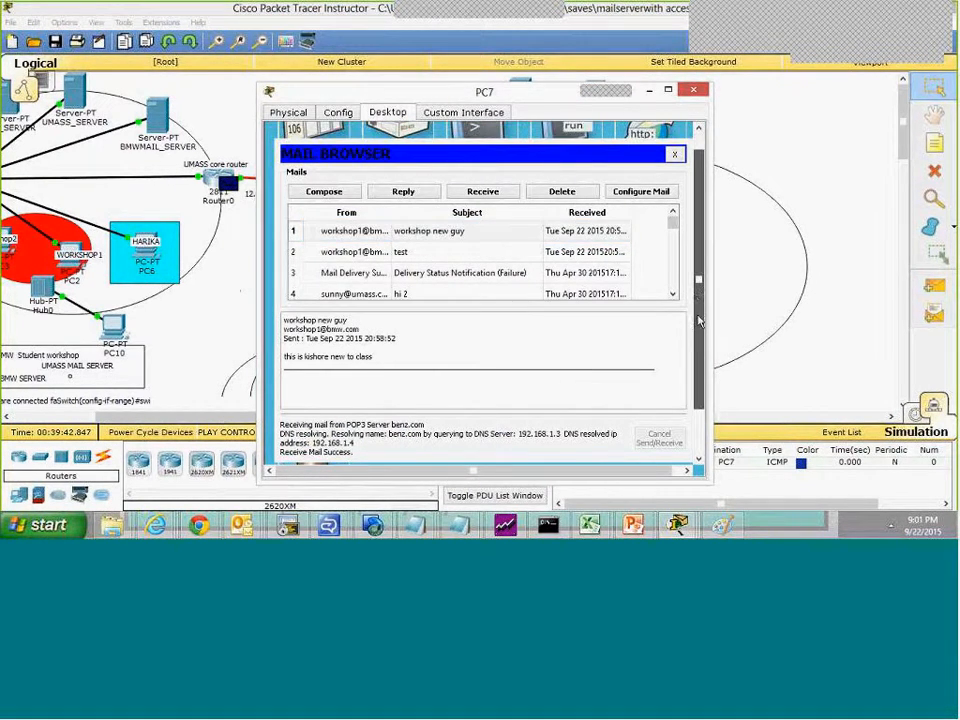
drag(285, 357, 387, 360)
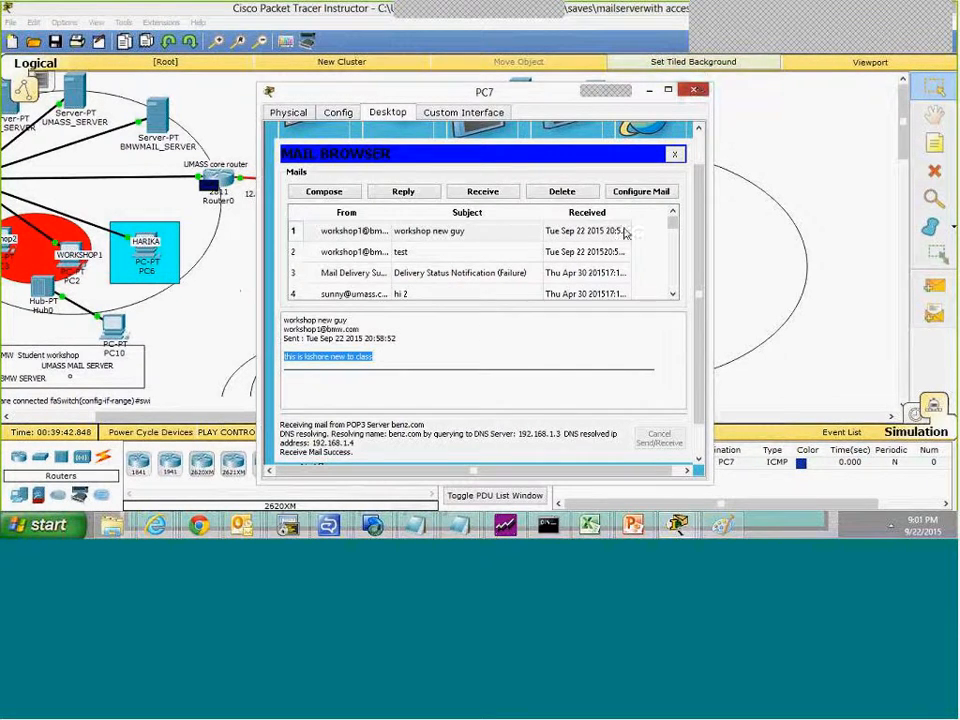
click(693, 90)
Step: List the IP access lists on Router0 with sh ip access-lists
drag(617, 419, 543, 419)
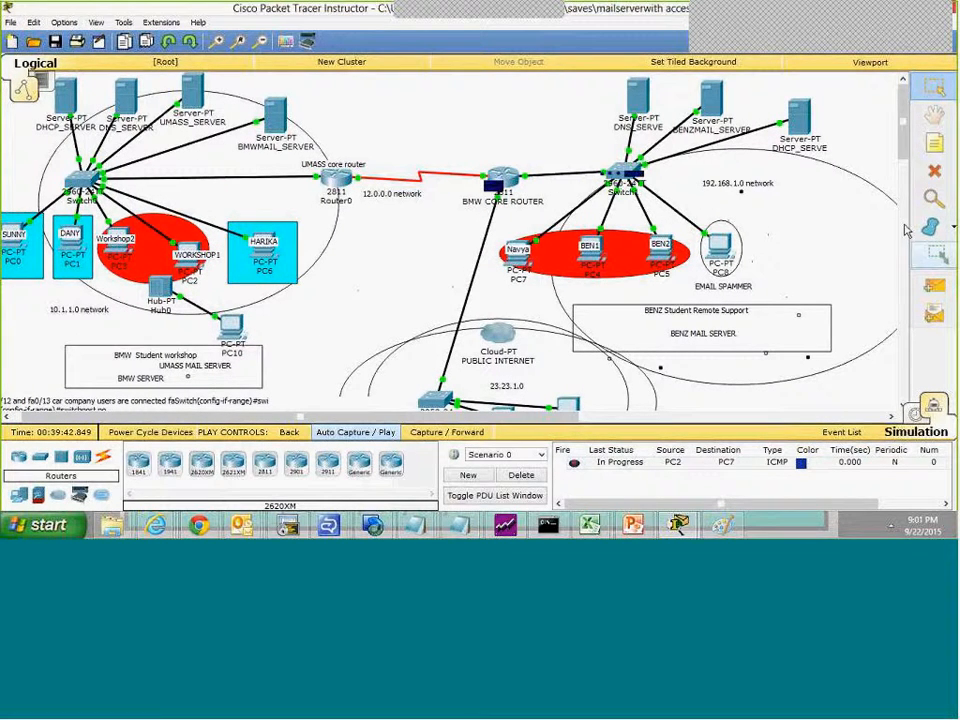
scroll(625, 225, down, 2)
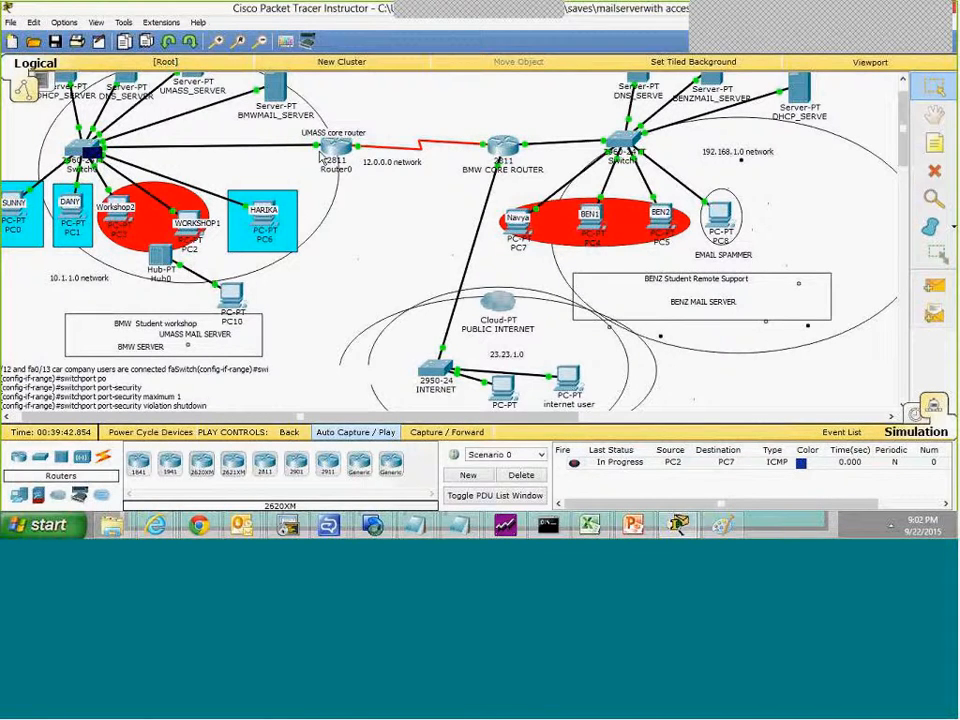
click(322, 152)
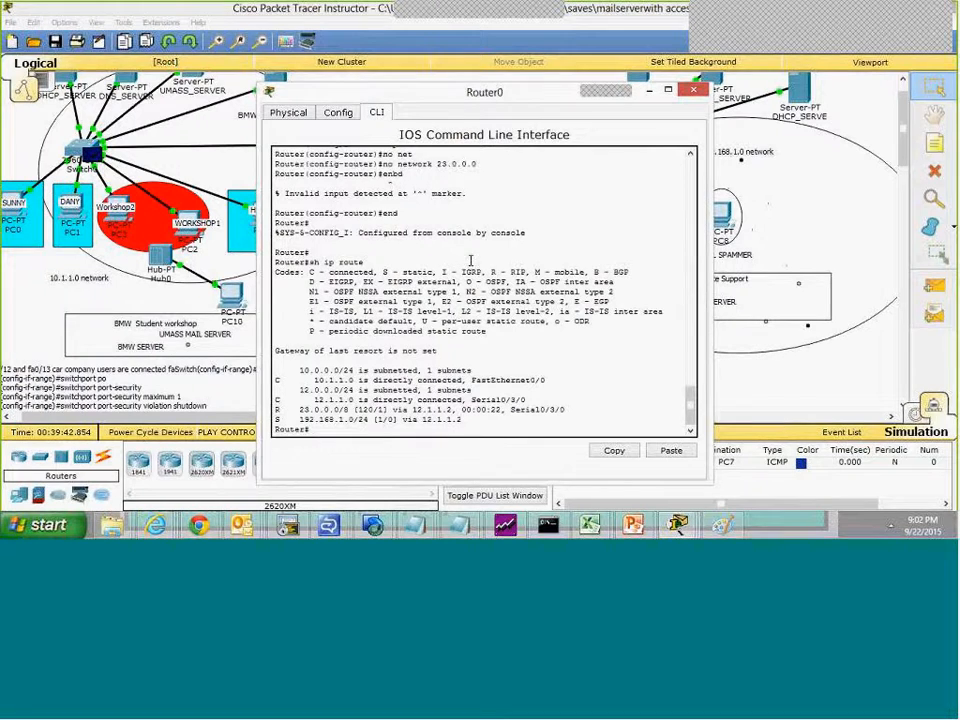
key(Return)
key(Return)
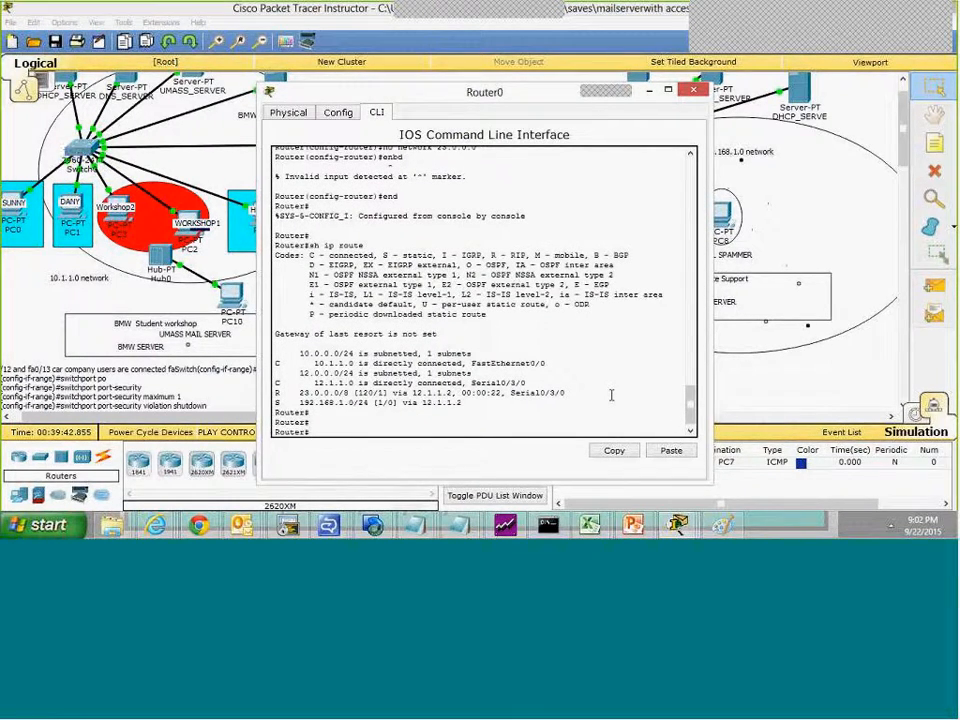
text(conf)
key(BackSpace)
key(BackSpace)
key(BackSpace)
key(BackSpace)
text(sh ip access)
key(Tab)
key(Return)
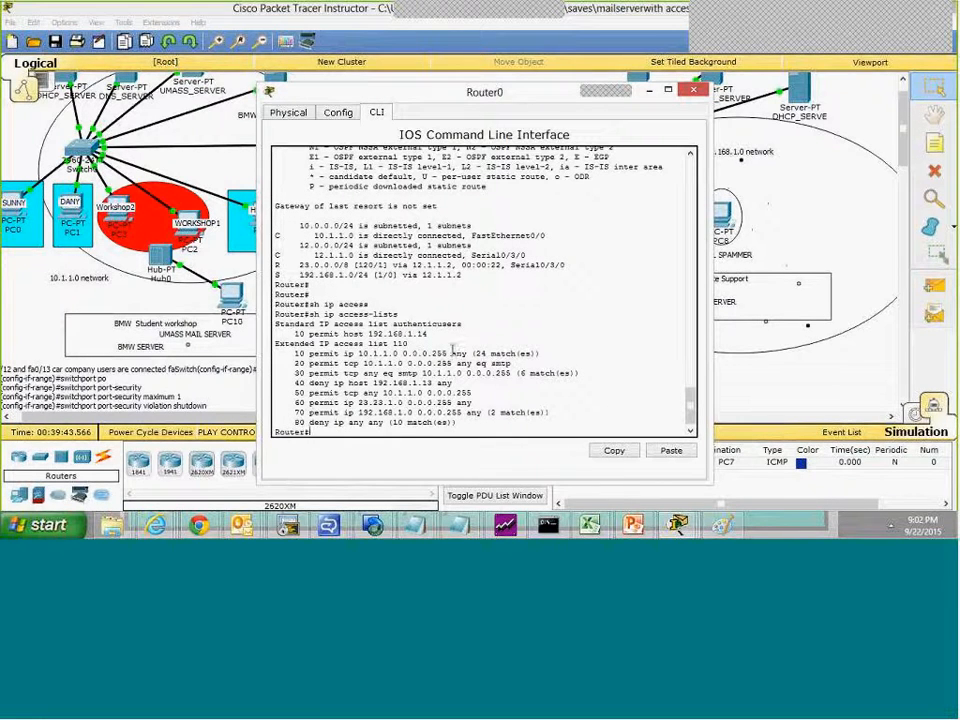
Step: Highlight and examine the two SMTP permit entries, 20 and 30, in extended access list 110
drag(511, 366, 382, 363)
click(358, 368)
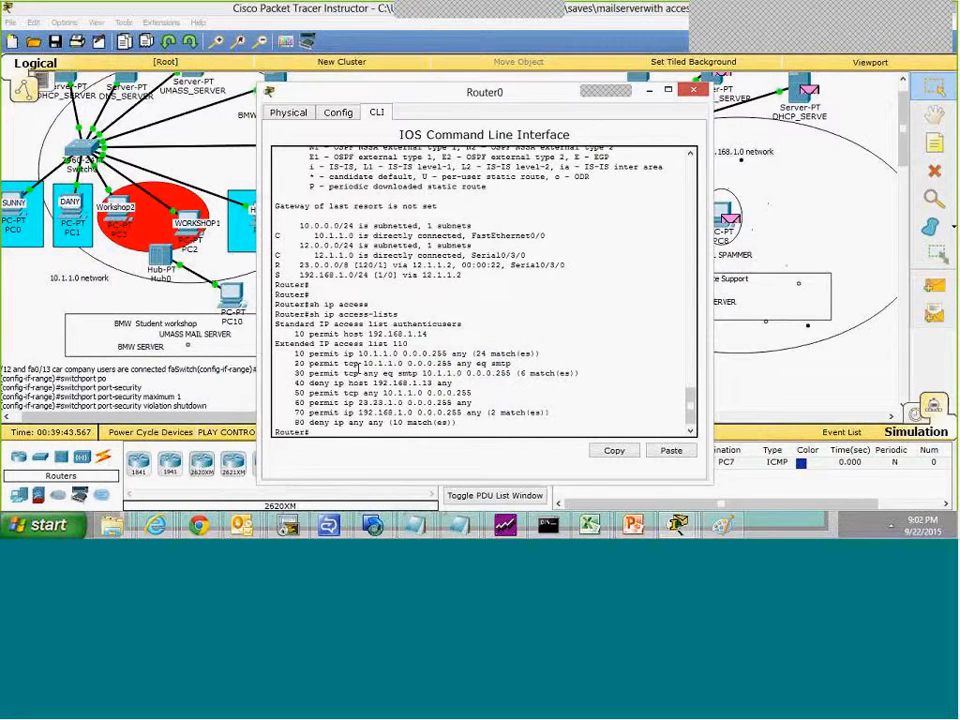
drag(305, 373, 580, 373)
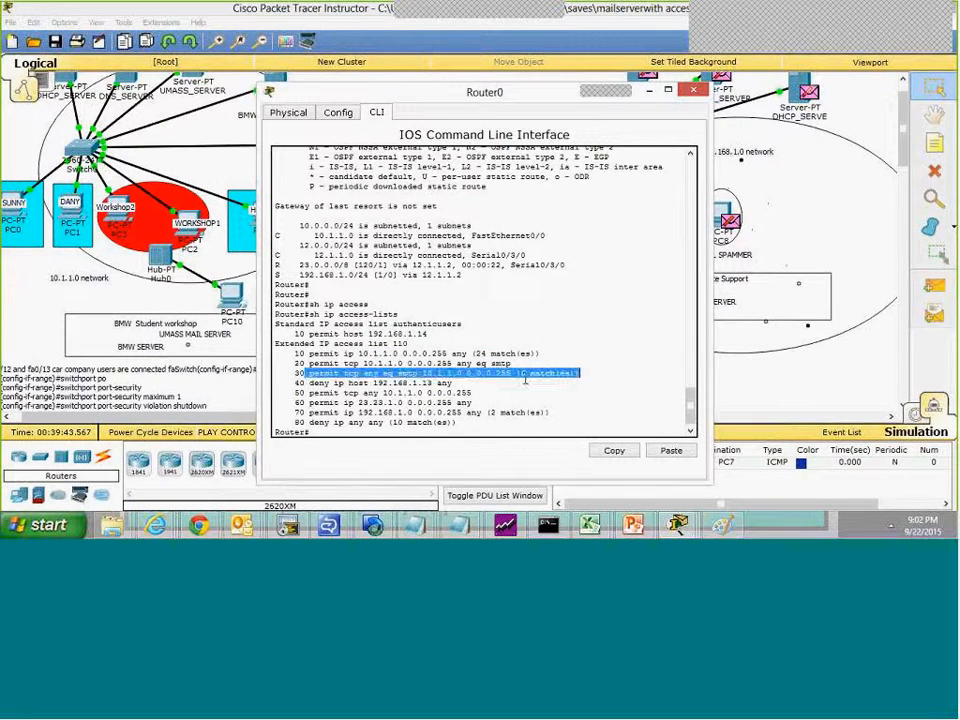
click(524, 380)
drag(511, 364, 309, 364)
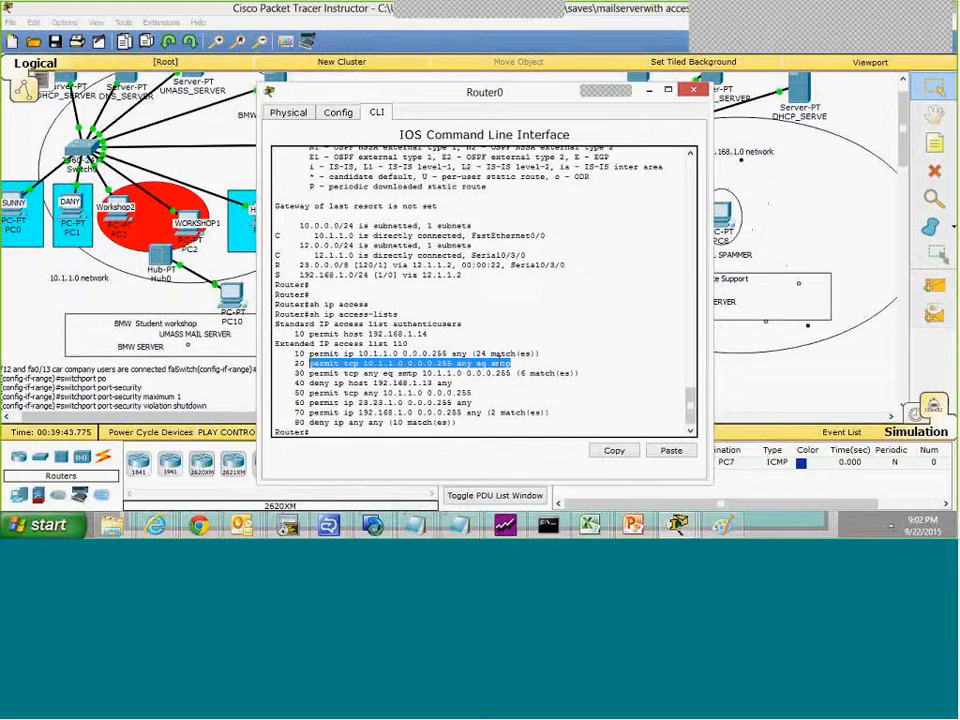
Step: Enter global configuration mode on Router0 with conf t
text(conf)
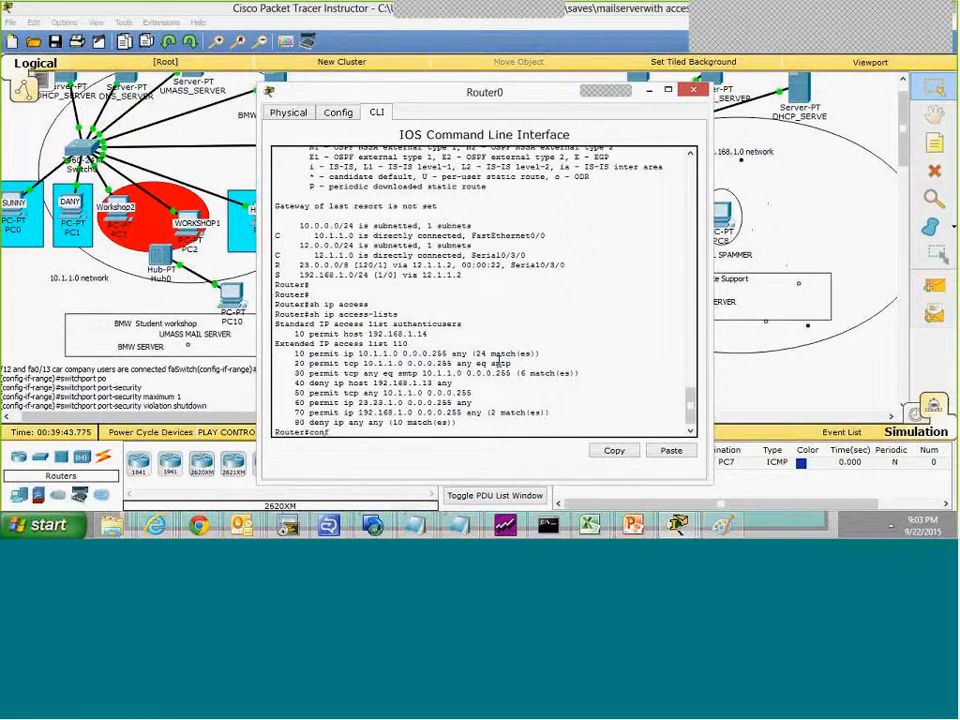
text( t)
key(Return)
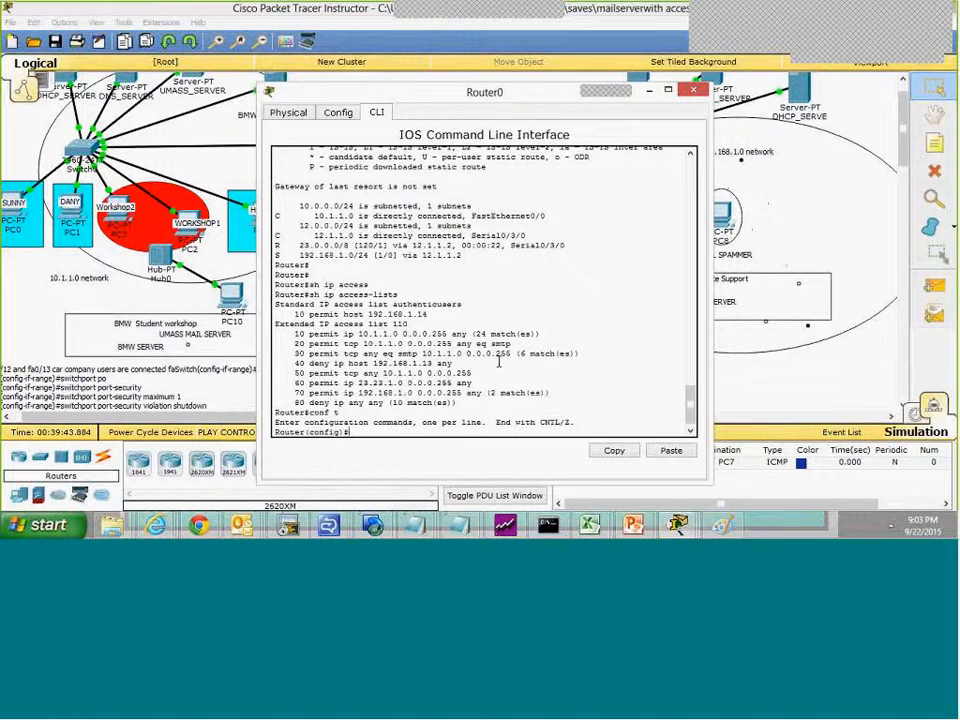
Step: Try to open access list 110 with ip access-list 110, without specifying its type
text(ip accessl)
key(Tab)
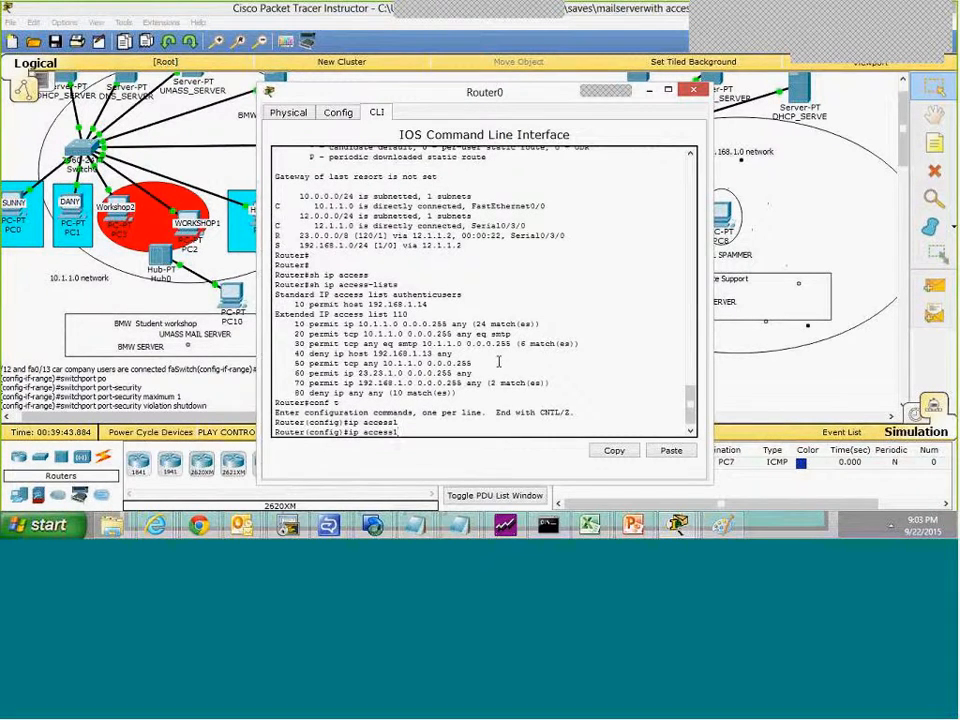
key(BackSpace)
key(Tab)
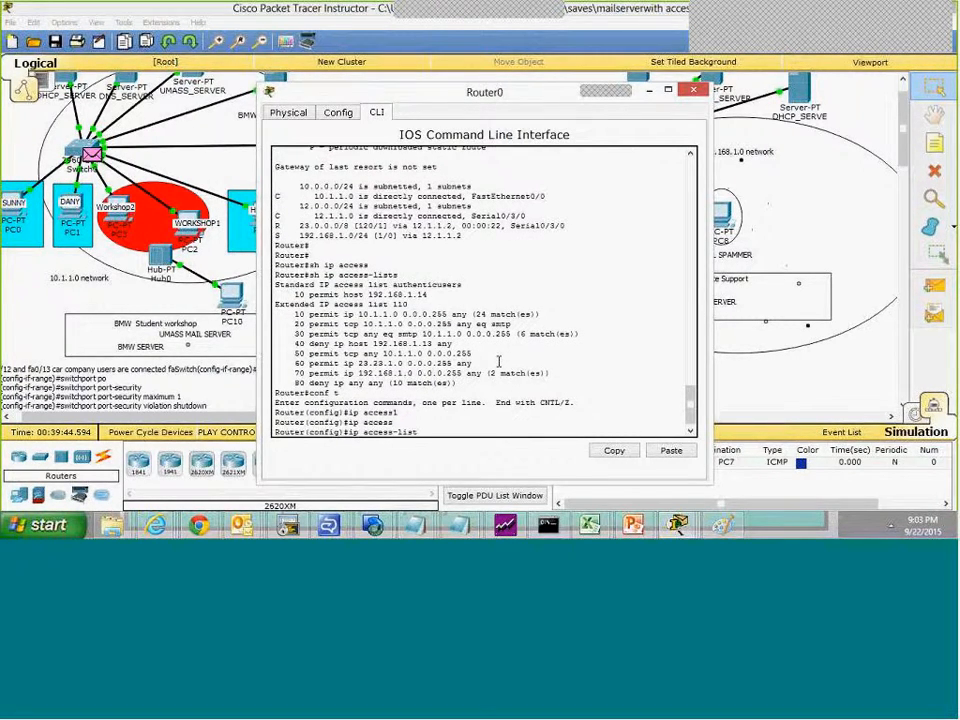
text(110)
key(Return)
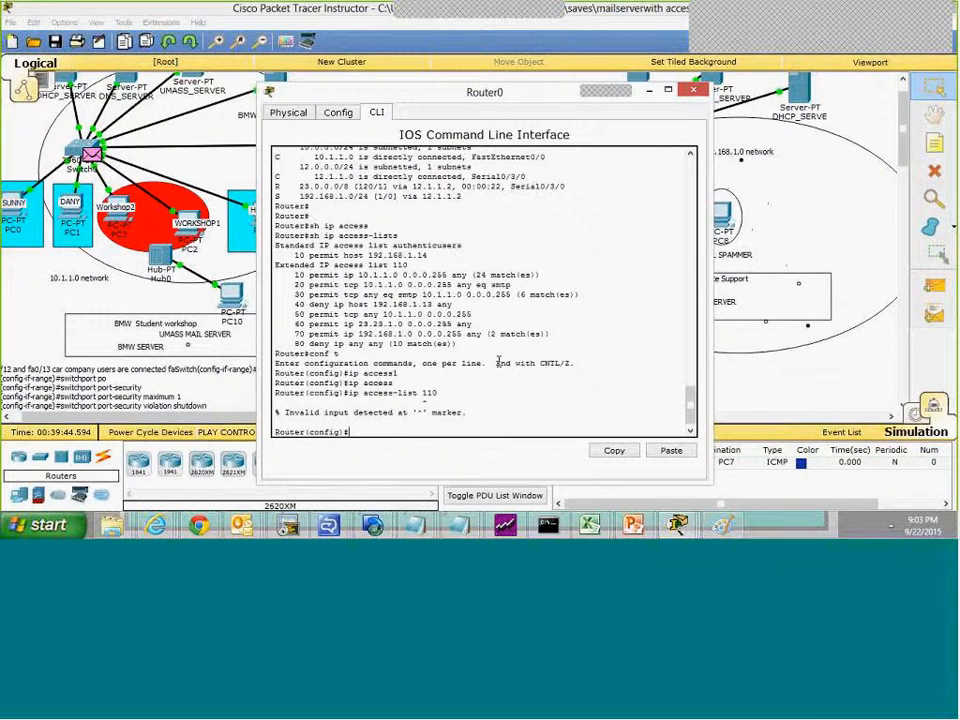
Step: Open access list 110 for editing with ip access-list extended 110
key(Up)
key(BackSpace)
key(BackSpace)
text(ex)
key(Tab)
text(110)
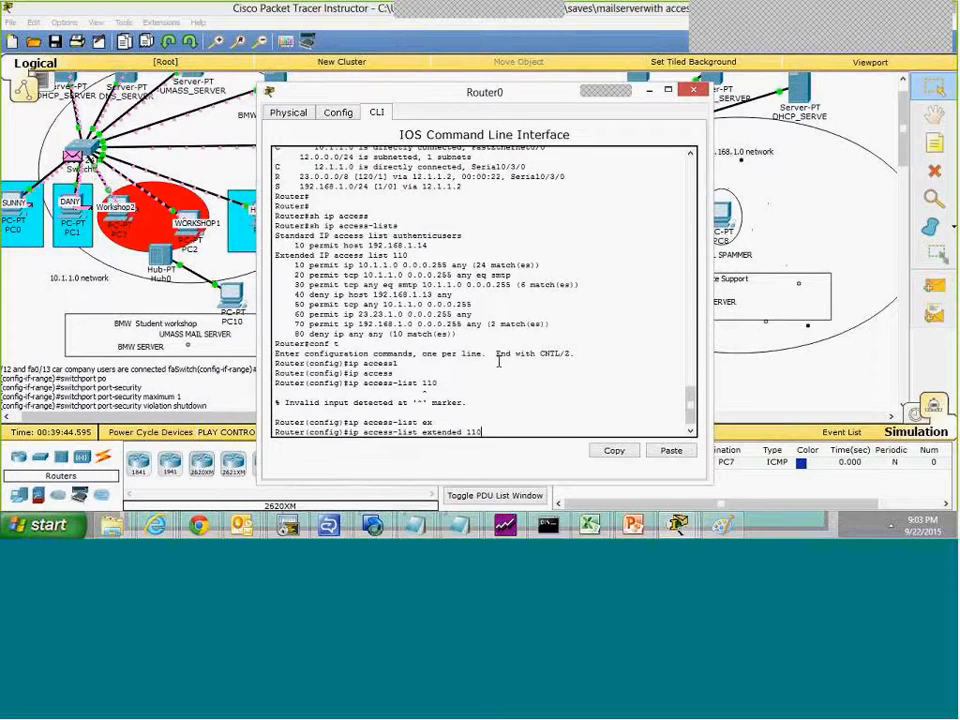
key(Return)
Step: Remove the entry permit tcp 10.1.1.0 0.0.0.255 any eq smtp from access list 110, copying its text from the listing
text(no per)
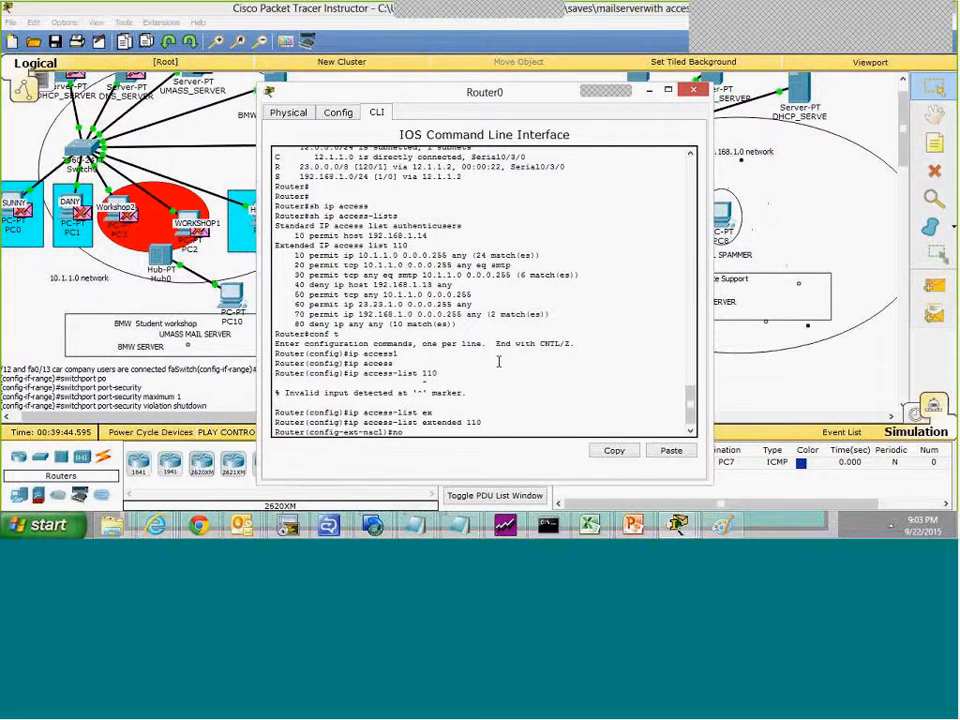
text(m)
key(Tab)
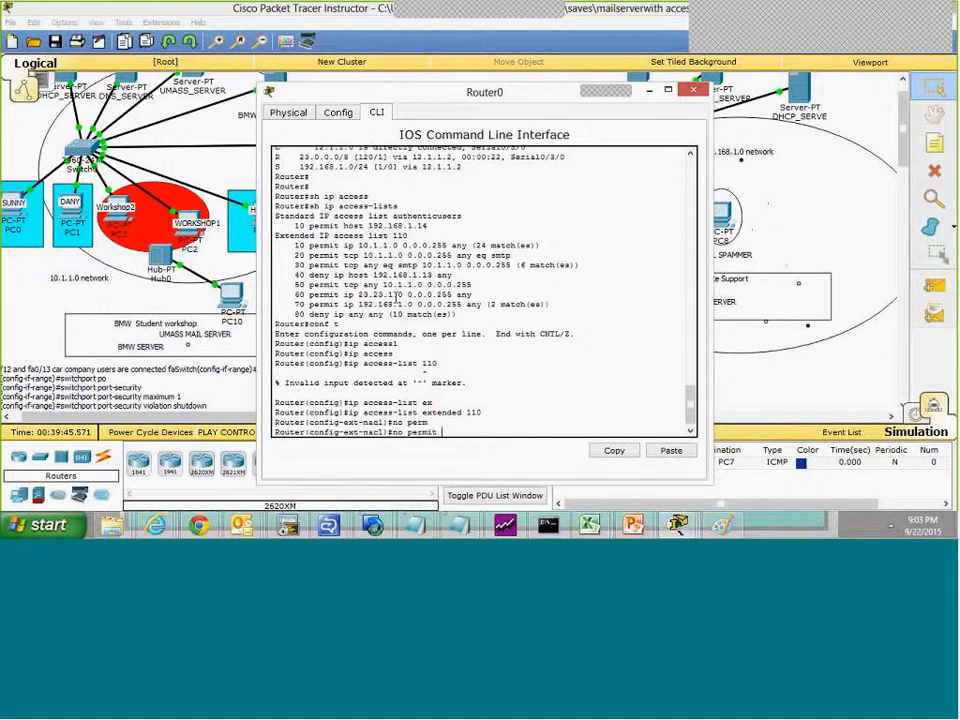
drag(346, 264, 512, 266)
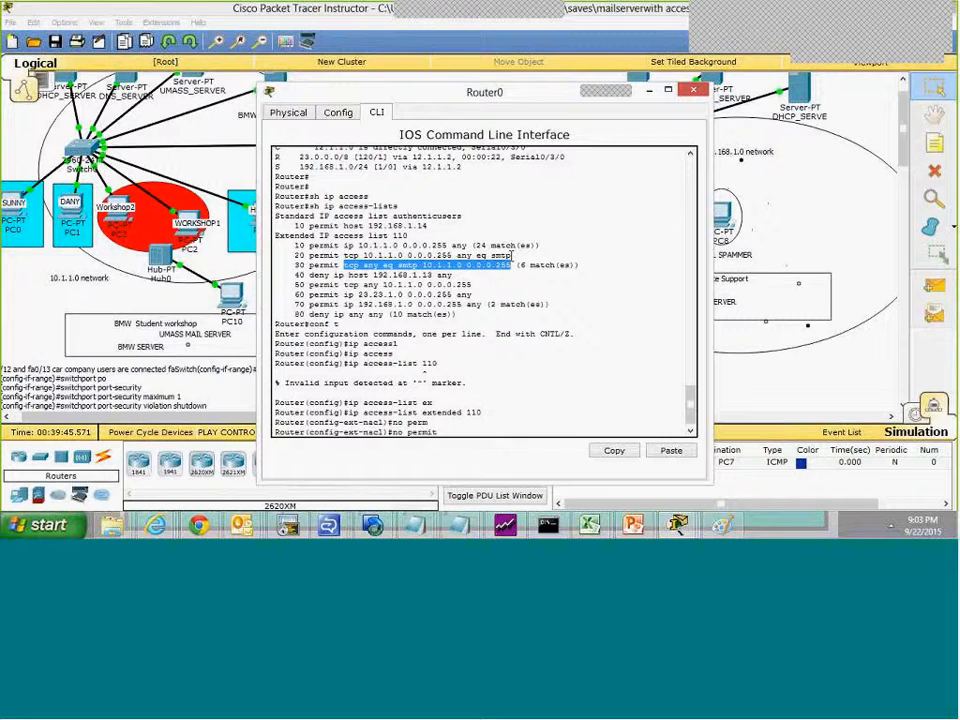
right_click(384, 265)
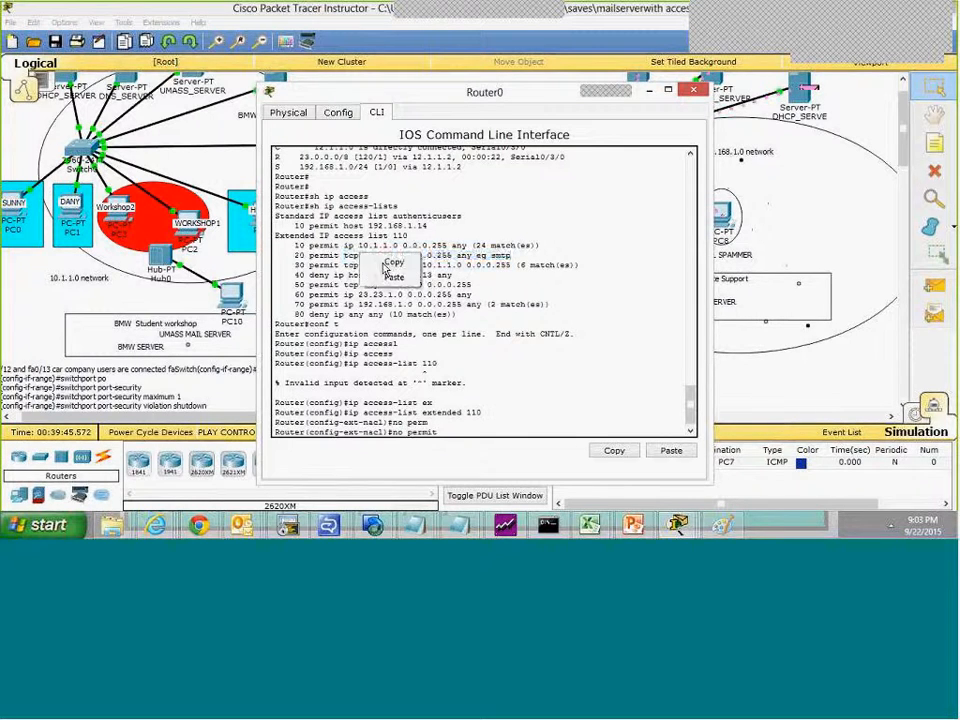
click(391, 262)
right_click(542, 405)
click(574, 427)
key(Return)
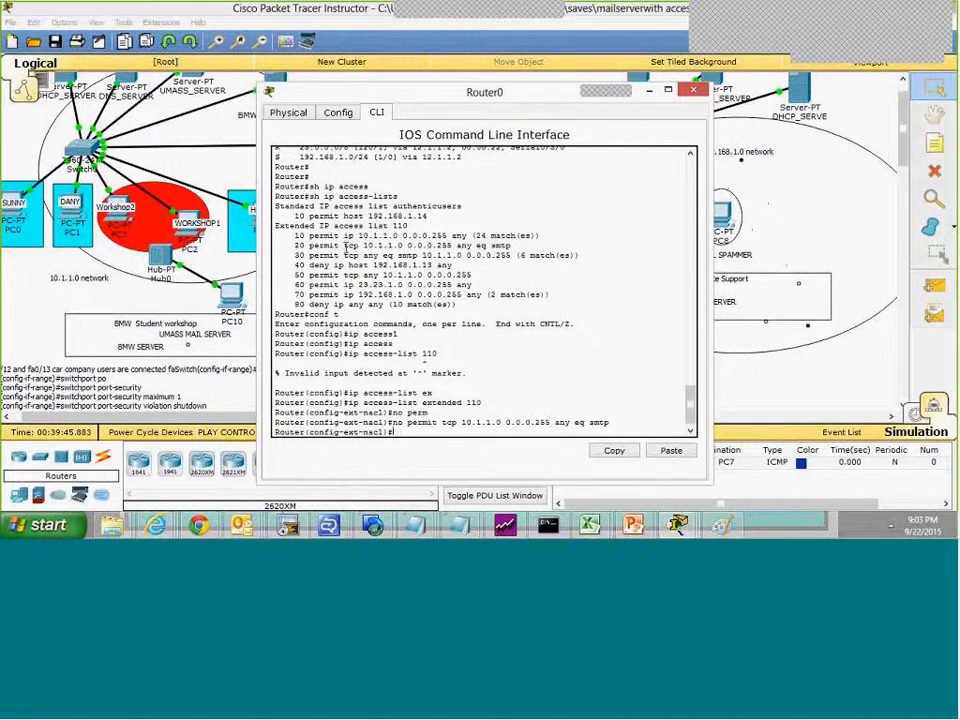
Step: Examine the two SMTP permit entries, lines 20 and 30, in Router0's access list 110 listing
drag(344, 245, 510, 245)
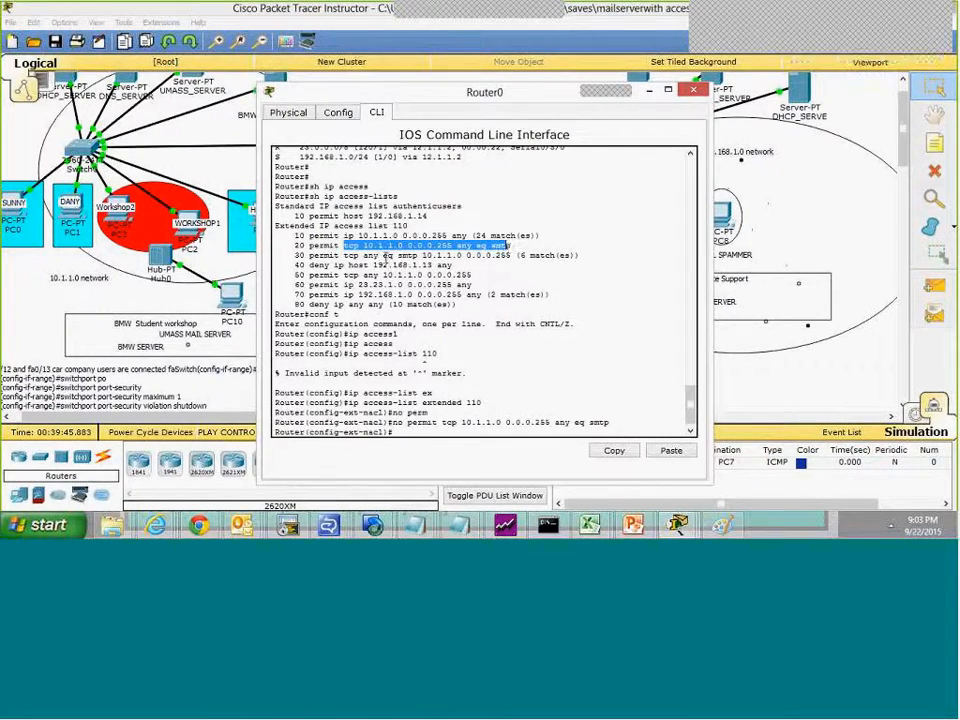
drag(344, 256, 513, 257)
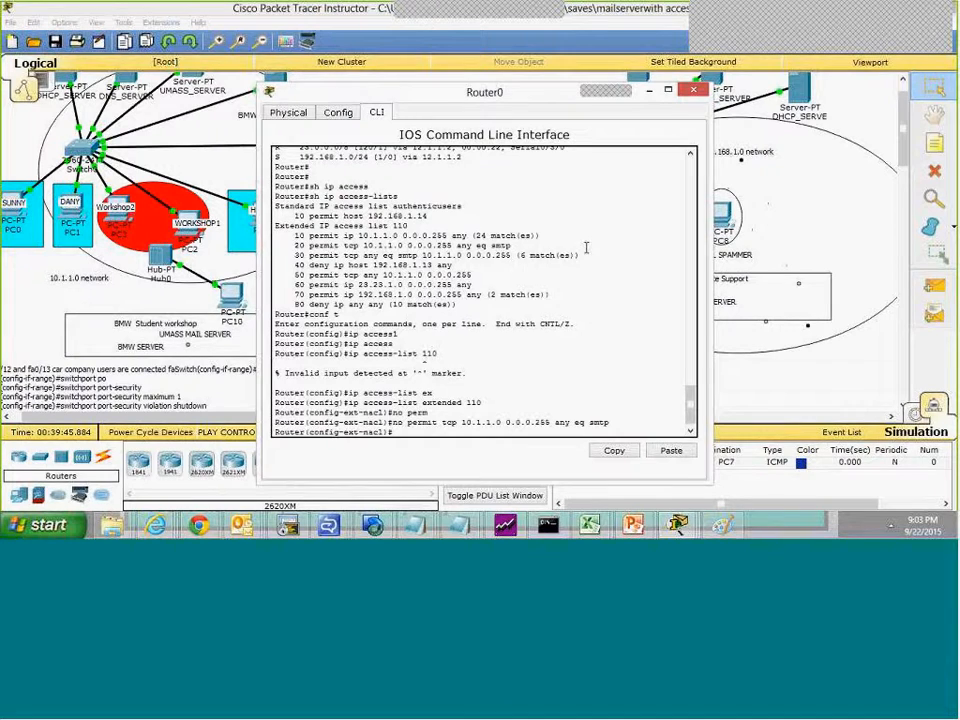
drag(587, 255, 586, 238)
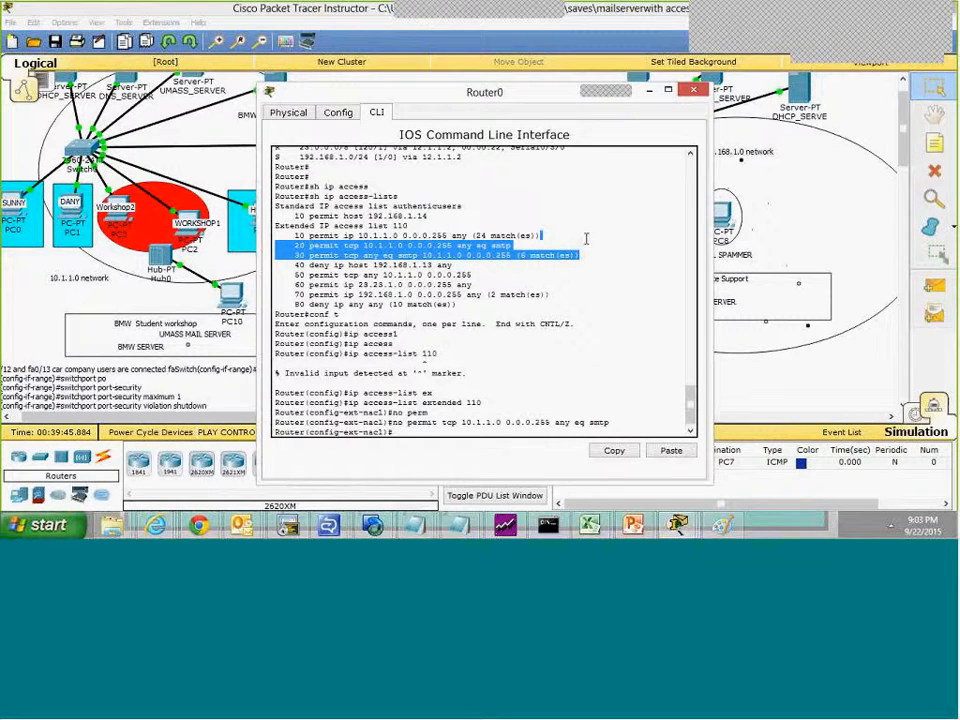
click(397, 432)
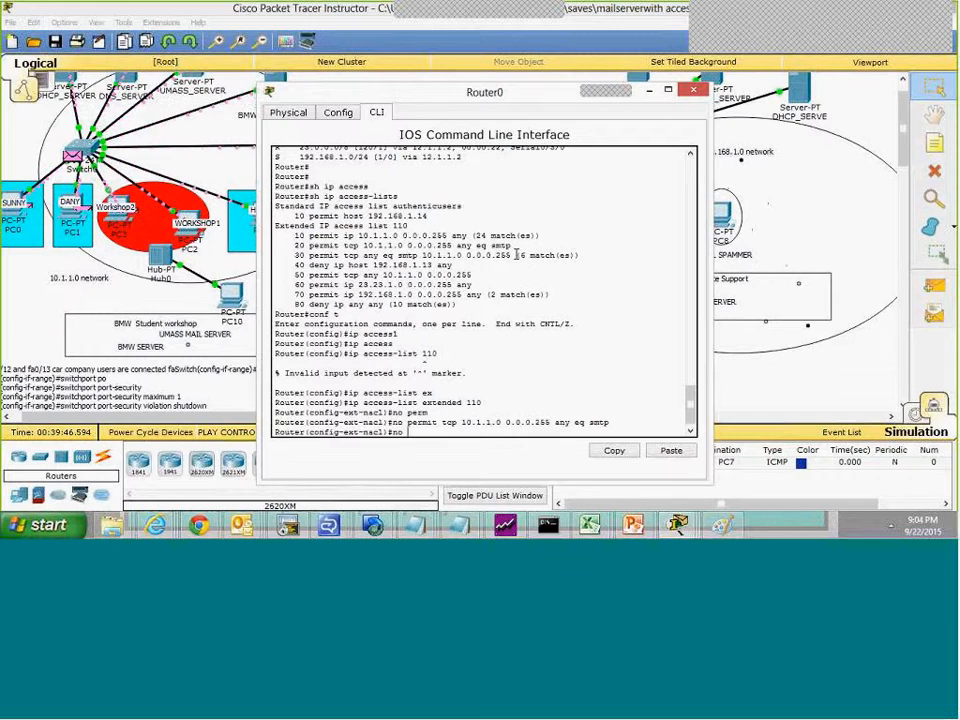
drag(518, 251, 514, 244)
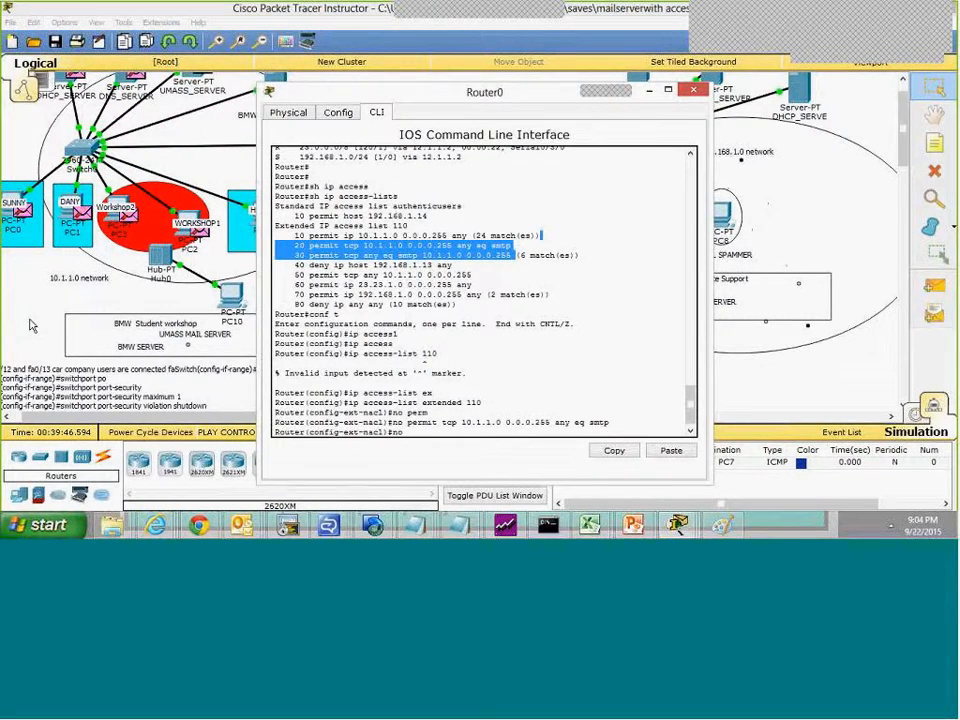
click(226, 273)
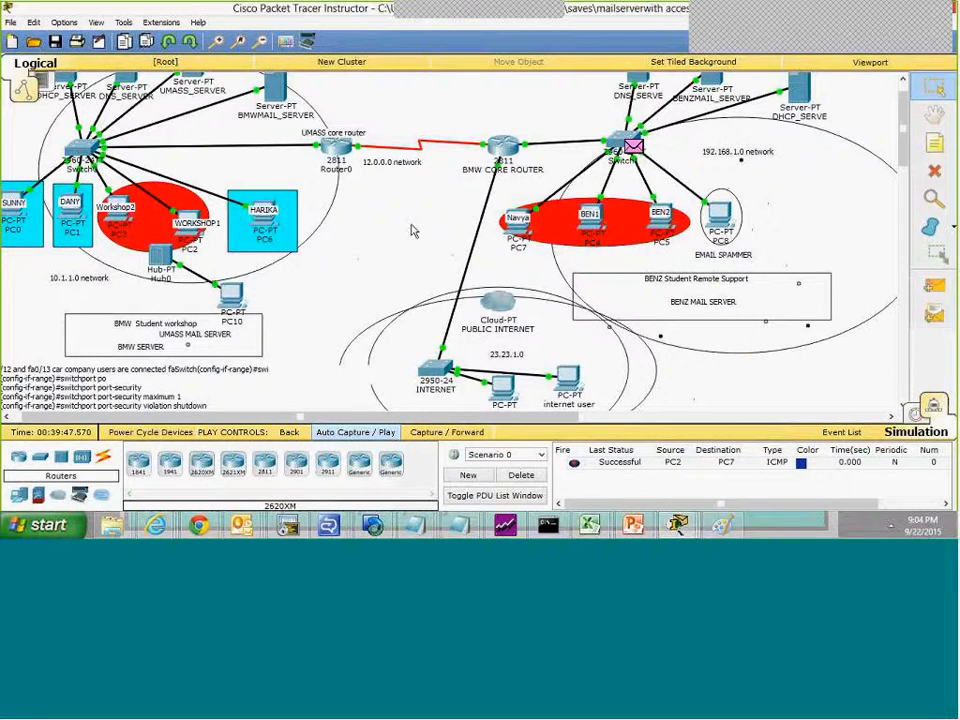
key(alt+Tab)
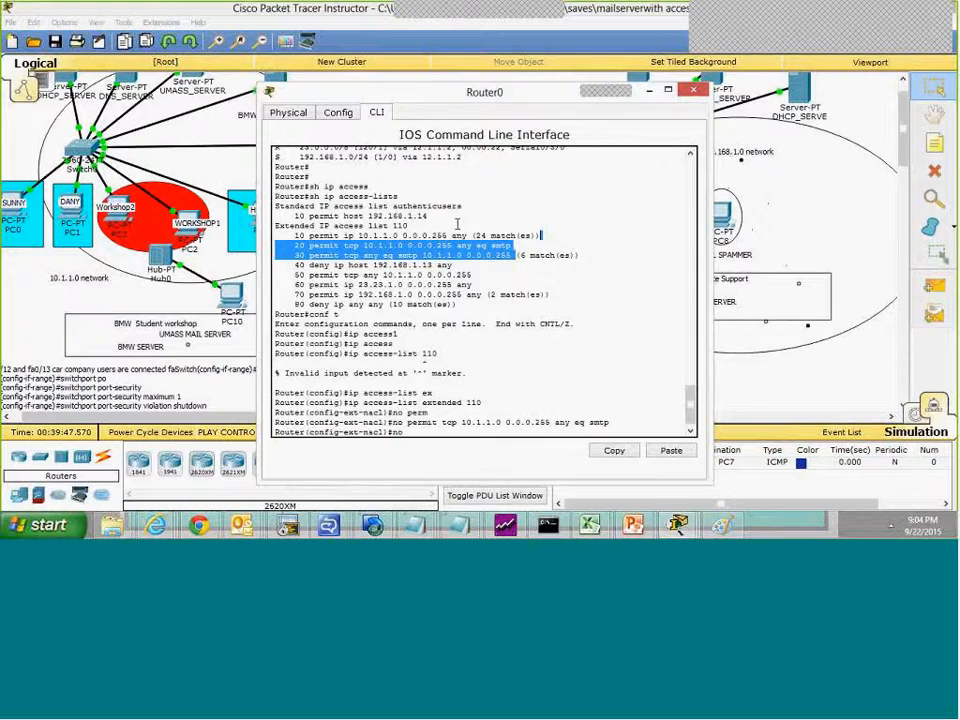
drag(511, 245, 313, 245)
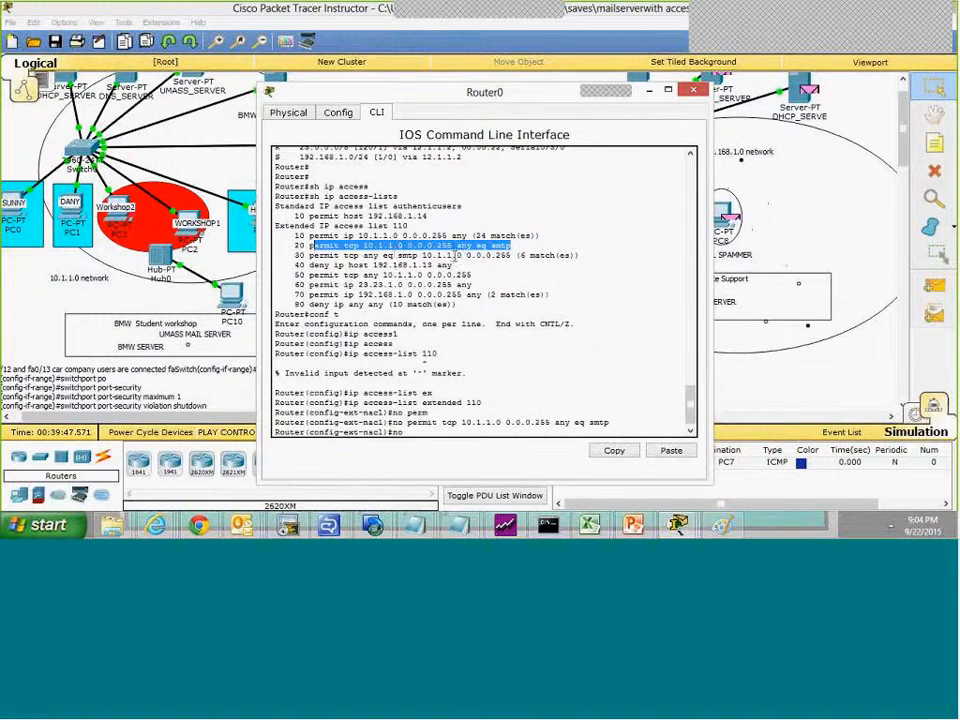
drag(511, 255, 311, 255)
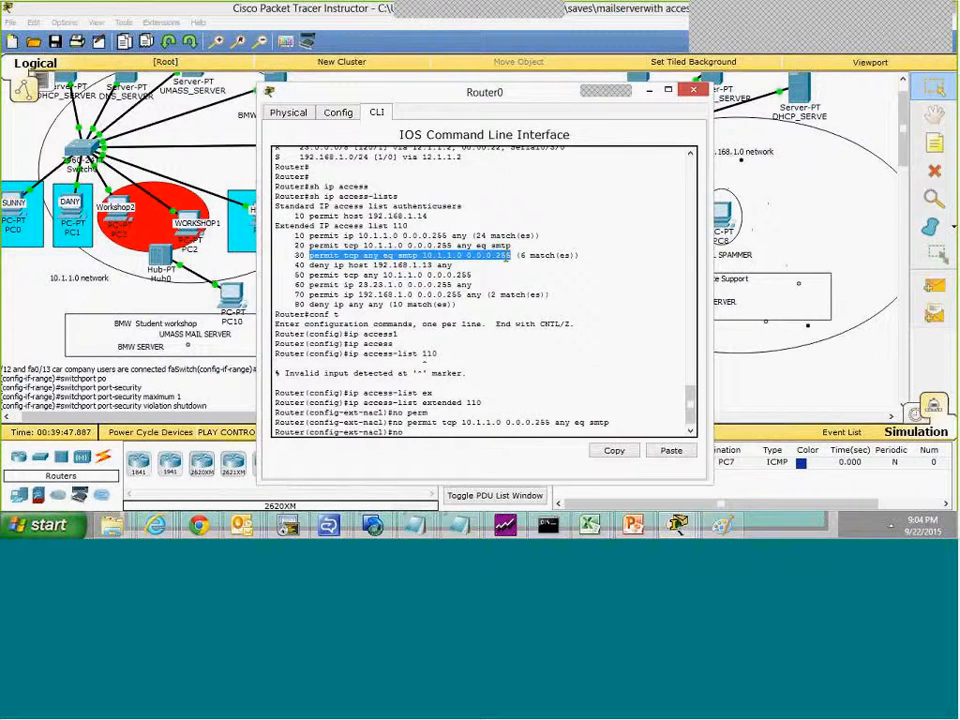
click(507, 257)
drag(519, 247, 413, 256)
click(312, 256)
click(556, 258)
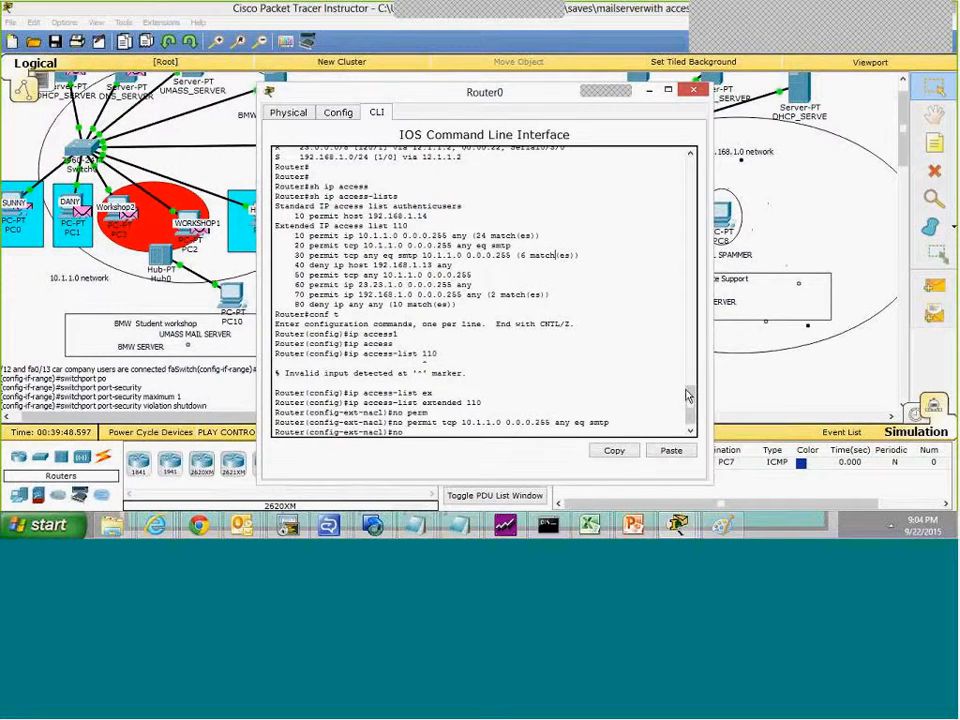
scroll(687, 396, down, 1)
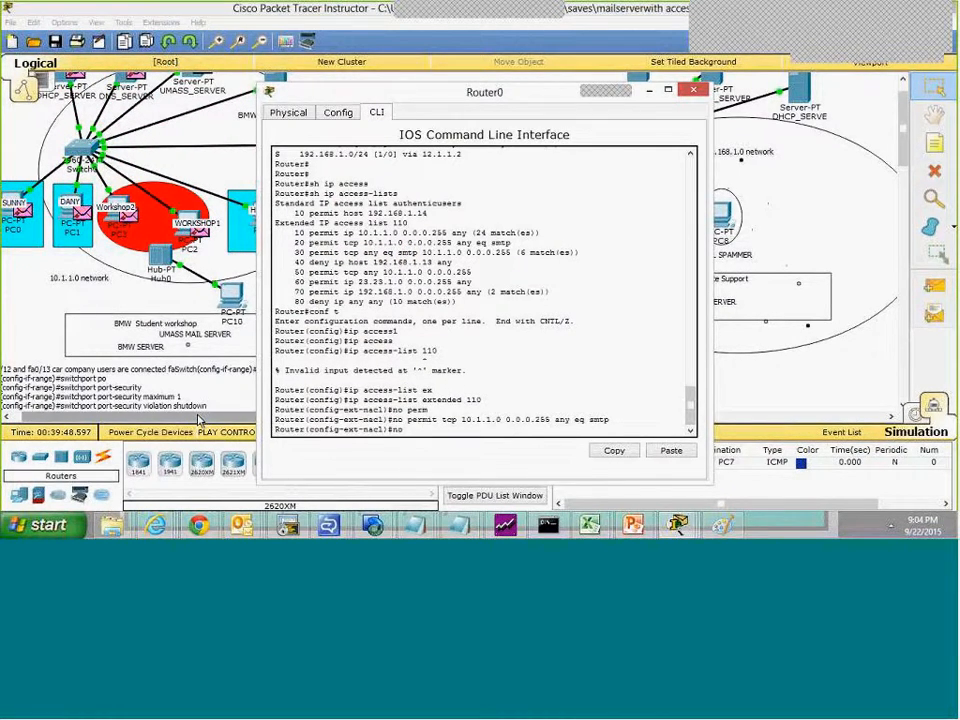
Step: Compose a mail on PC2 to the PC7 user's benz.com address with the subject "smtp removed"
click(206, 266)
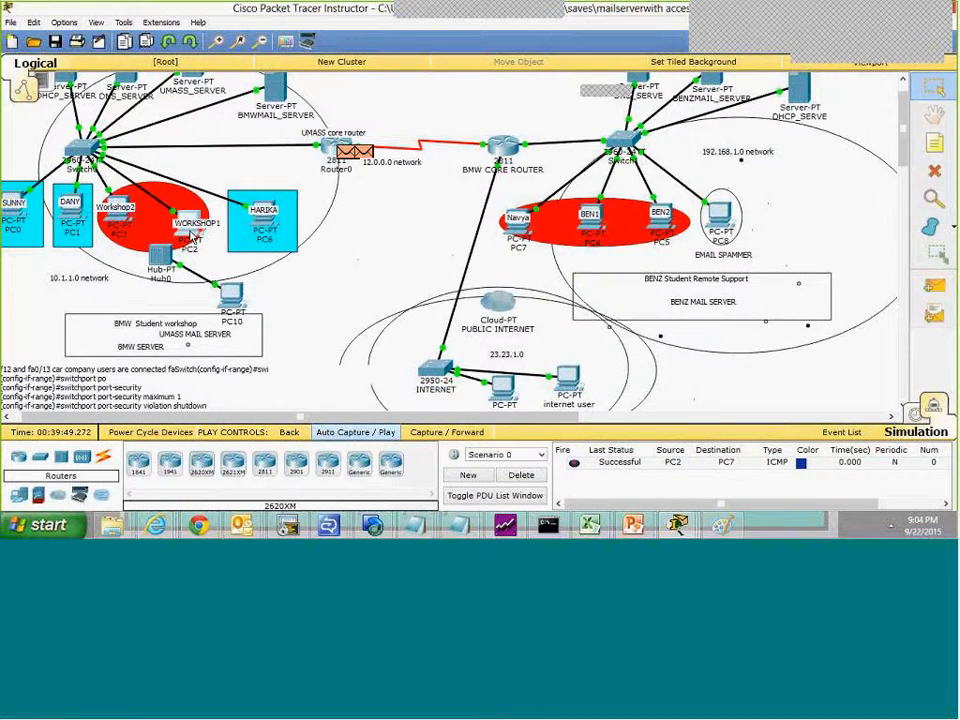
click(190, 232)
click(313, 360)
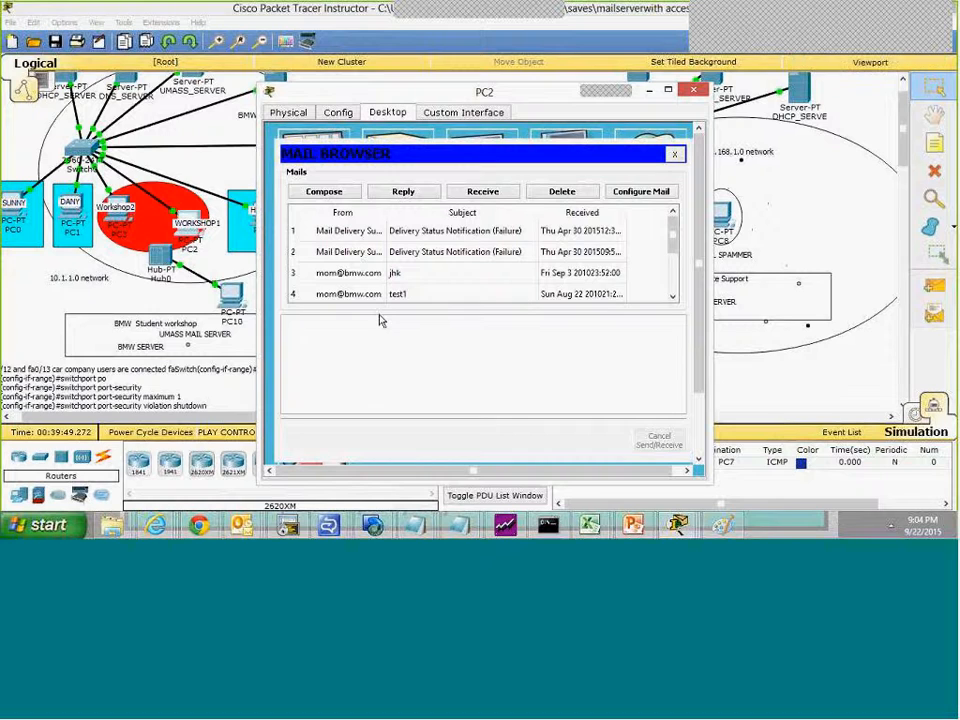
click(324, 192)
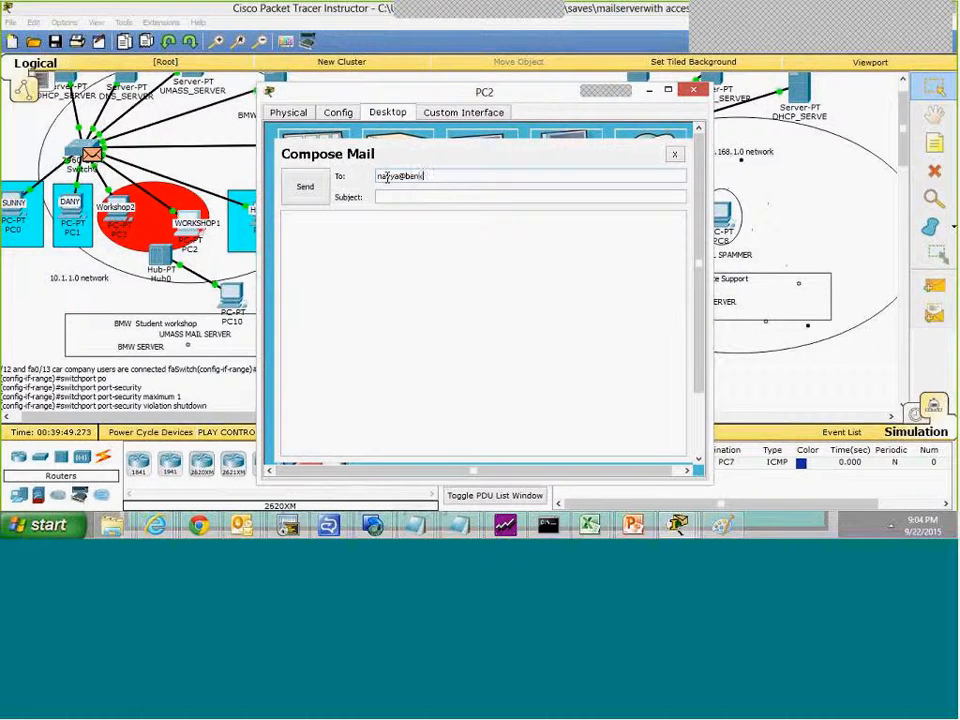
key(BackSpace)
text(z.com)
click(395, 197)
text(smtp removed)
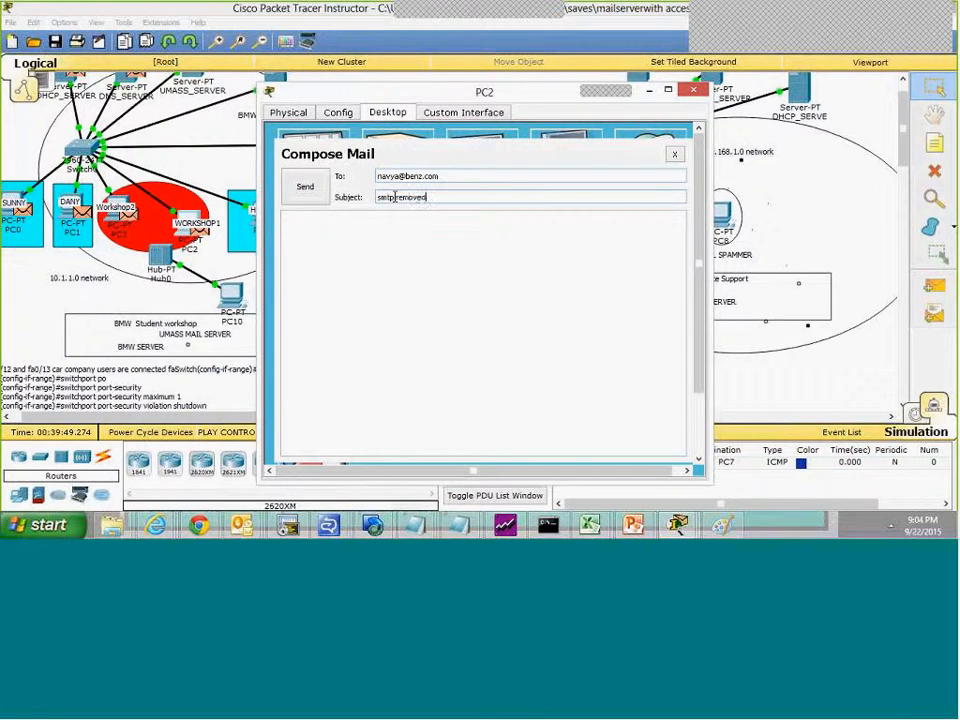
Step: Write a message body beginning "hello smtp" and send the mail from PC2
click(391, 250)
text(h)
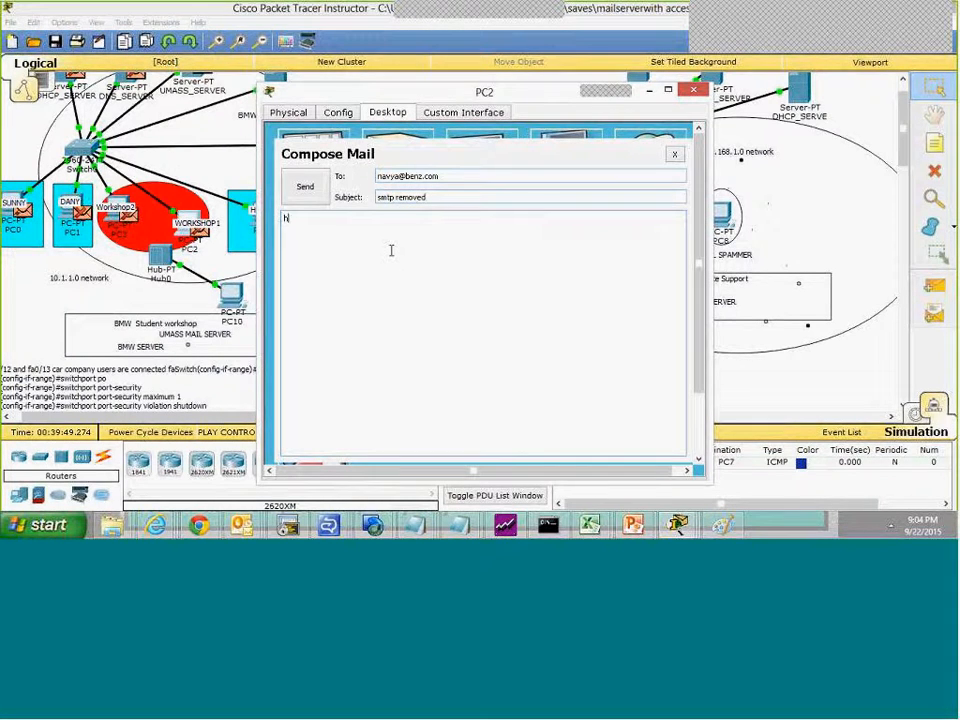
text(ello smtp)
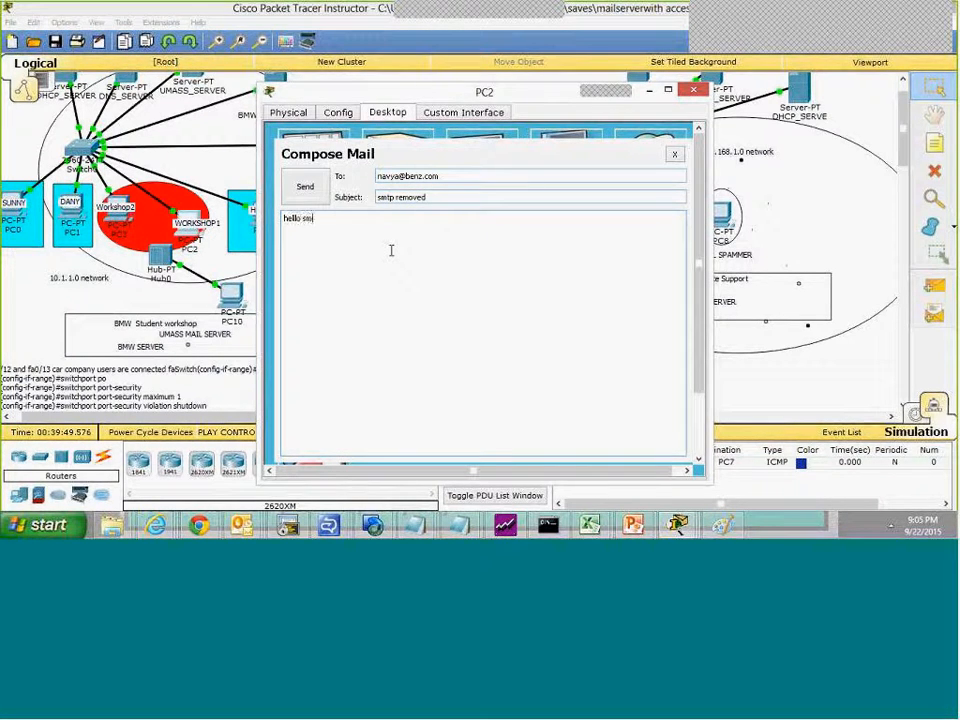
click(306, 188)
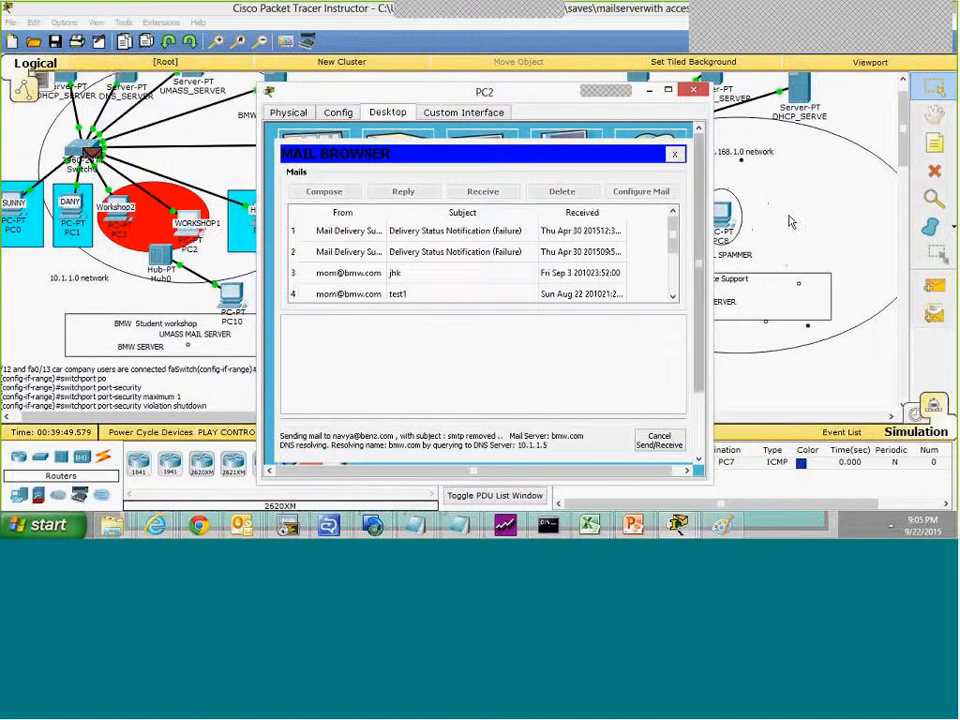
Step: Open the mail browser on PC7 to view its inbox
click(789, 221)
click(519, 231)
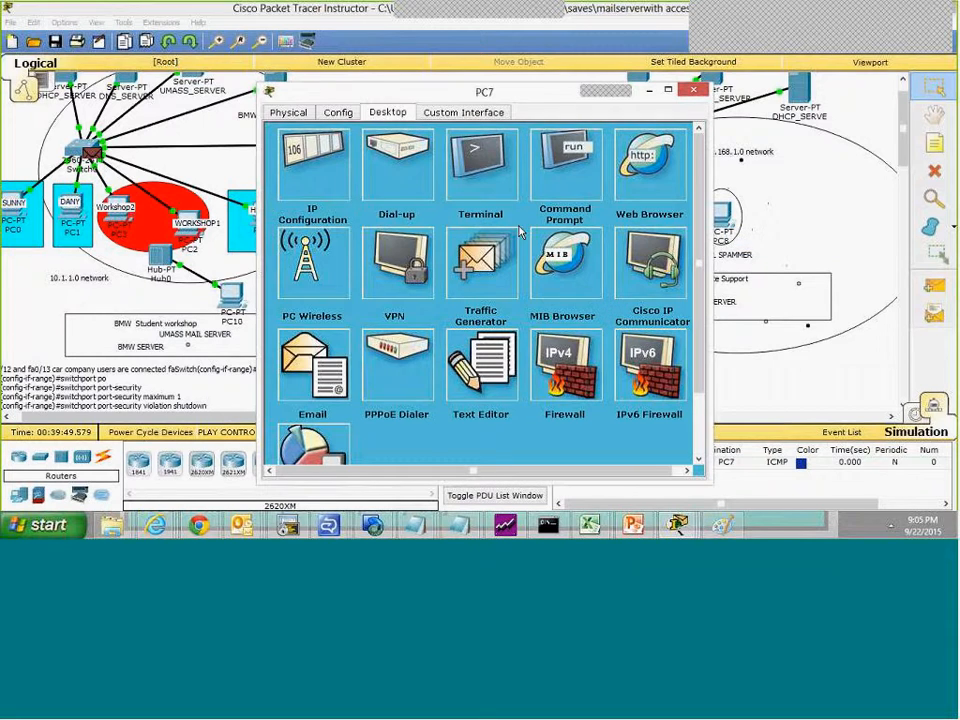
click(309, 355)
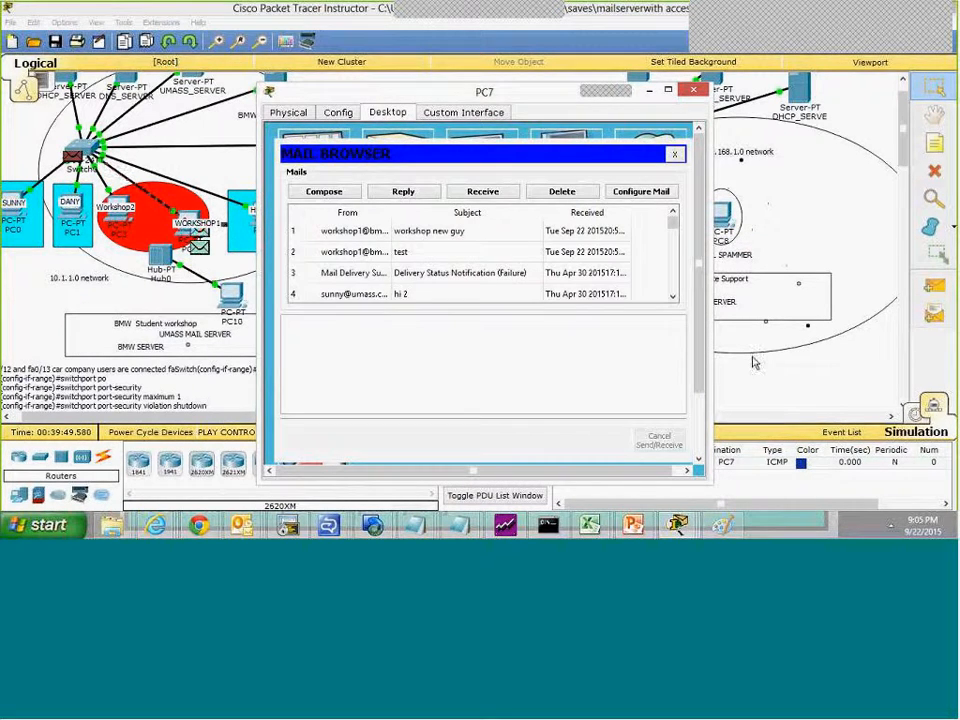
Step: Toggle between Realtime and Simulation modes to advance the network, reset the simulation, and hide the Simulation Panel
click(912, 412)
click(915, 413)
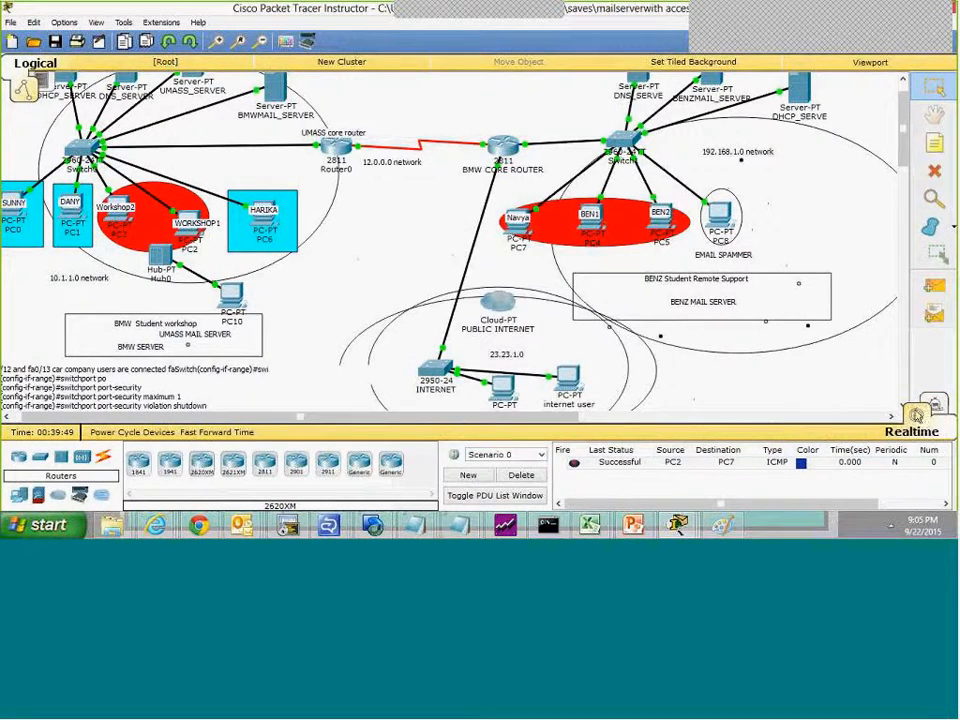
click(936, 408)
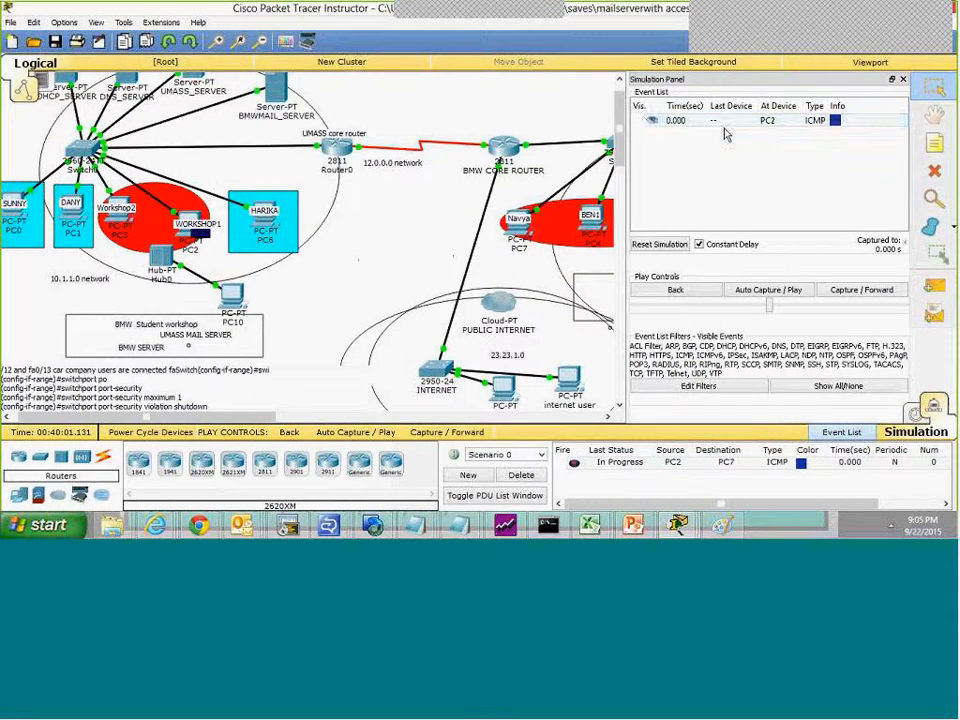
click(903, 79)
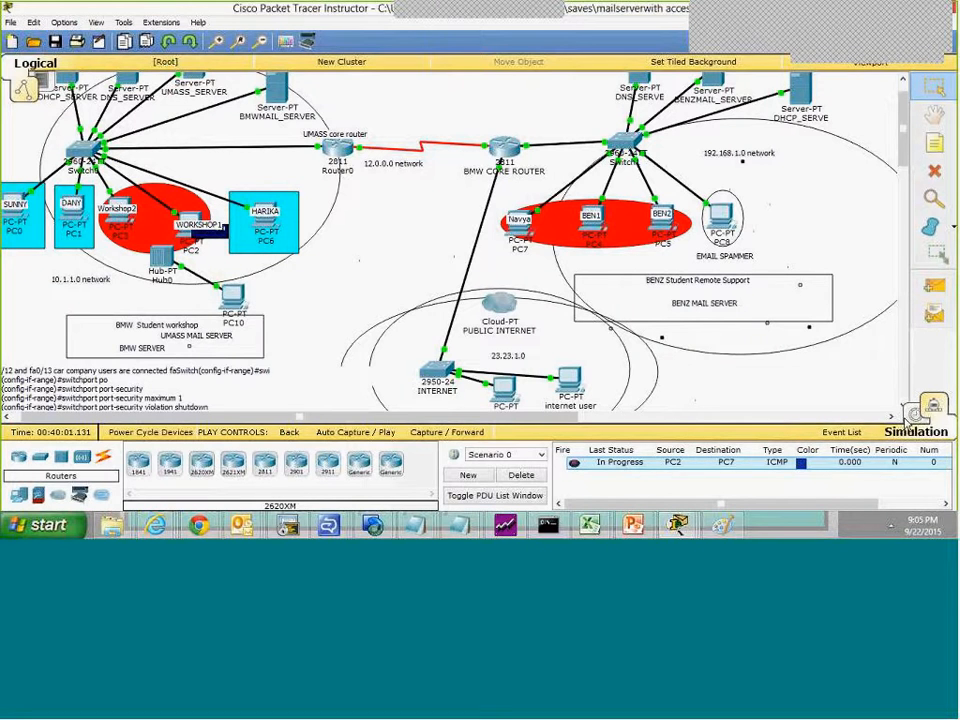
click(934, 405)
click(940, 404)
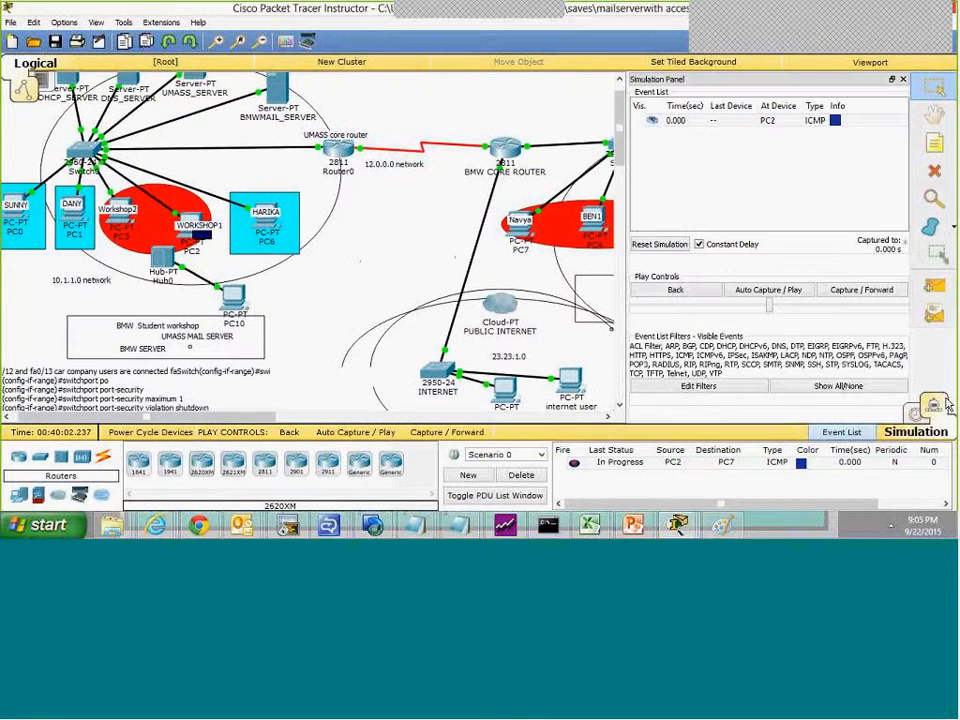
click(664, 246)
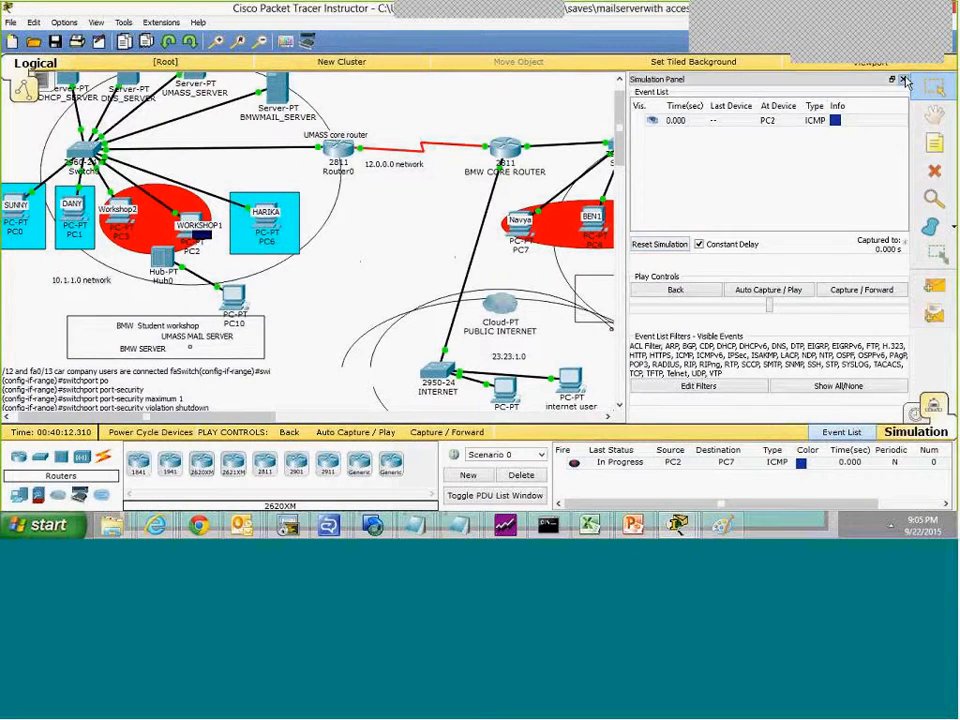
click(905, 80)
Step: Request new mail from the benz.com server on PC7 and close its window
click(520, 230)
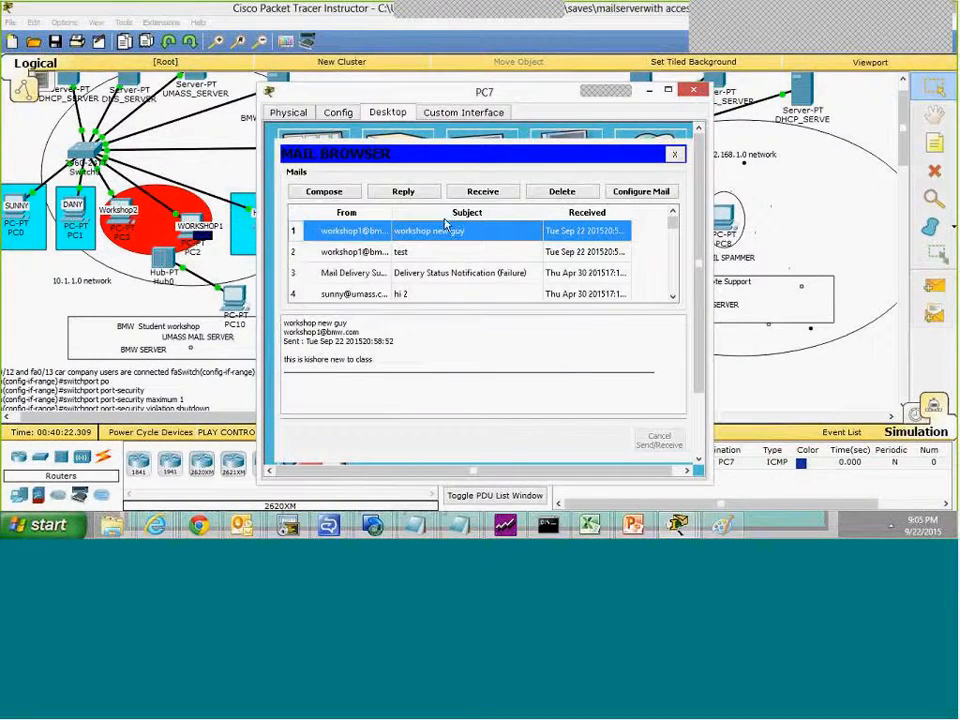
click(485, 191)
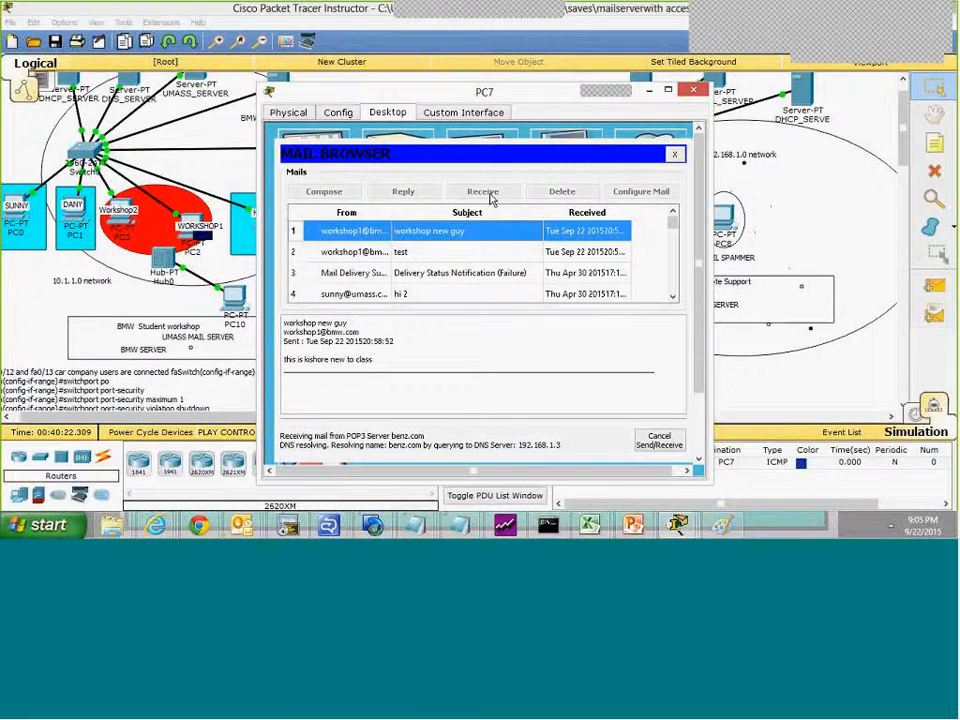
click(699, 91)
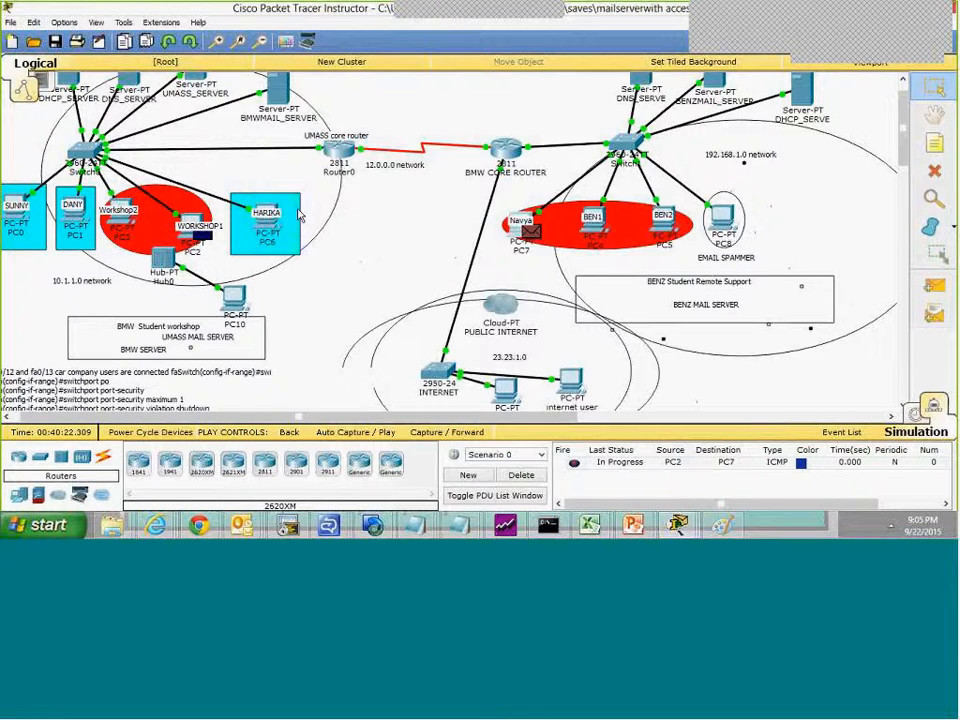
Step: Request new mail from the bmw.com server on PC2 and read the first Delivery Status Notification (Failure) message
click(188, 223)
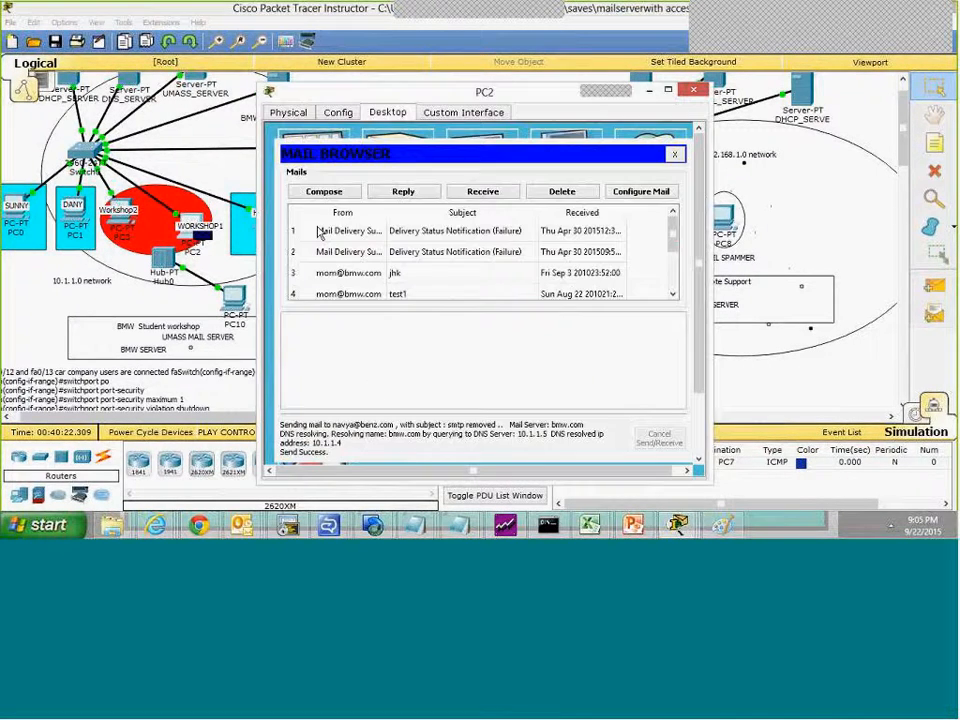
click(480, 191)
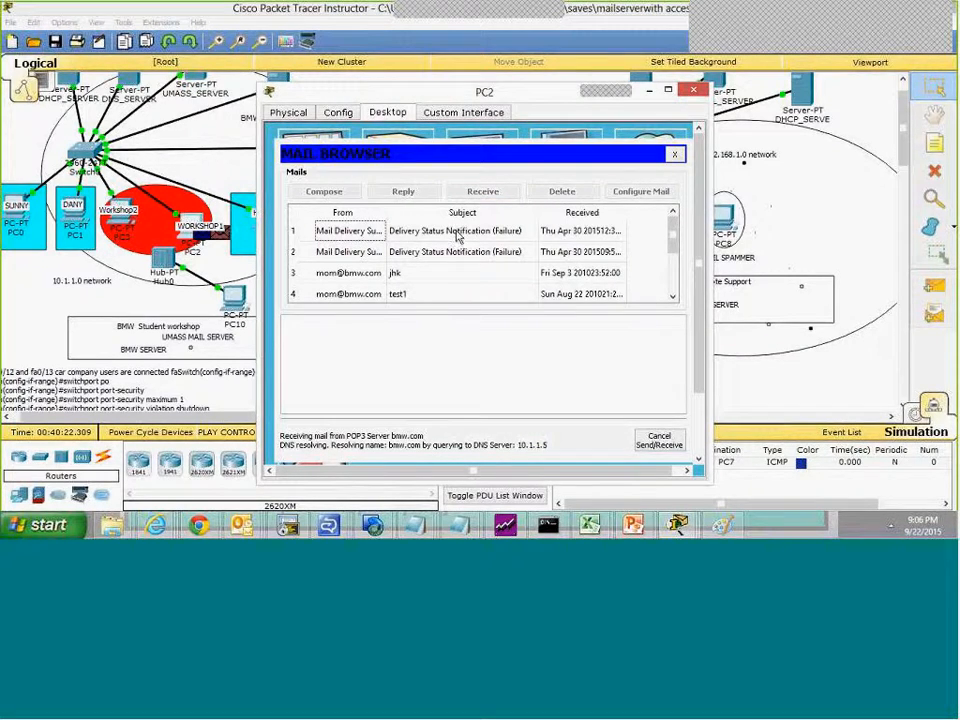
click(450, 231)
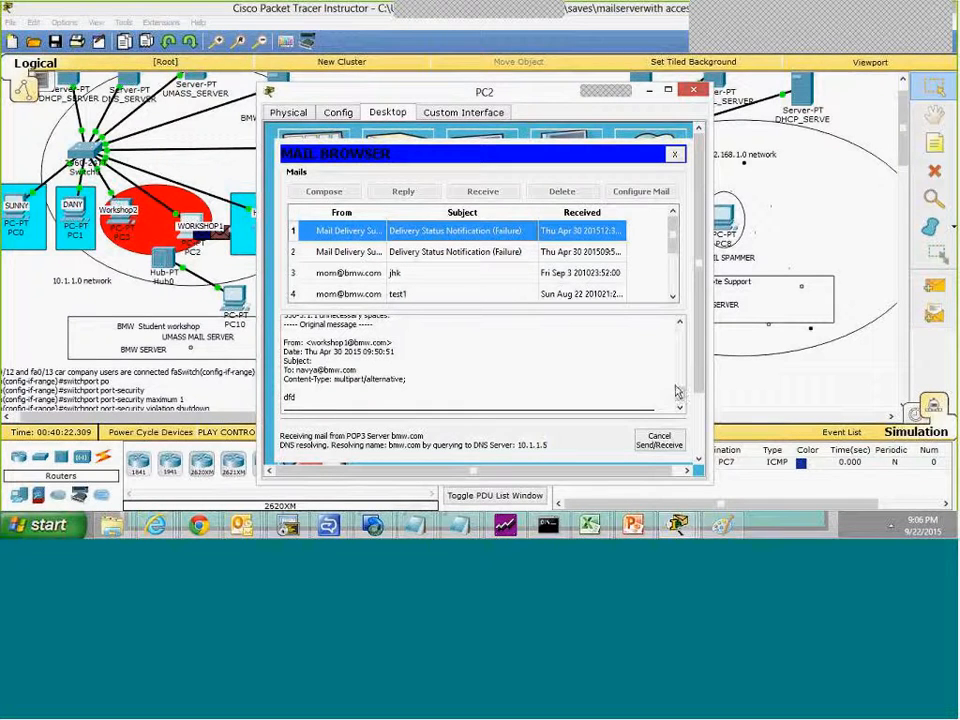
drag(679, 398, 679, 330)
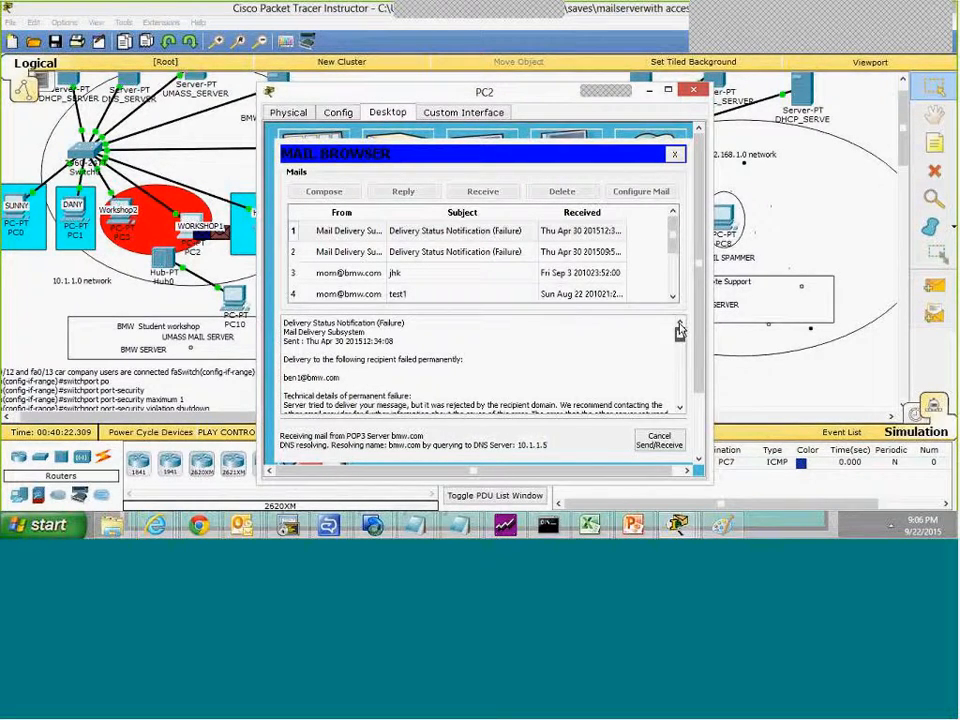
mouse_move(679, 330)
mouse_down()
mouse_move(680, 395)
mouse_move(681, 328)
mouse_up()
drag(537, 100, 494, 88)
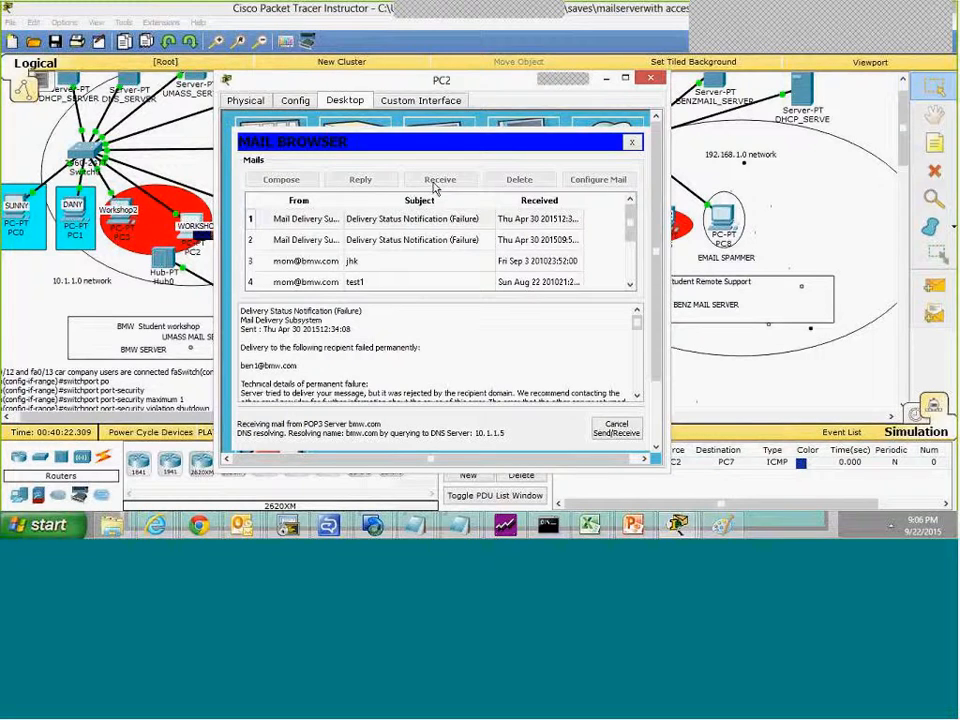
Step: Request new mail from the benz.com server in PC7's mail browser, select the "workshop new guy" message, and close the PC7 window
click(699, 355)
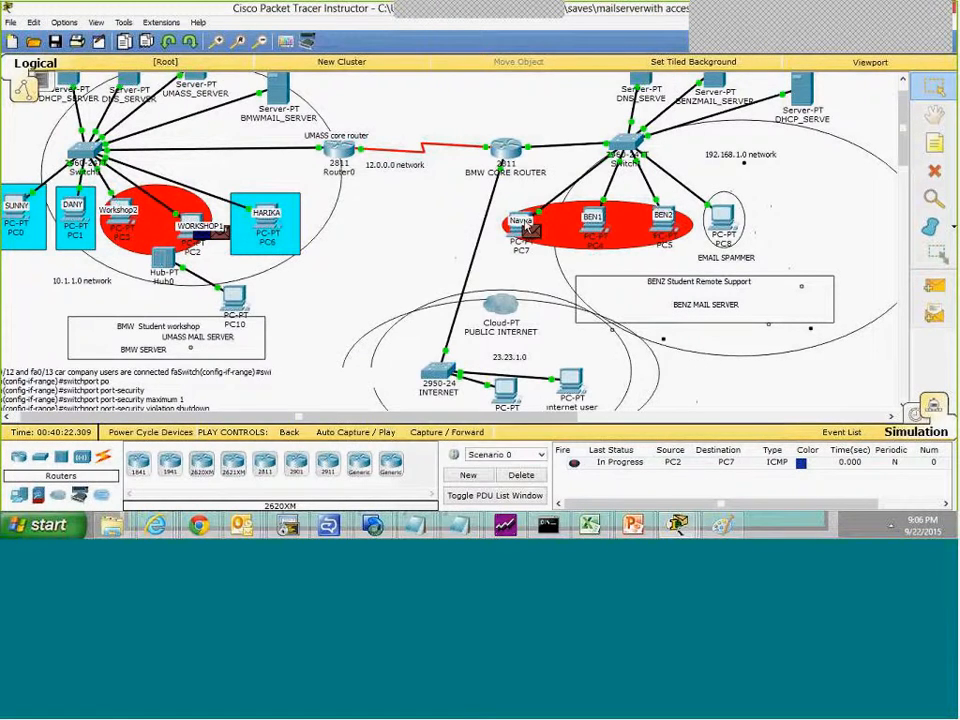
click(527, 227)
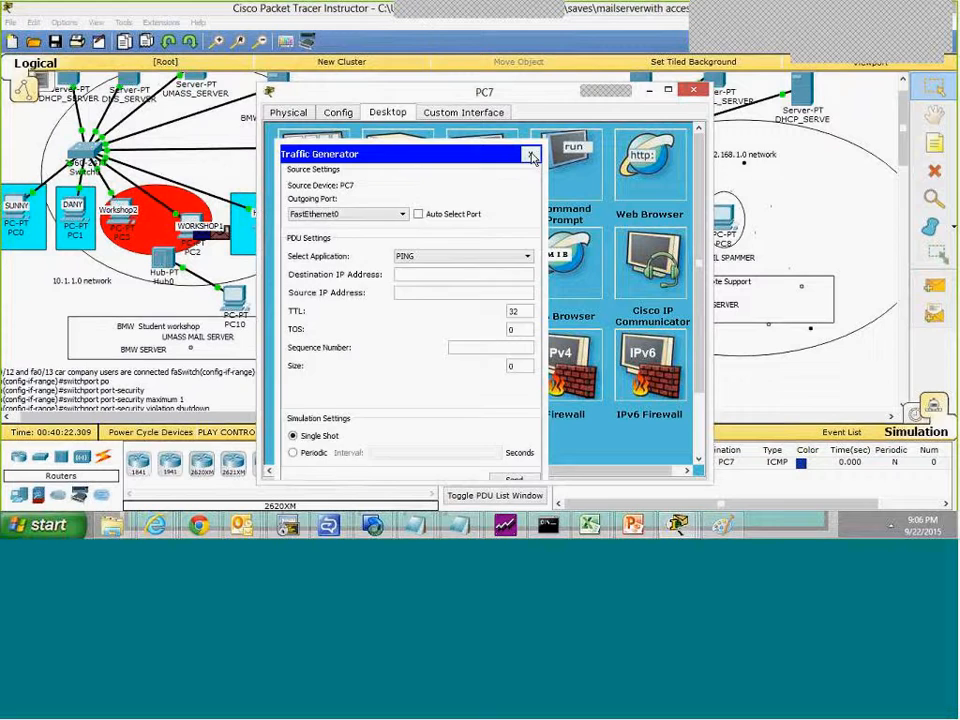
click(532, 158)
click(304, 364)
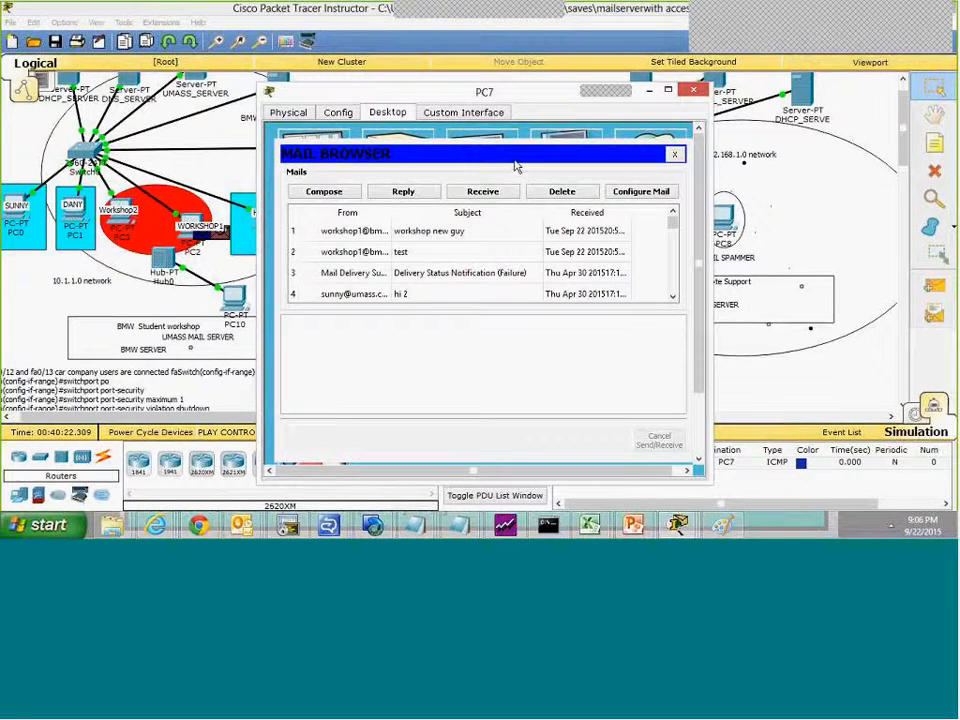
click(490, 193)
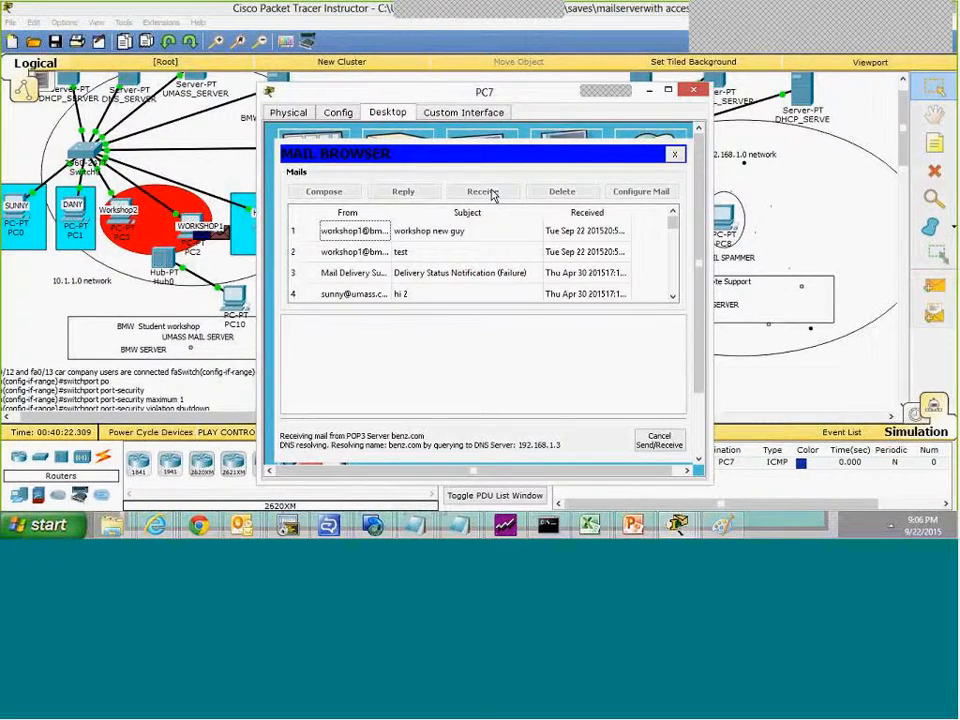
click(439, 231)
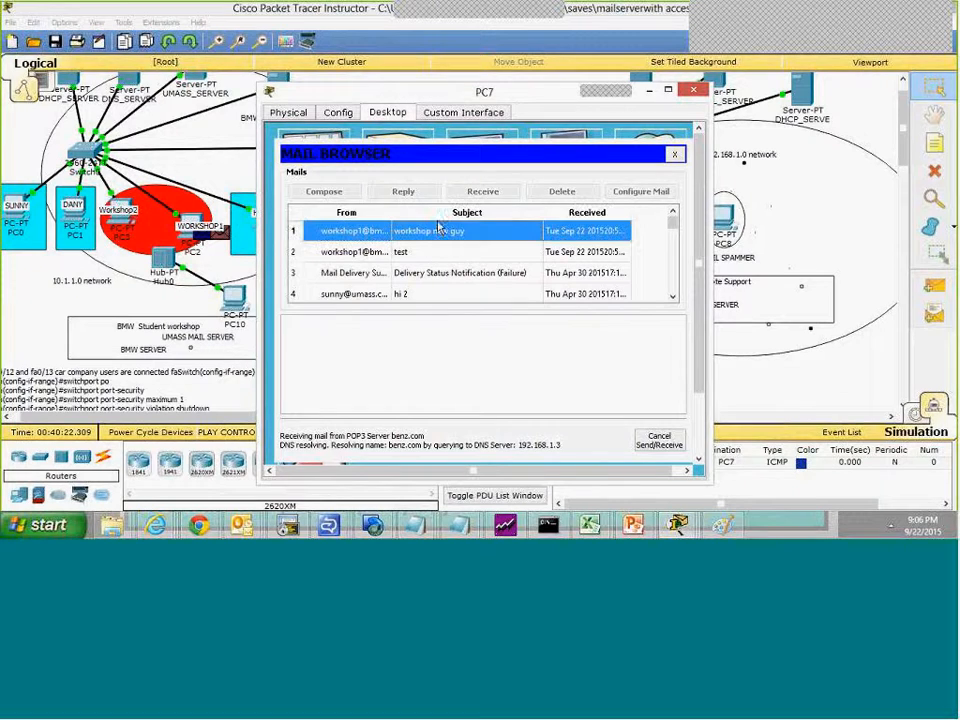
click(675, 153)
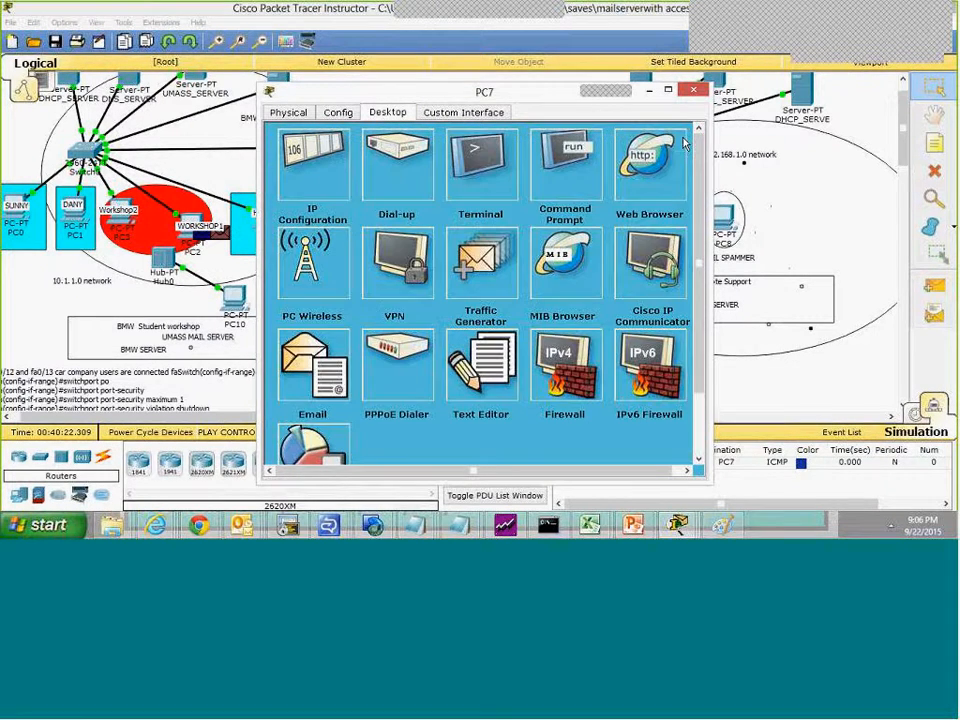
click(696, 91)
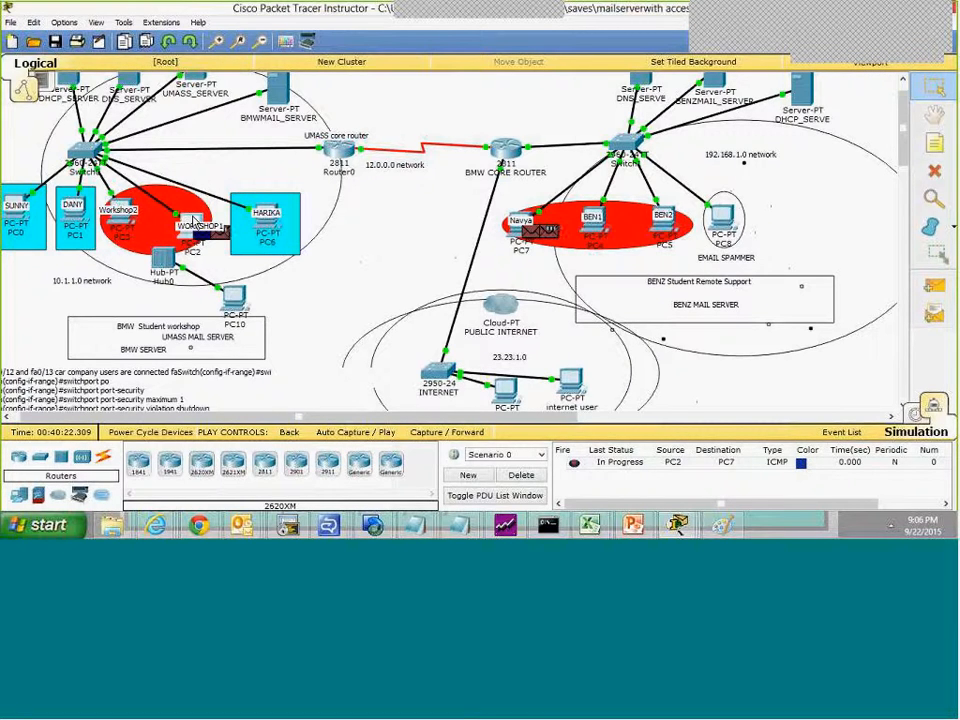
Step: Reopen PC2's mail browser to read the "jhk" message in its inbox
click(194, 222)
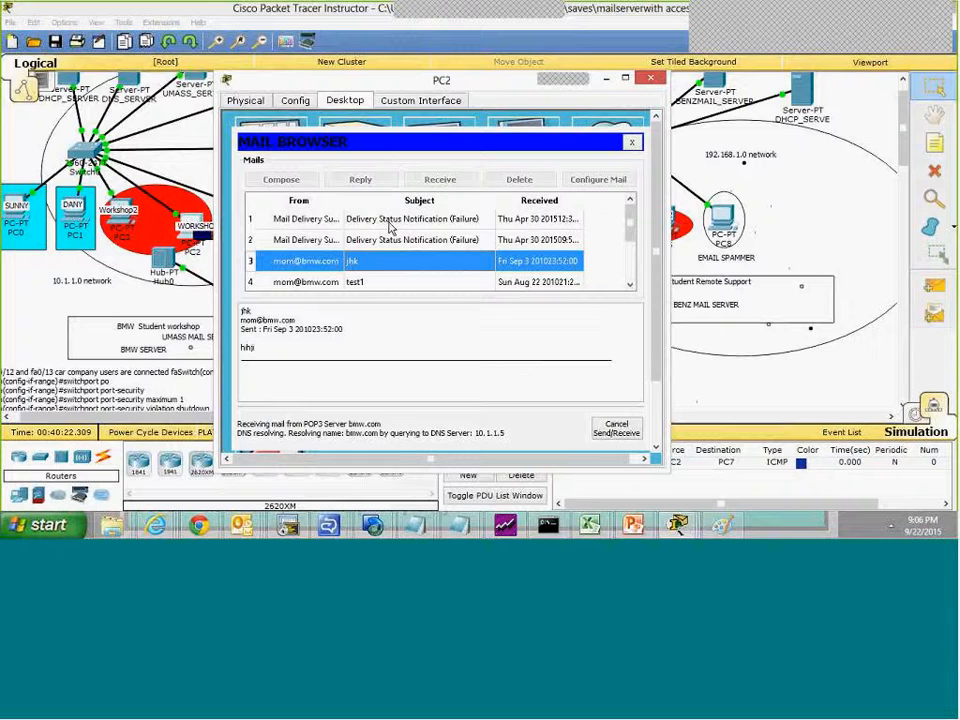
click(30, 318)
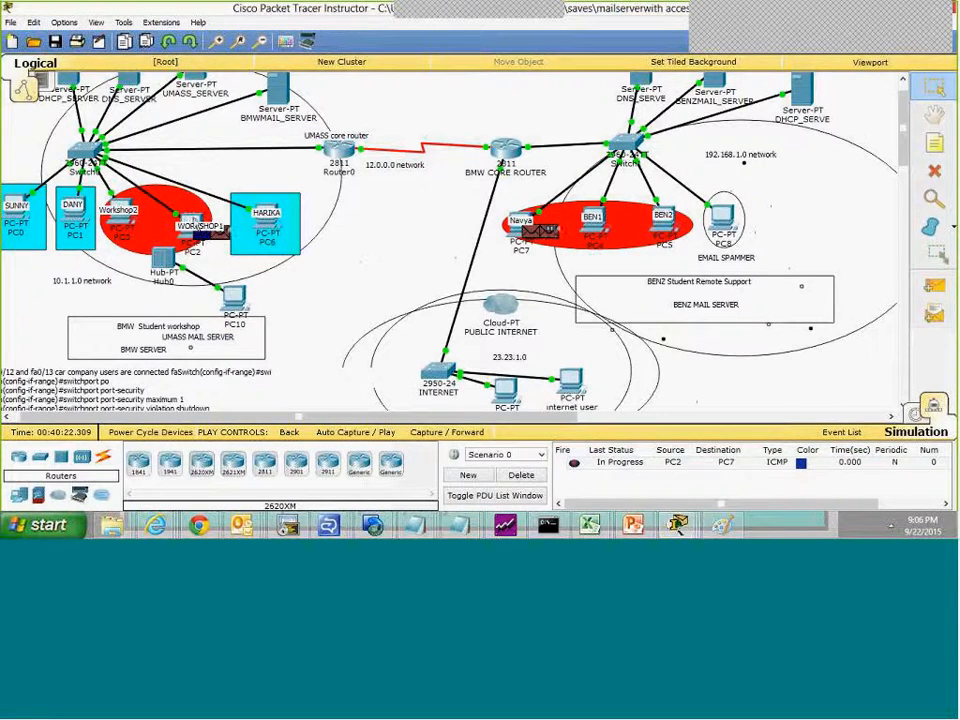
Step: Fire the PC2-to-PC7 ICMP packet, switch through Realtime back to Simulation mode, and reset the simulation
double_click(574, 467)
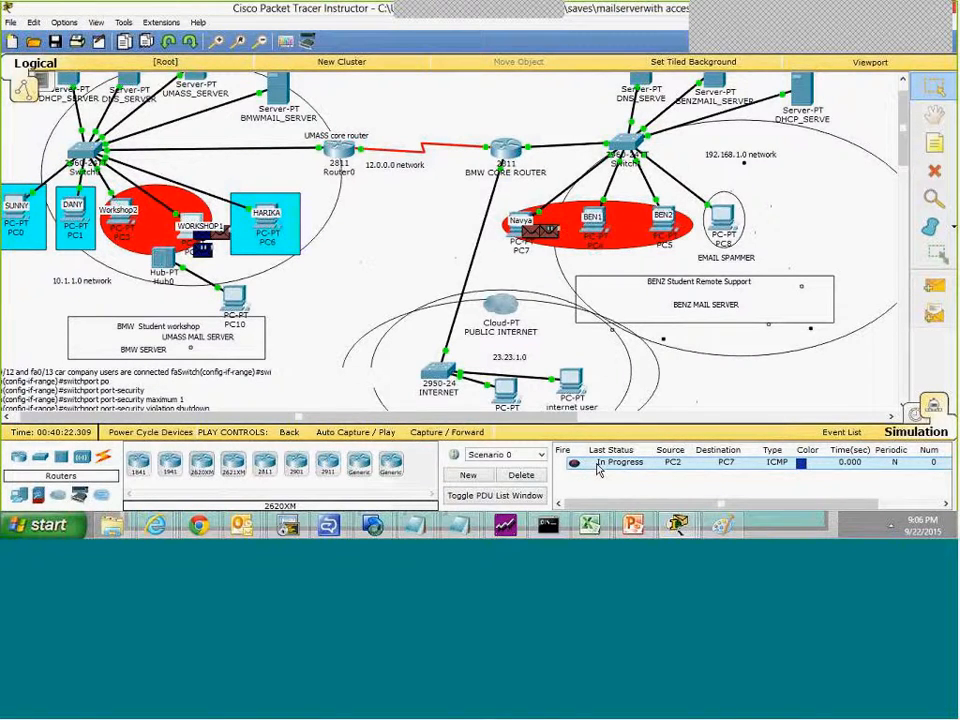
click(913, 414)
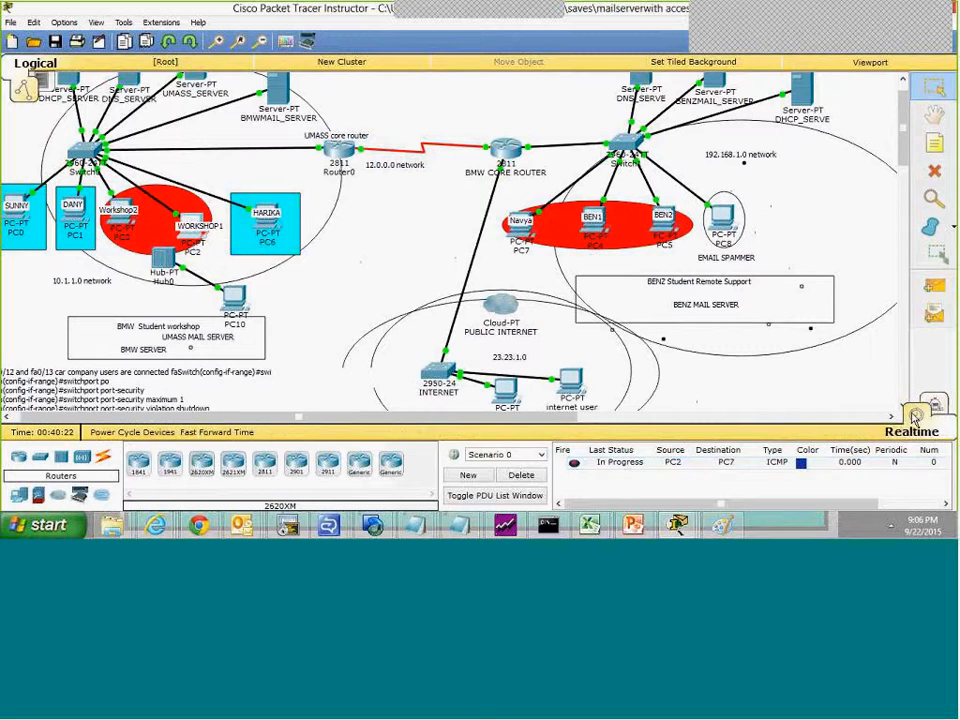
click(934, 407)
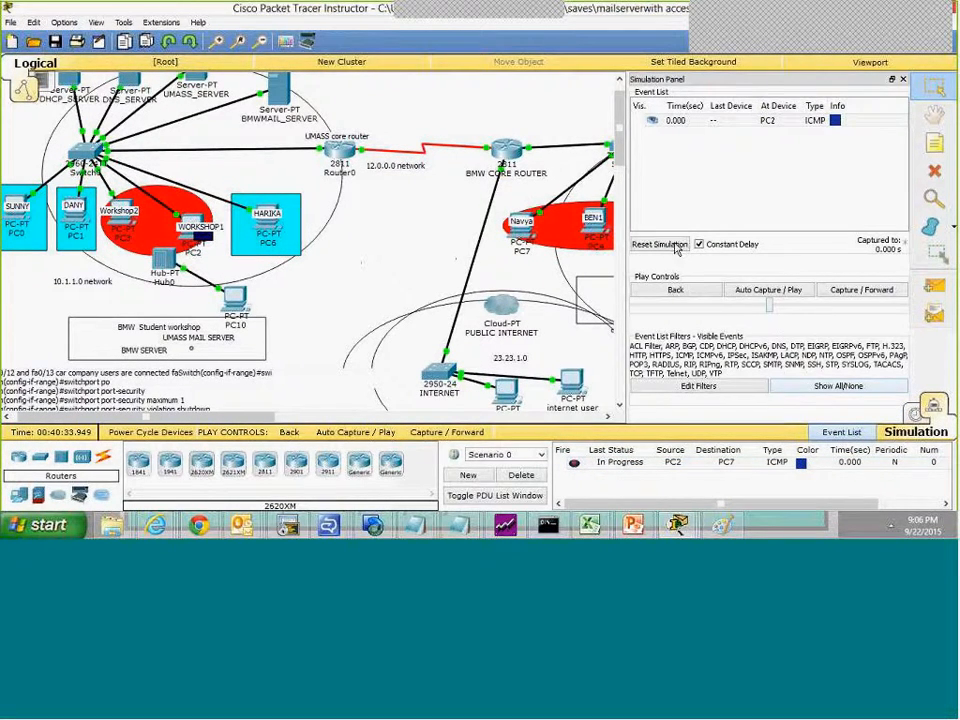
click(713, 121)
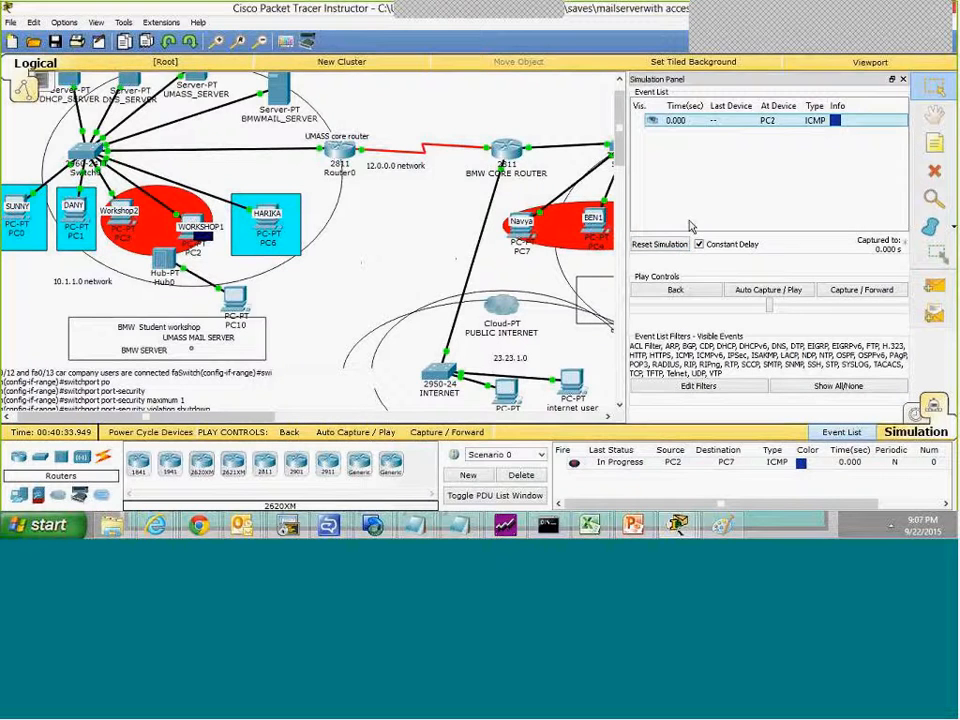
click(670, 245)
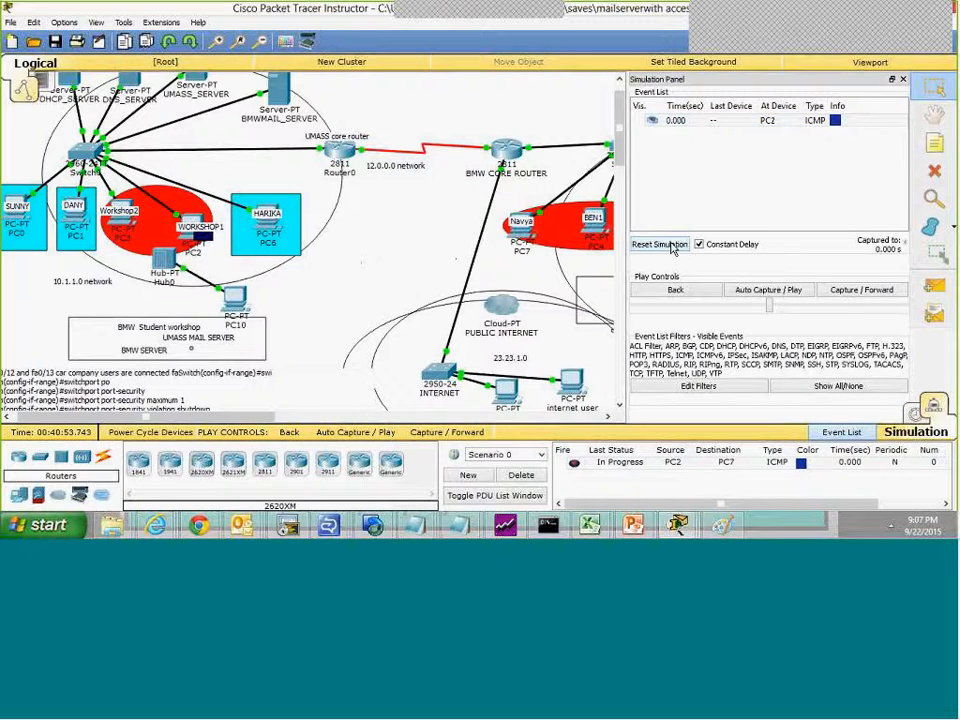
click(904, 80)
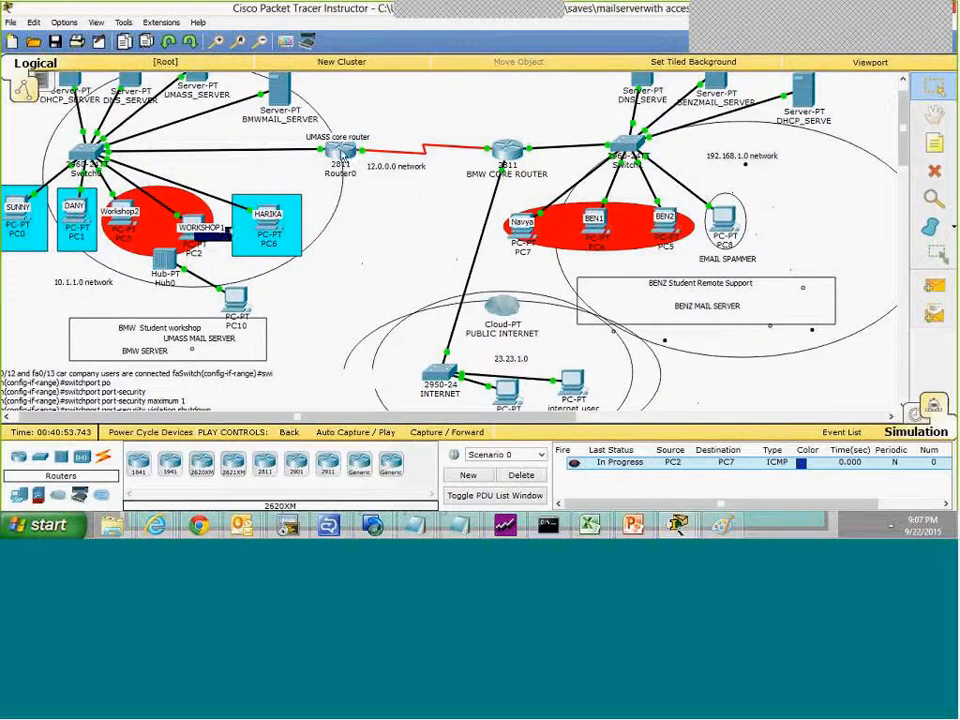
Step: On Router0, add the entry permit tcp 10.1.1.0 0.0.0.255 any eq smtp back to extended access list 110
click(341, 152)
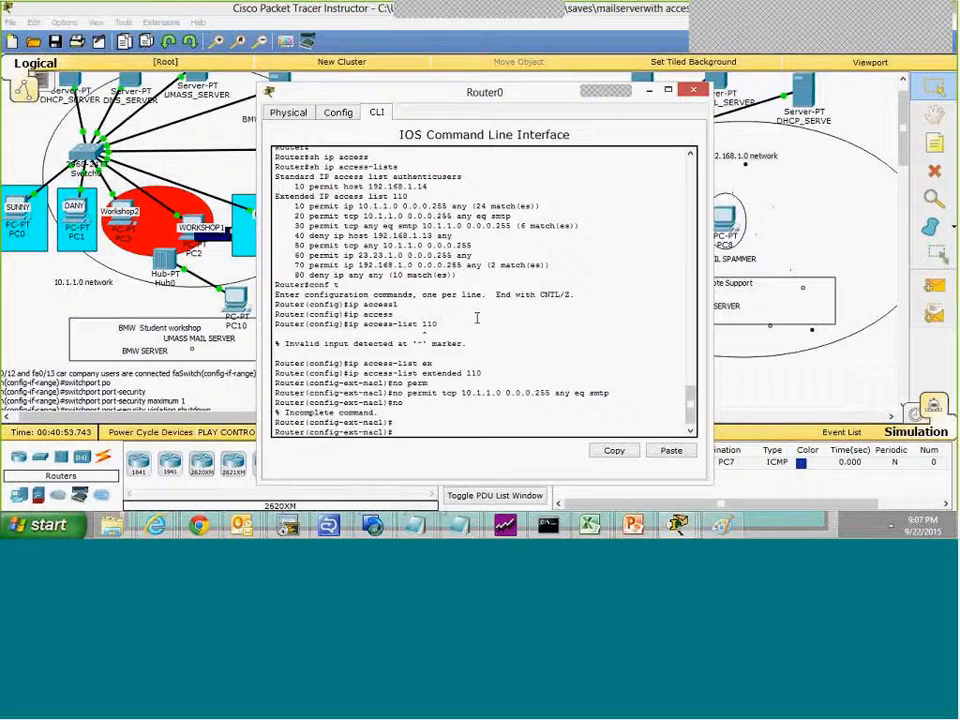
key(Up)
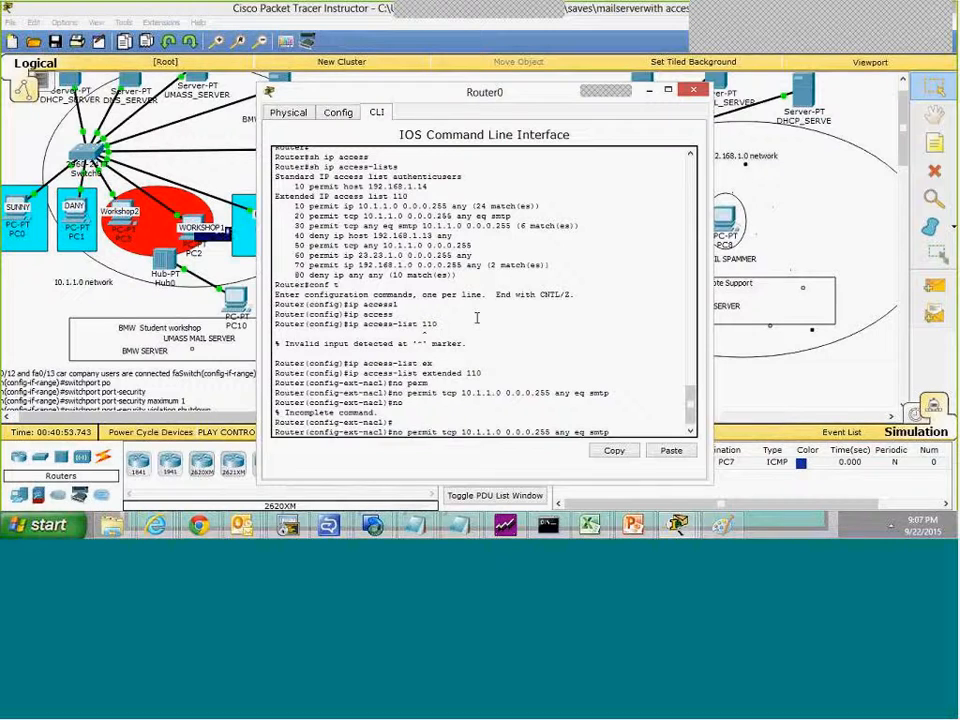
key(BackSpace)
key(BackSpace)
key(BackSpace)
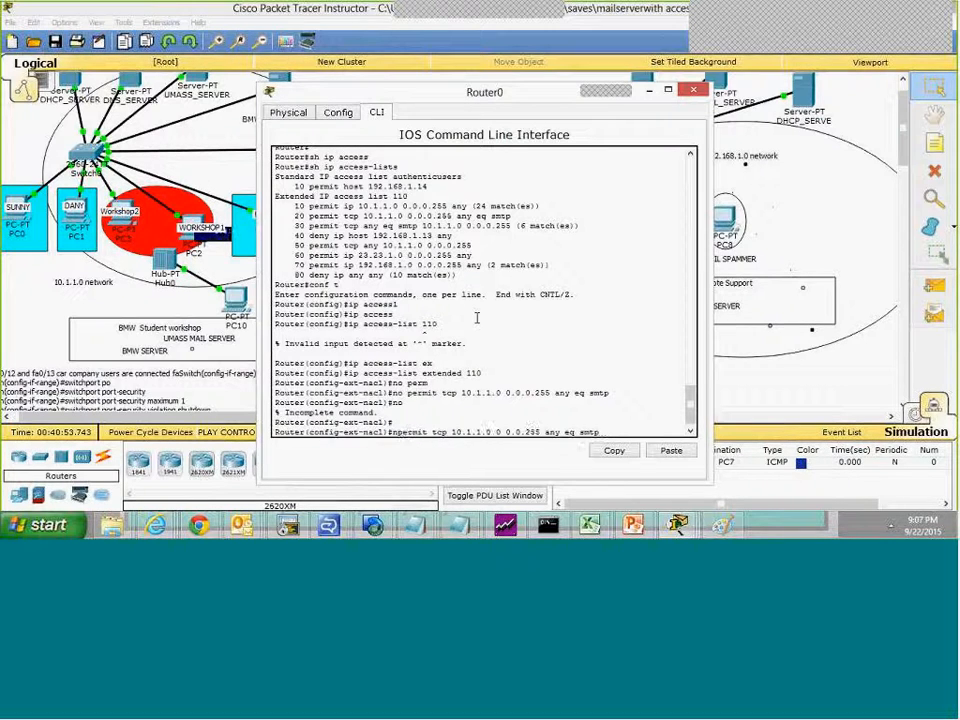
key(Return)
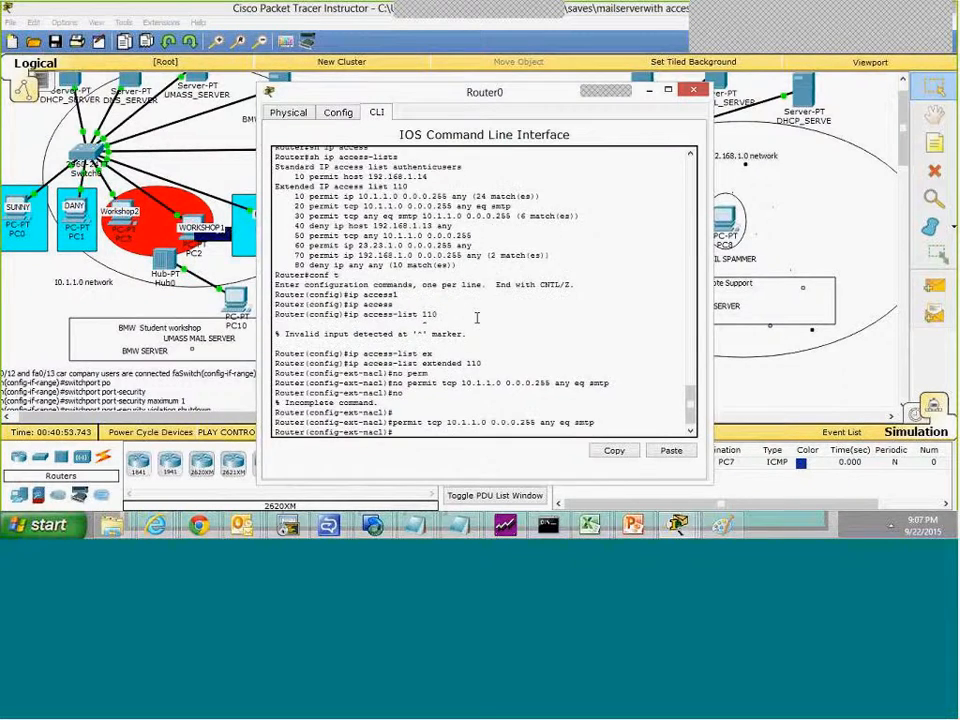
Step: Display access list 110 and examine the order of its SMTP permit and deny ip any any entries
text(h ip acc)
key(Tab)
text(11)
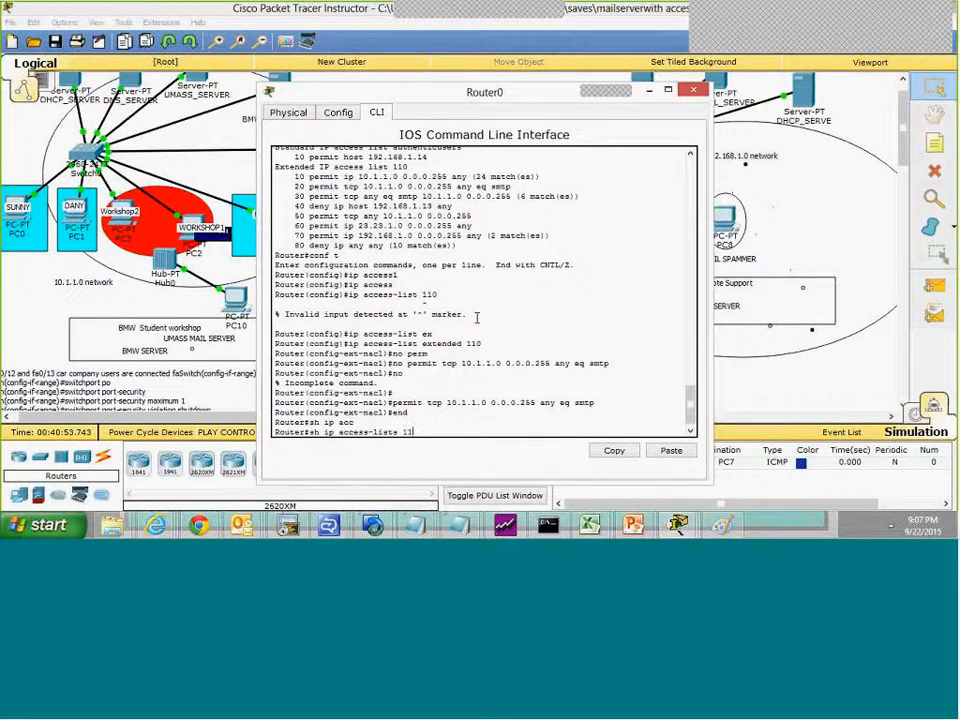
key(Return)
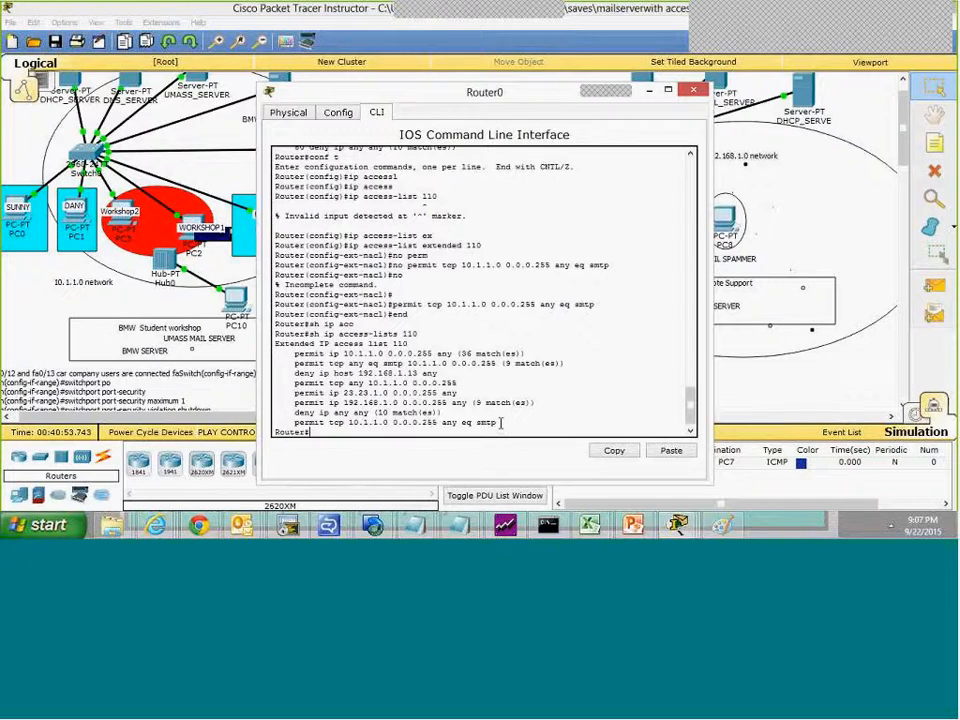
drag(497, 421, 495, 417)
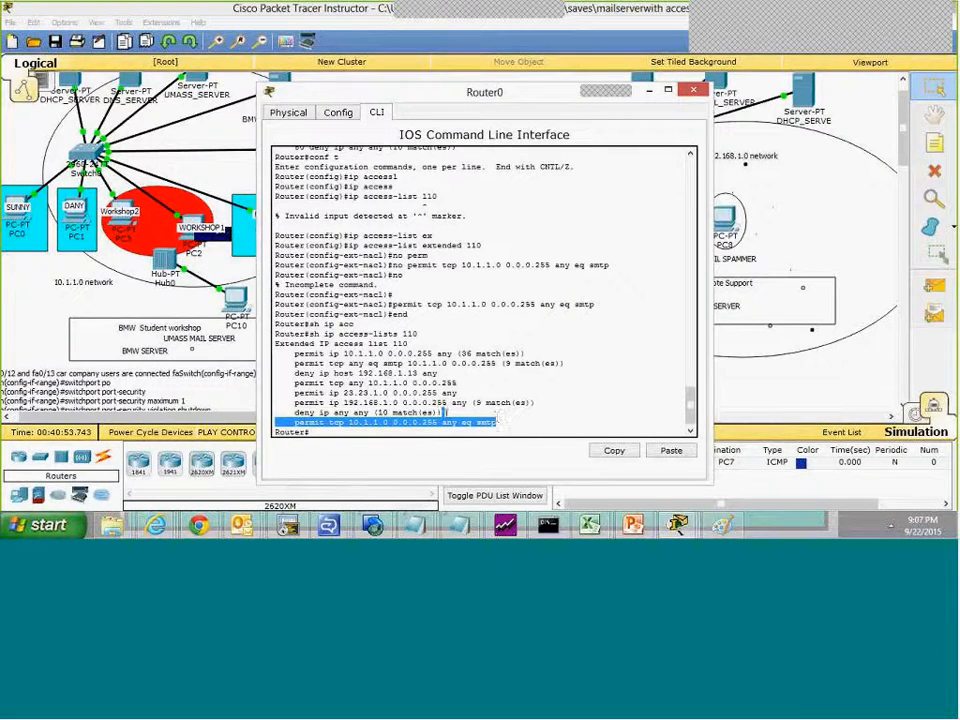
drag(449, 412, 271, 412)
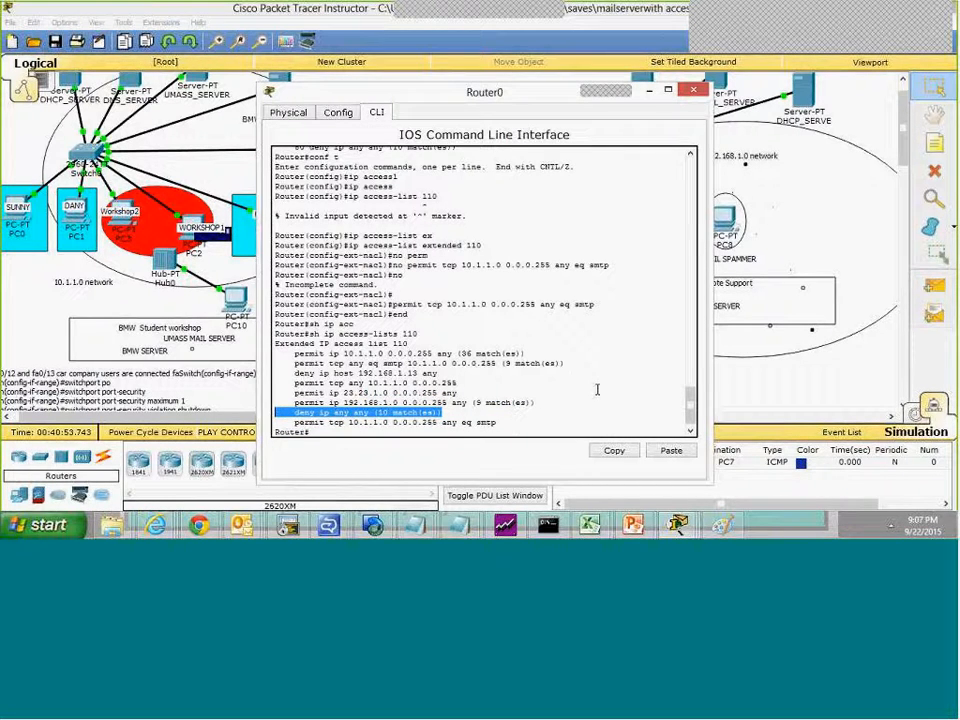
double_click(486, 422)
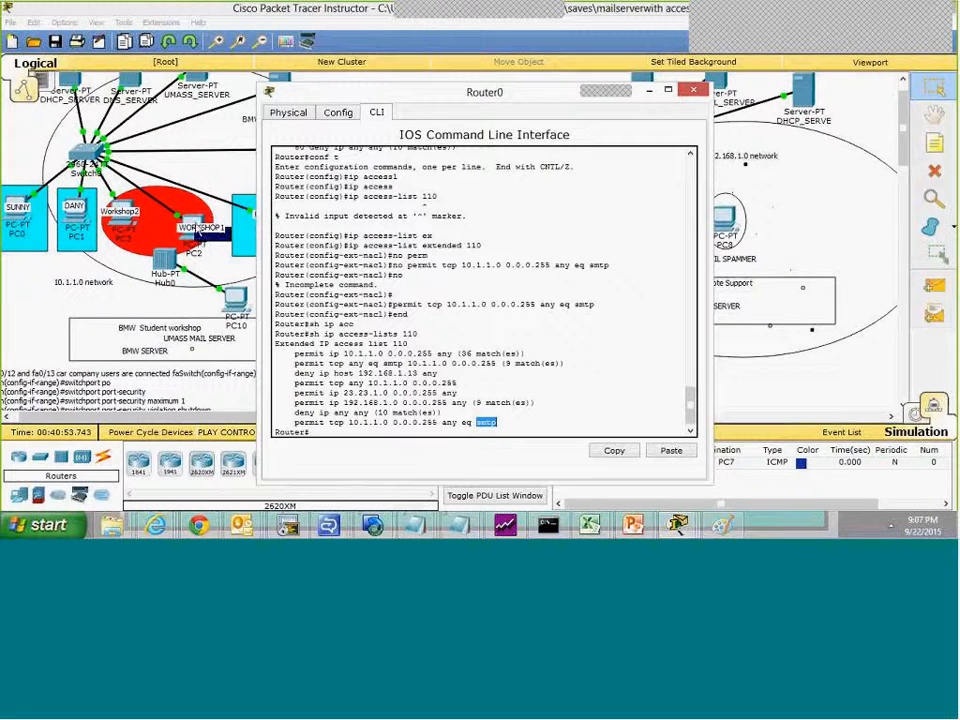
drag(502, 423, 501, 414)
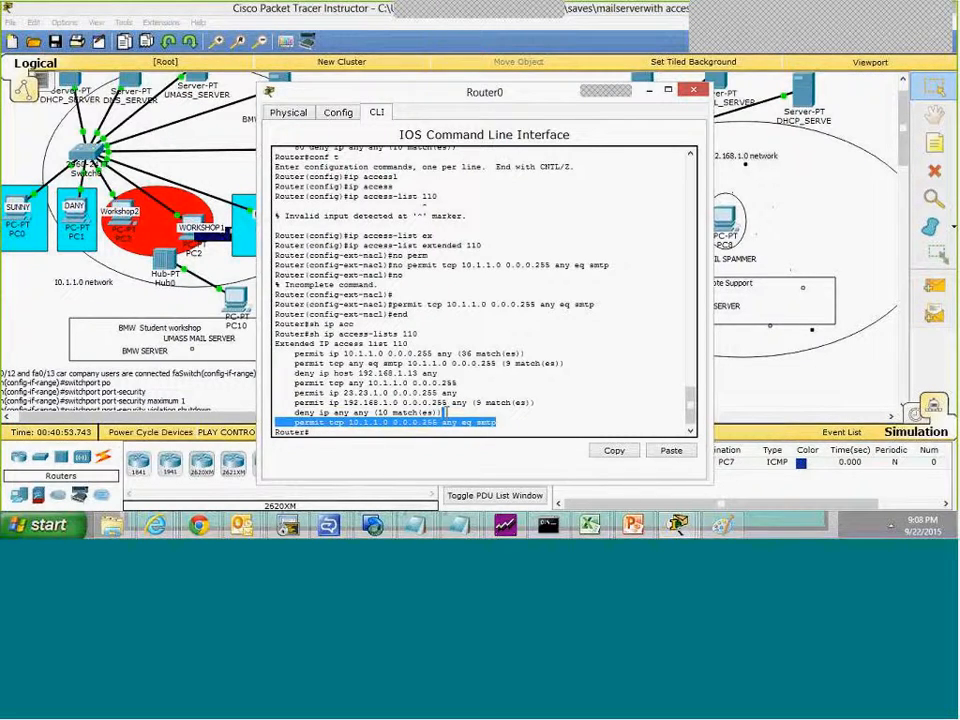
drag(442, 412, 432, 402)
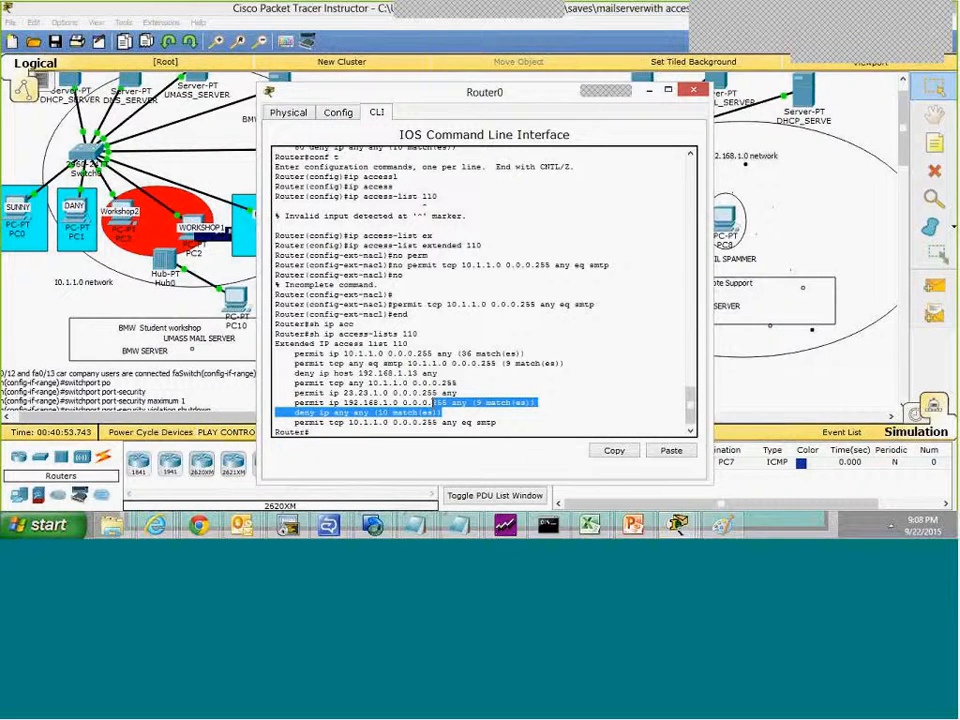
Step: Enter global configuration mode on Router0 and open extended access list 110 for editing
click(396, 434)
text(cpo)
key(BackSpace)
key(BackSpace)
text(onf t)
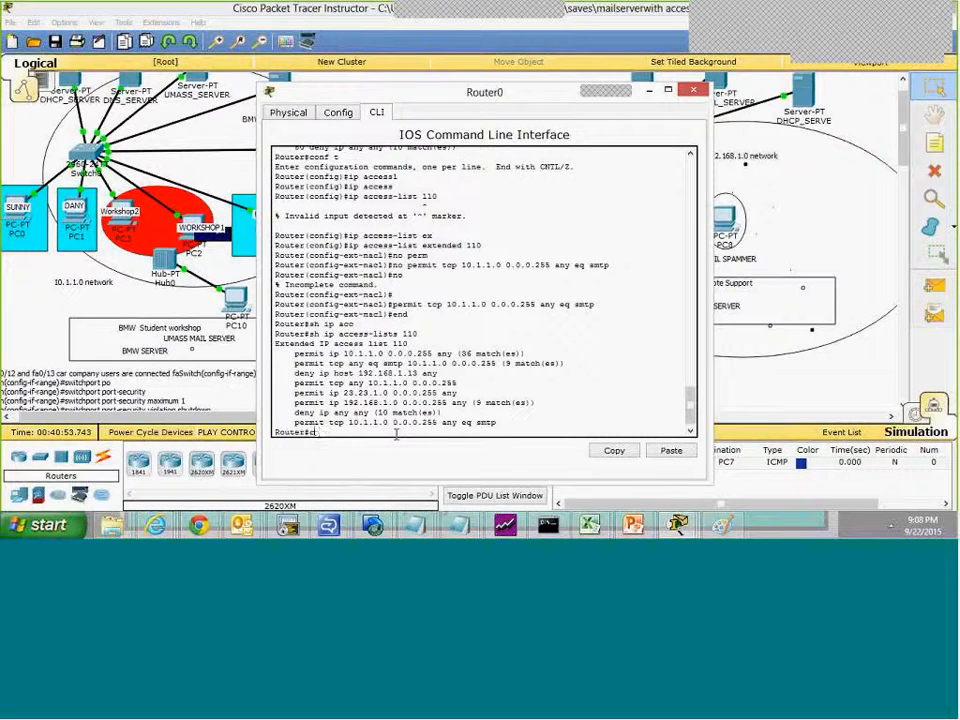
key(Return)
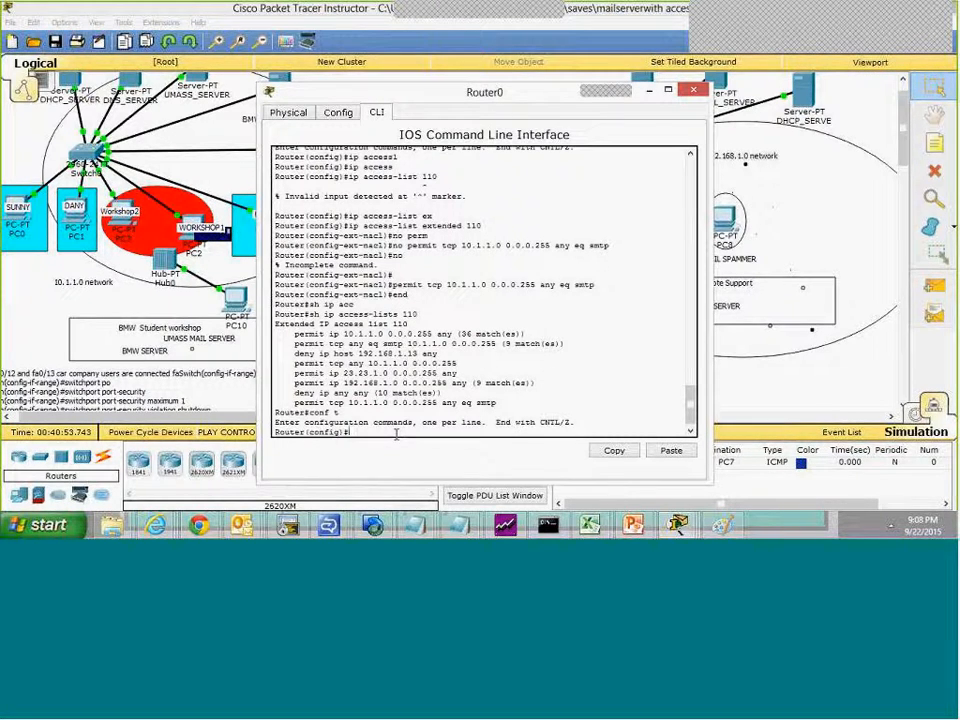
text(ip acc)
key(Tab)
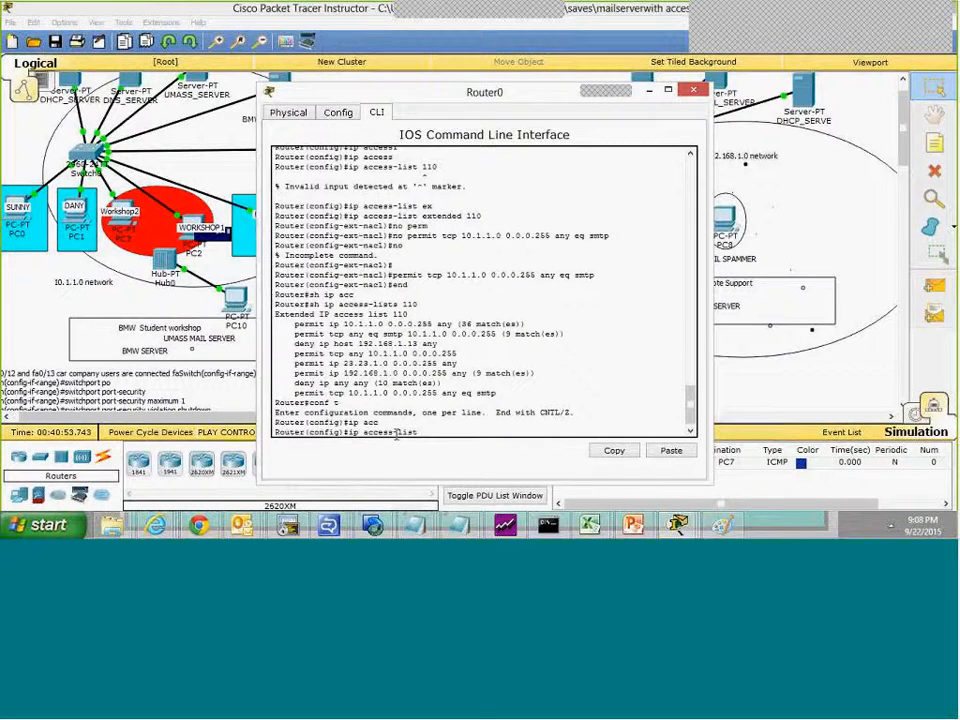
text(exte)
key(Tab)
text(110)
key(Return)
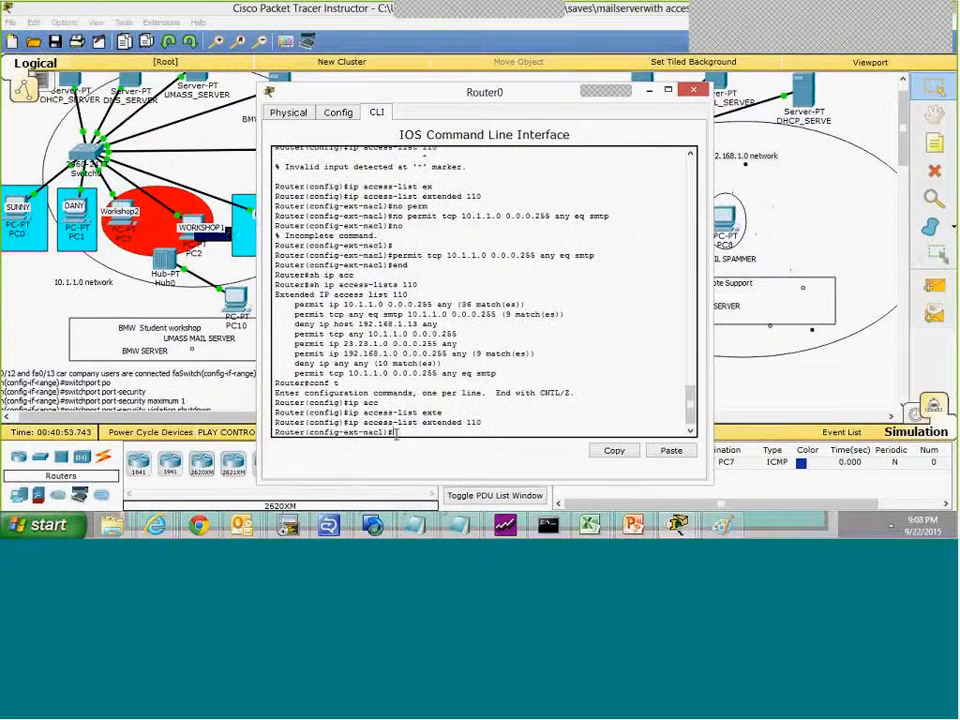
Step: Remove the deny ip any any entry from access list 110 and add it again at the end
text(no den)
key(Tab)
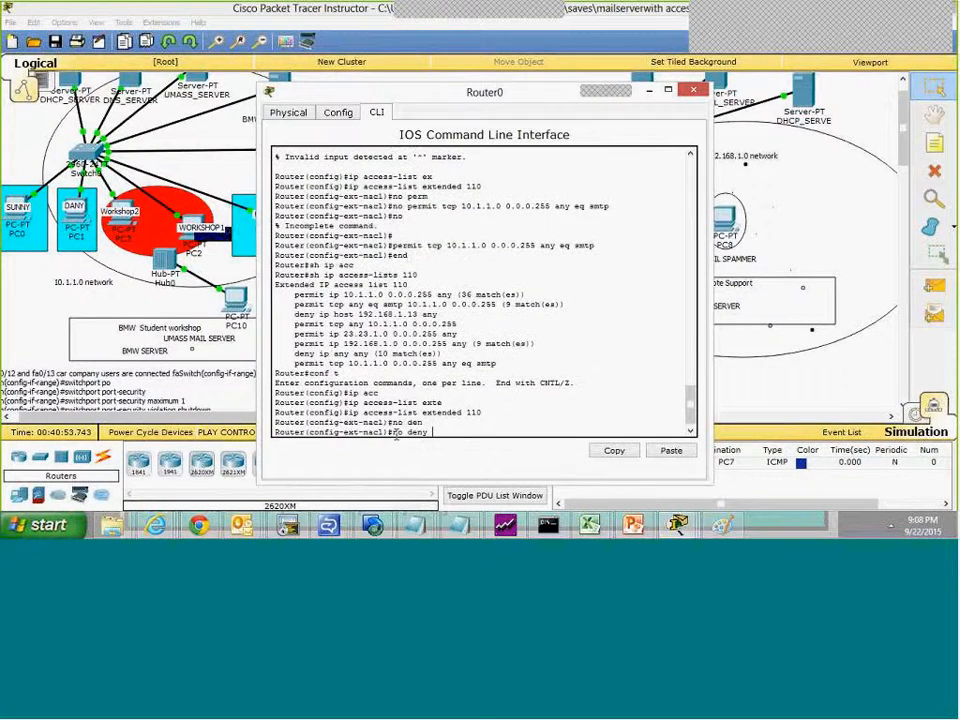
text(ip any any)
key(Return)
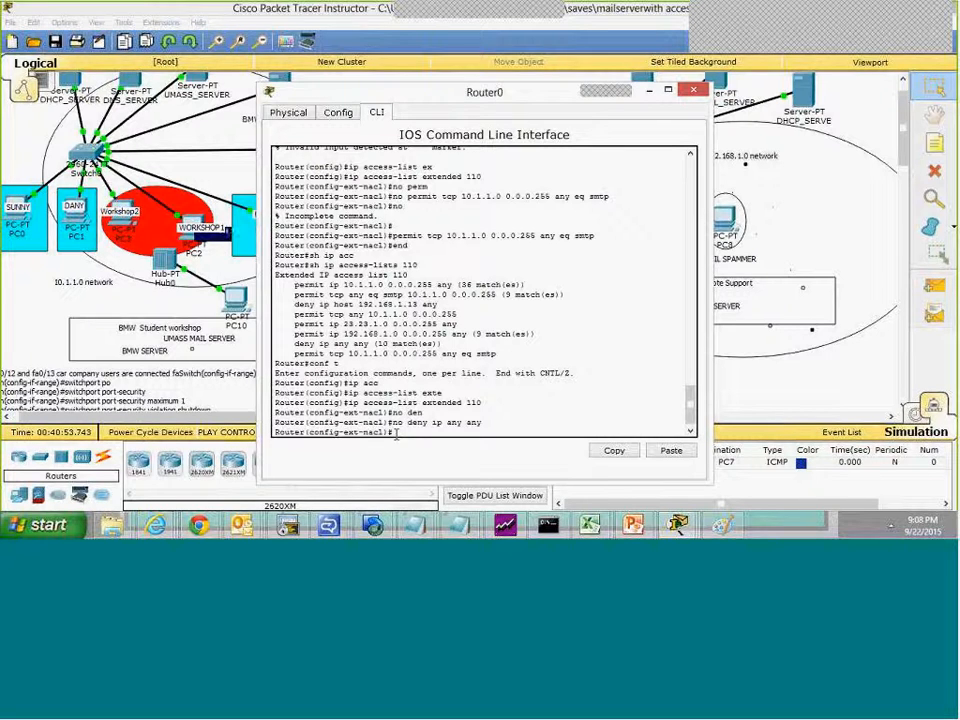
text(deny ip any any)
key(Return)
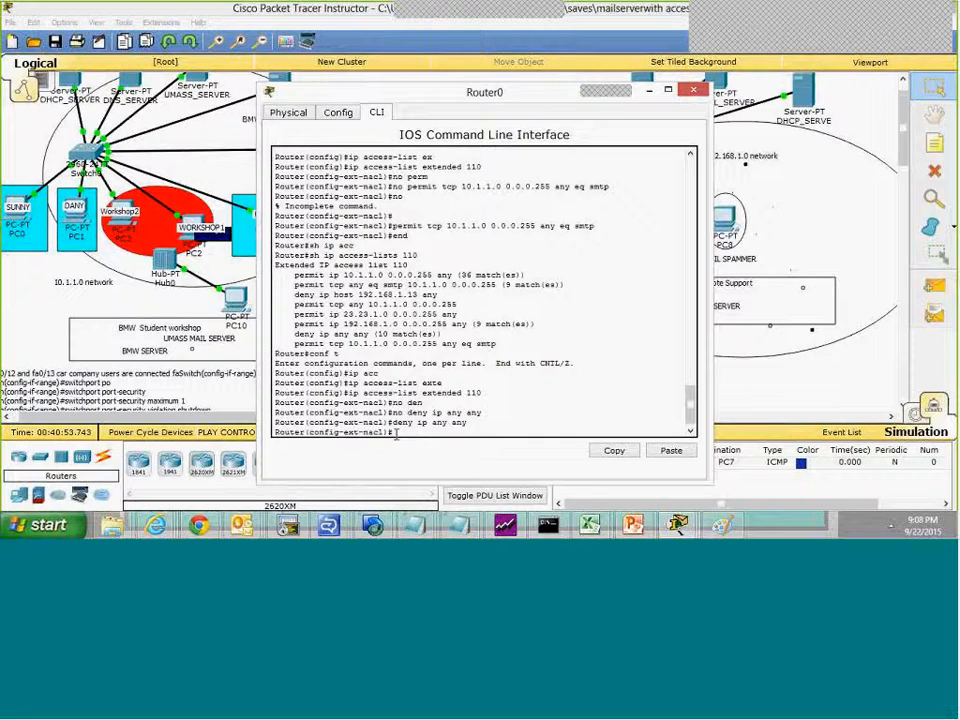
Step: Leave configuration mode and display access list 110 to check the order of its entries
text(end)
key(Return)
text(sh ip access-lists 110)
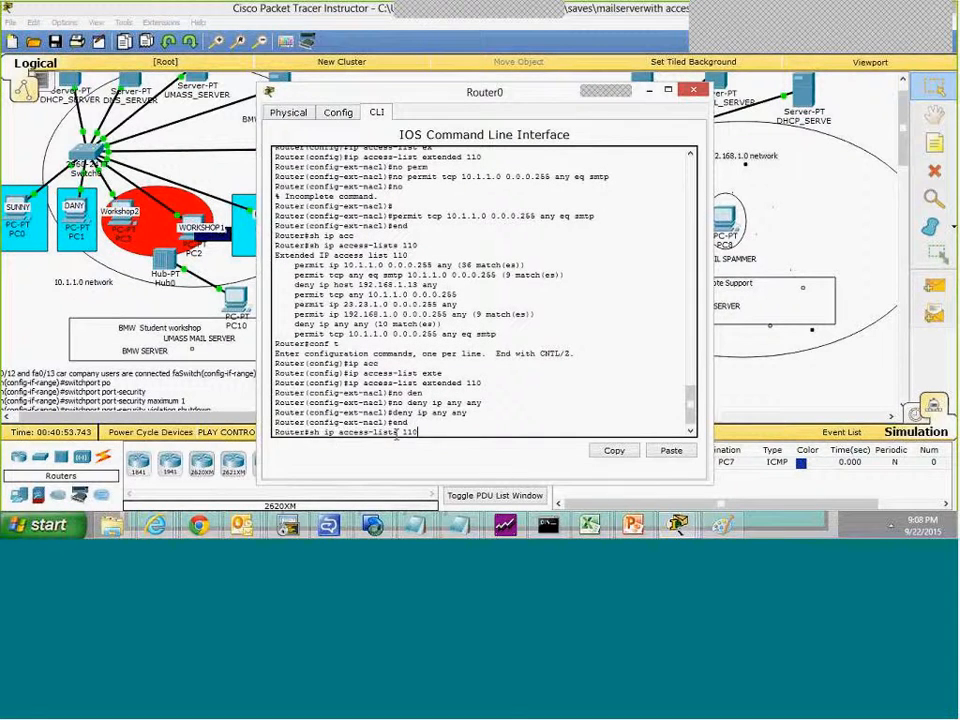
key(Return)
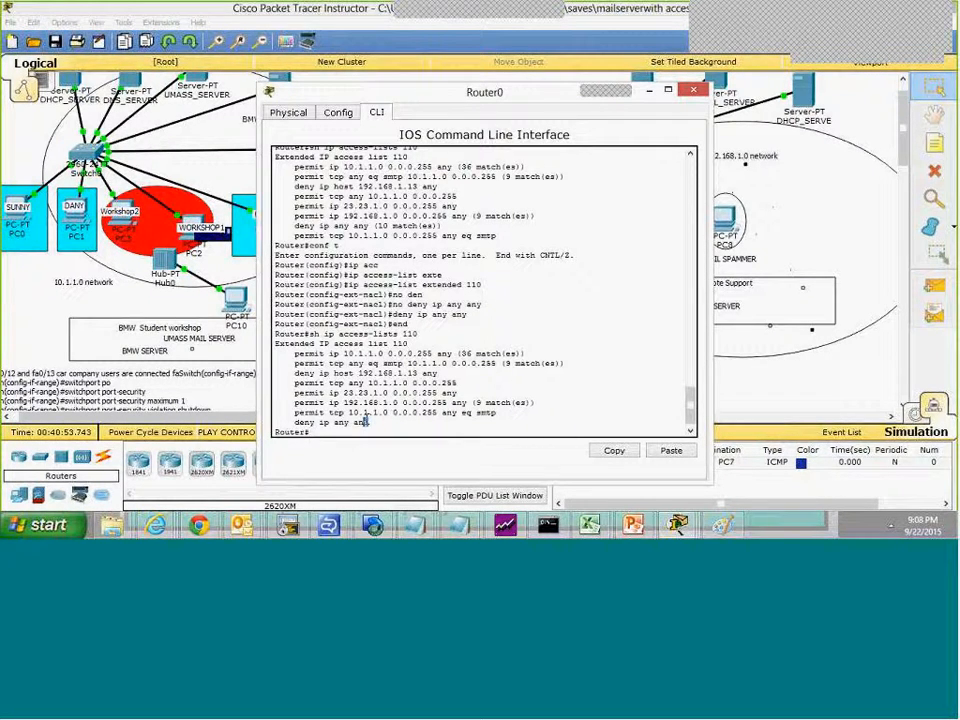
Step: Highlight the permit ip 23.23.1.0 0.0.0.255 any entry in access list 110 and return to the main network topology window
click(905, 44)
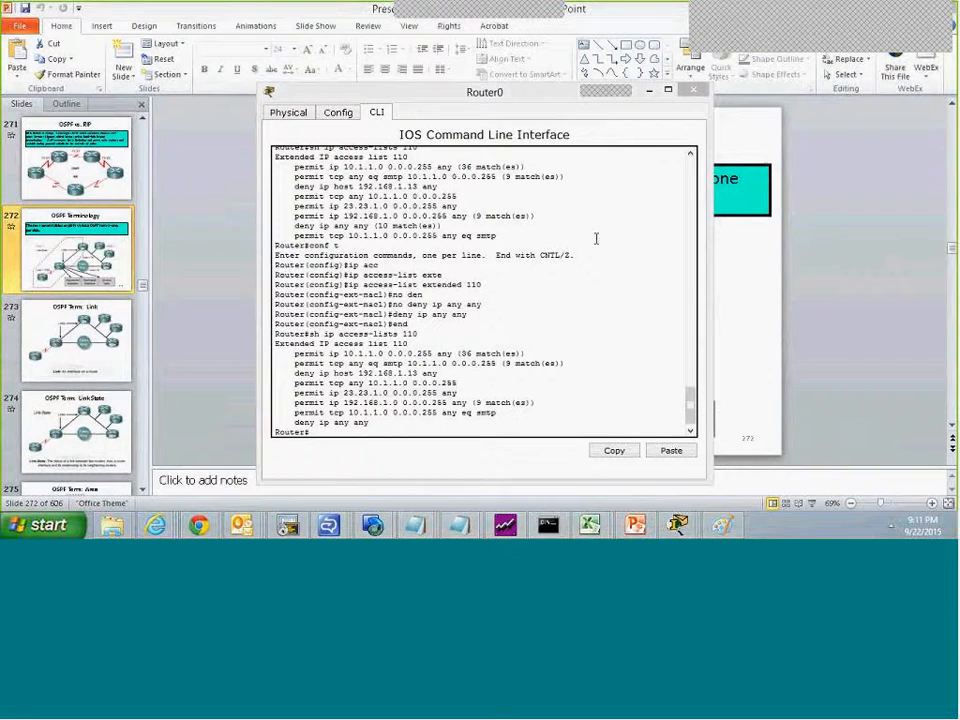
drag(332, 393, 458, 393)
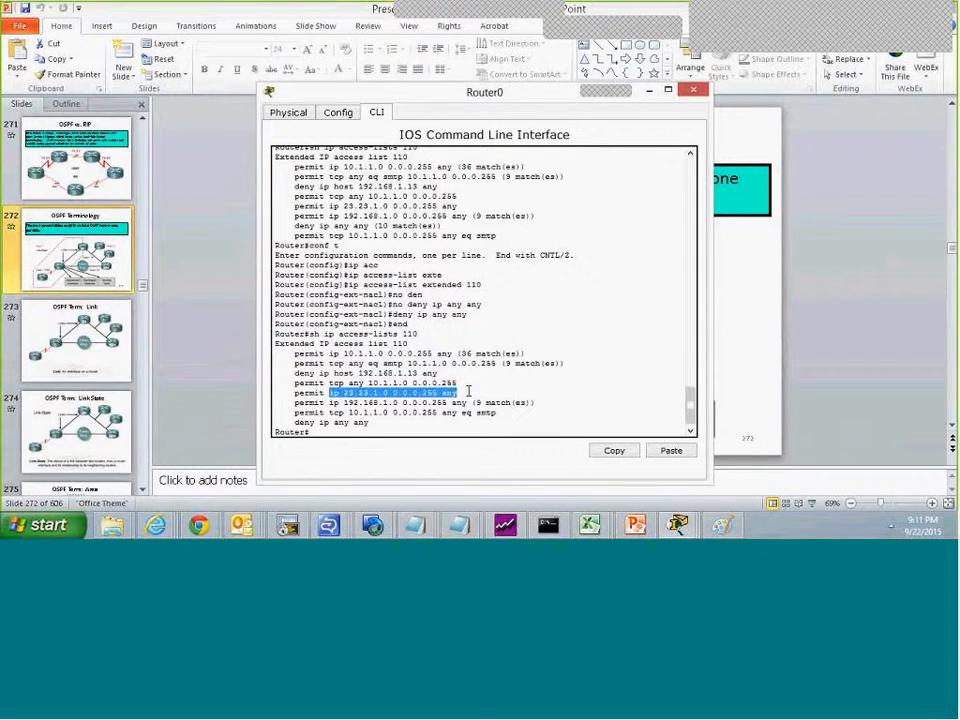
click(678, 522)
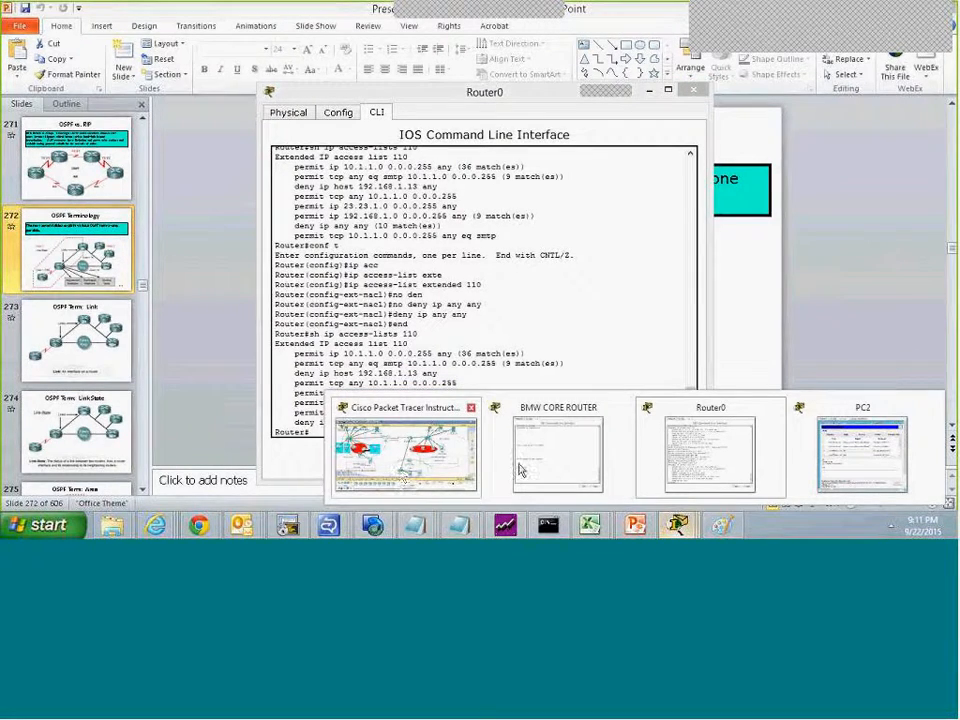
click(440, 462)
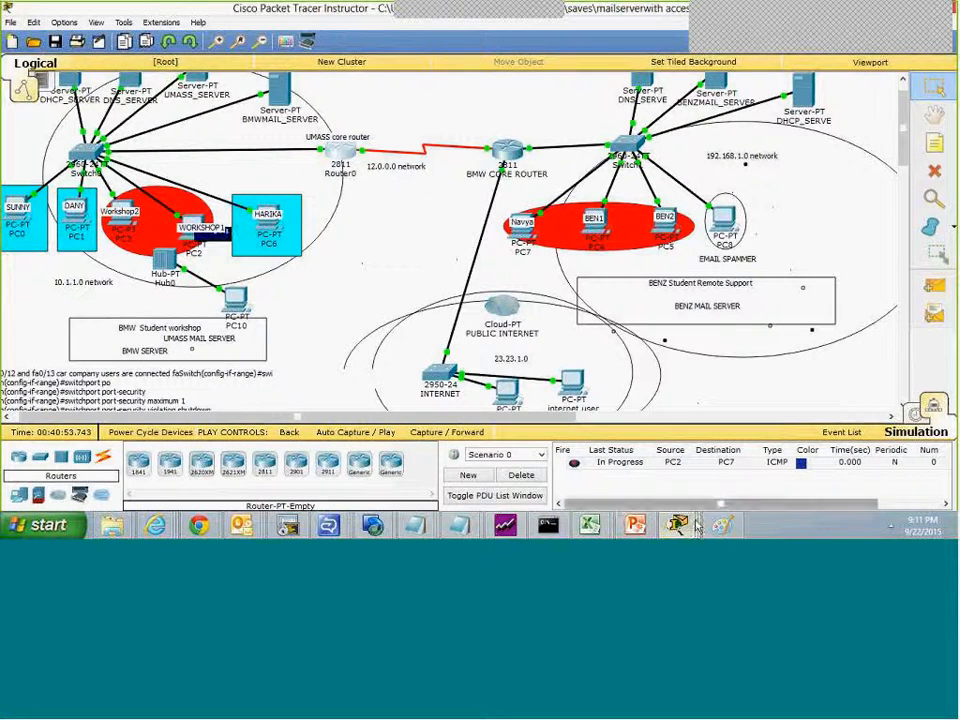
mouse_move(678, 535)
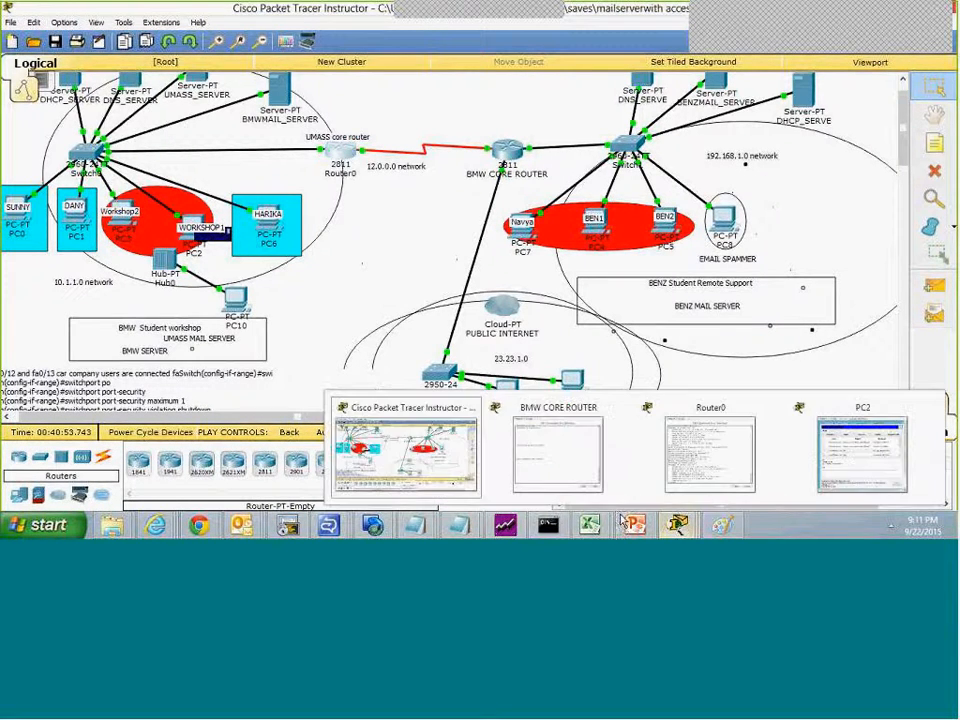
mouse_move(501, 513)
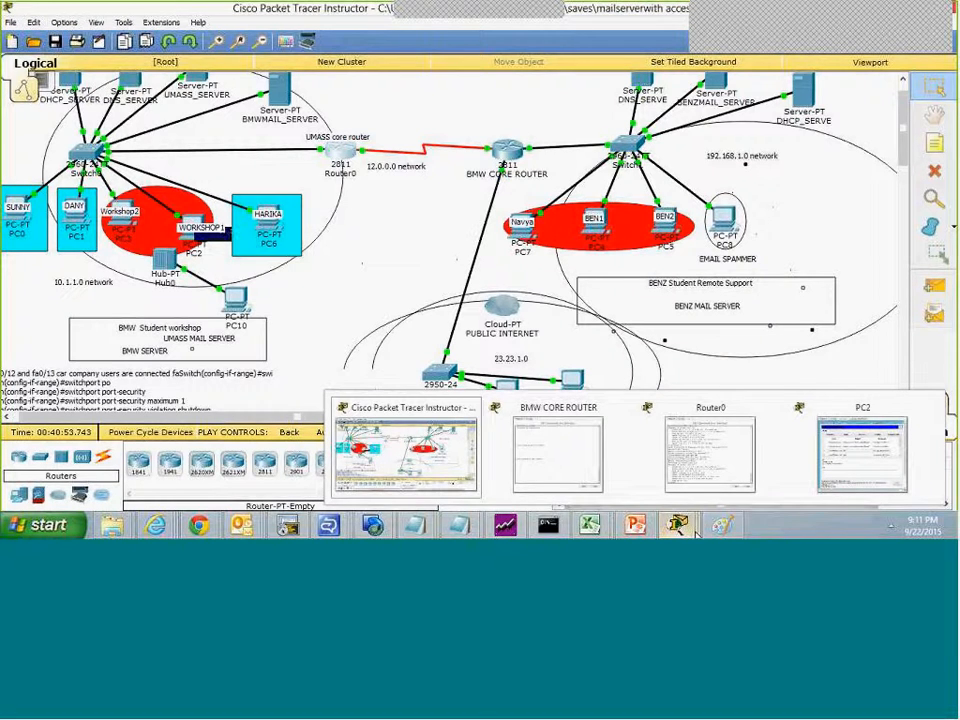
click(420, 488)
drag(903, 154, 903, 149)
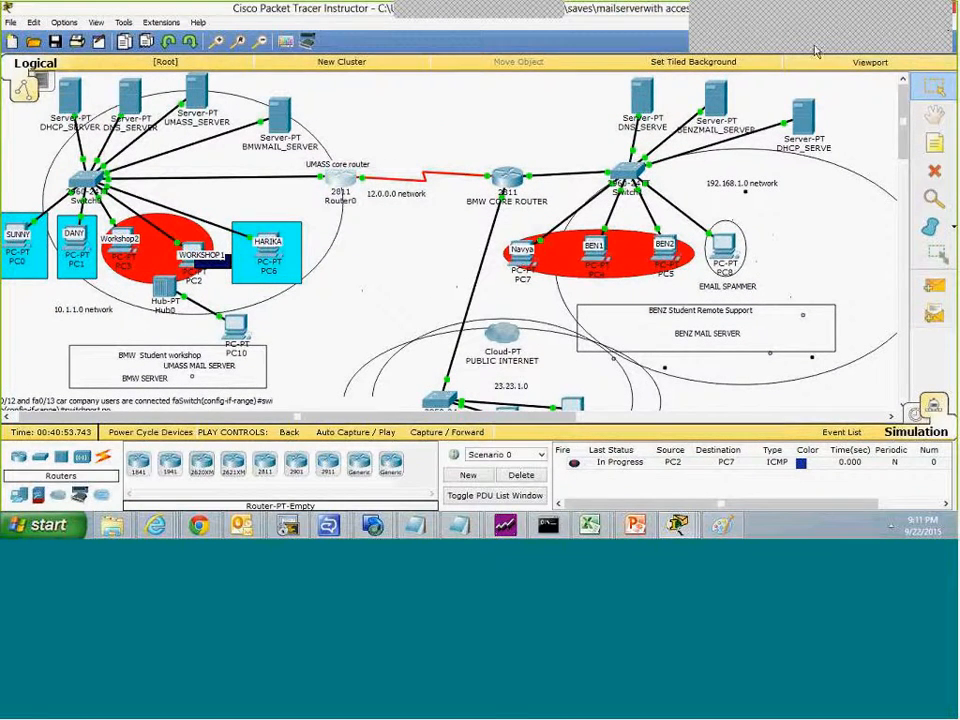
Step: Start opening another network file from the saves folder without saving the changes to mailserverwith accesslist.pkt
click(937, 8)
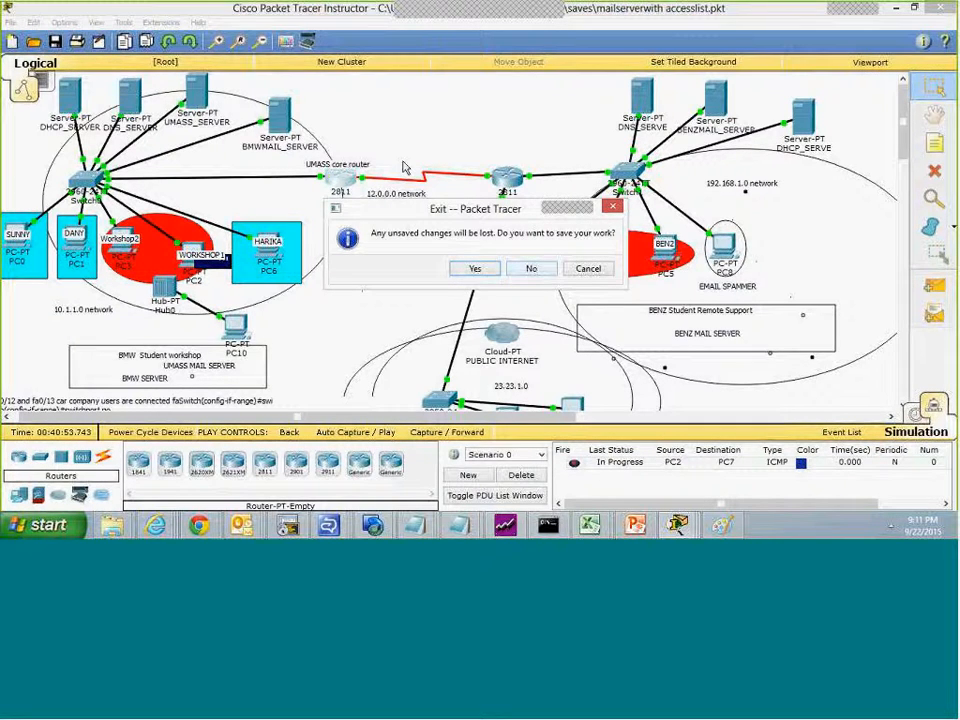
click(613, 208)
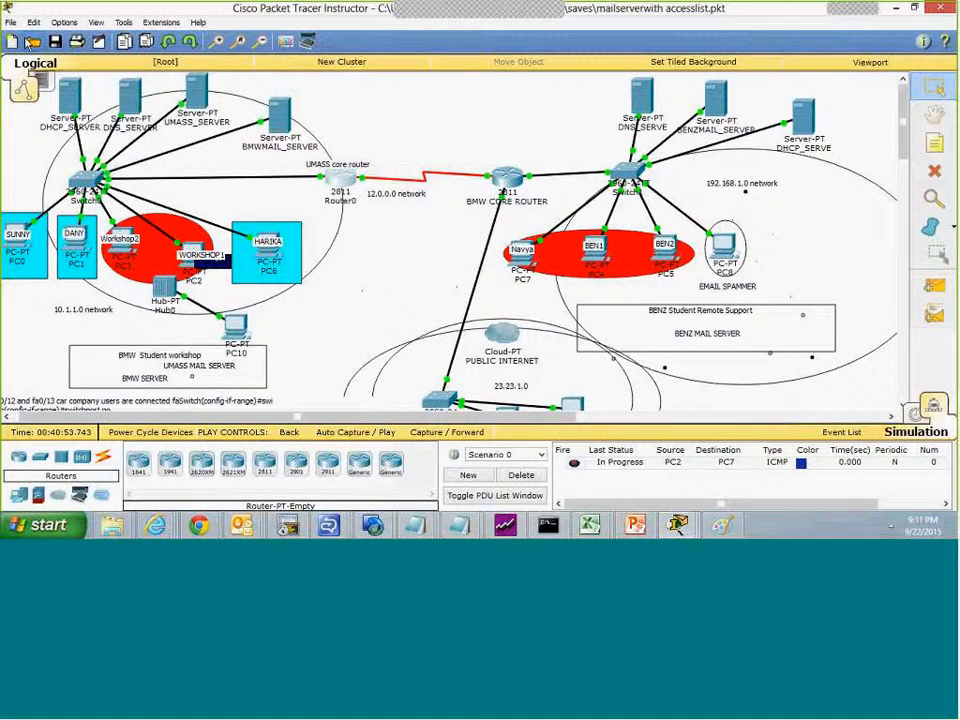
click(13, 22)
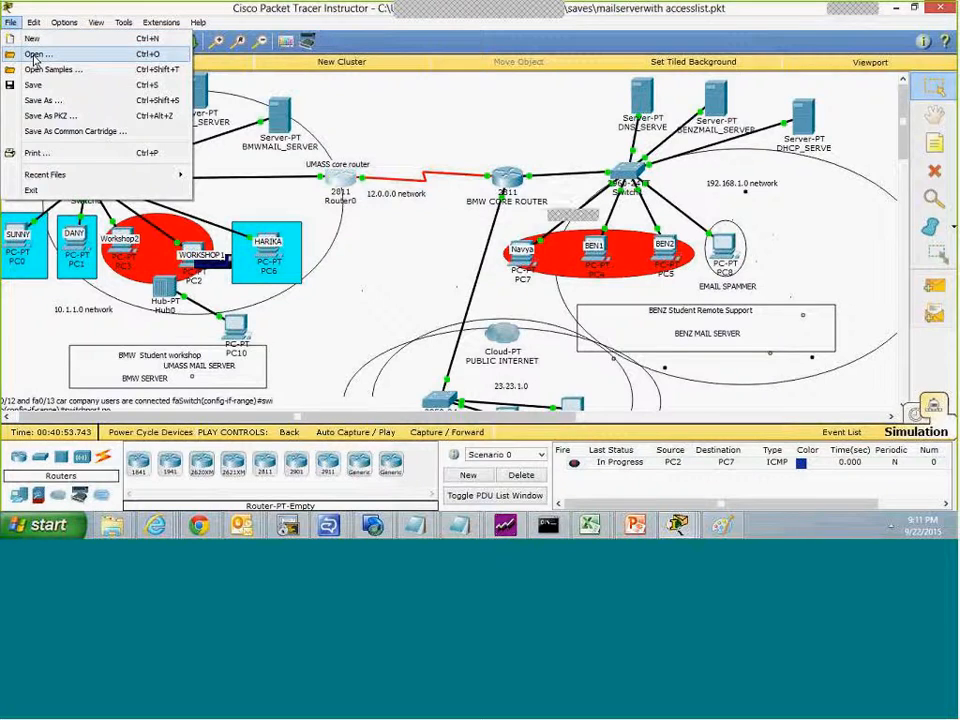
click(36, 53)
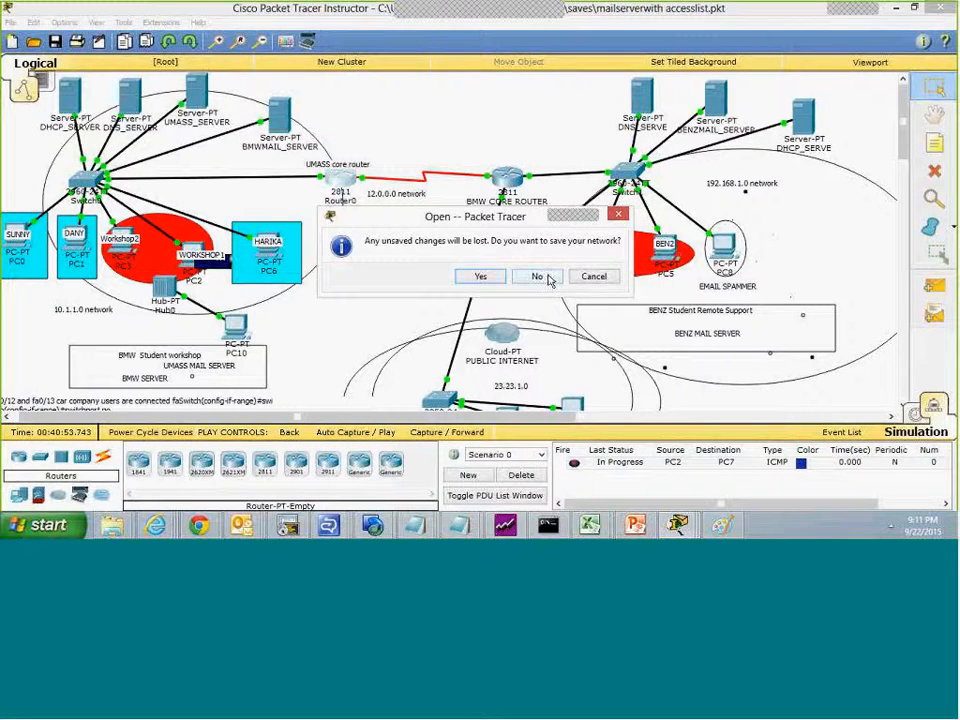
click(548, 277)
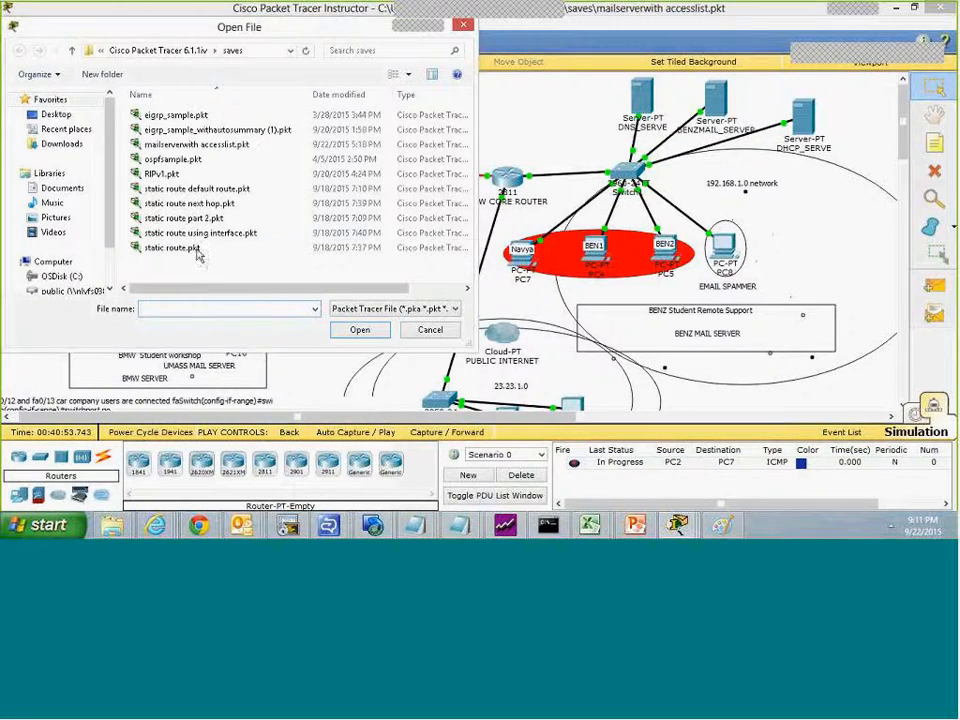